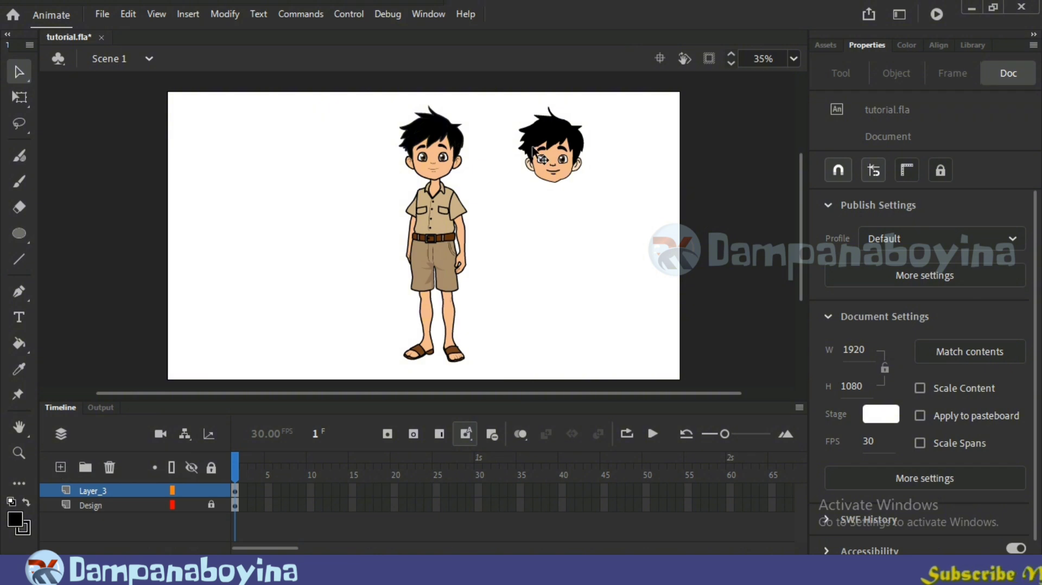
Step: Add a layer above Layer_3 and draw a circle about 193 px wide below the separate head
click(60, 468)
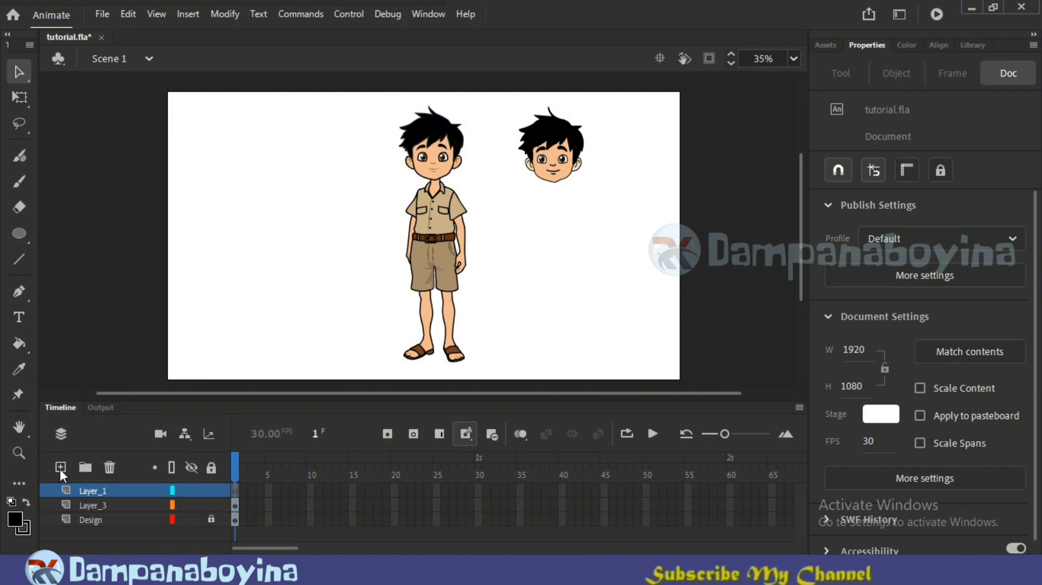
click(21, 233)
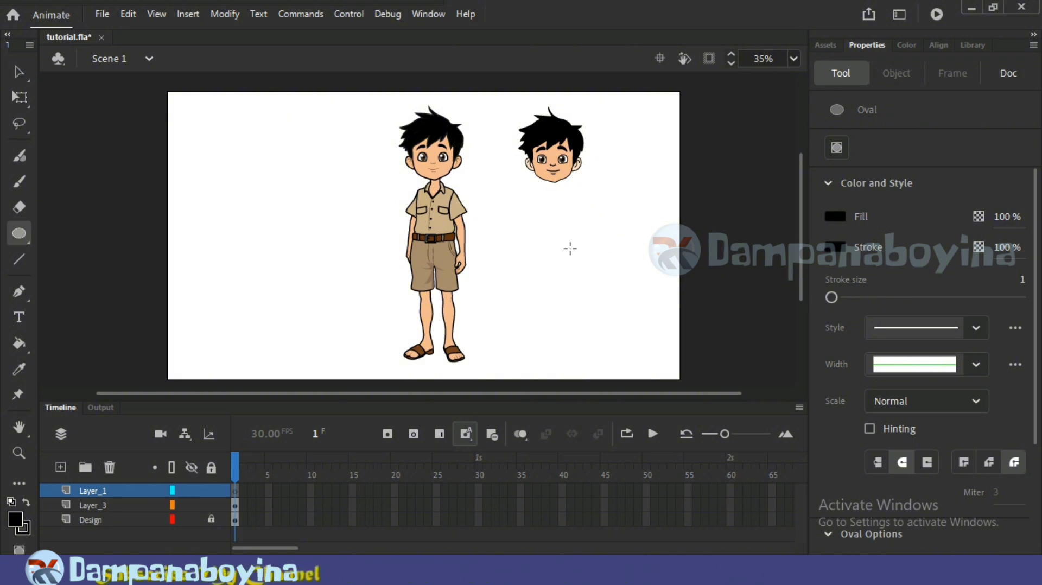
drag(536, 211, 592, 267)
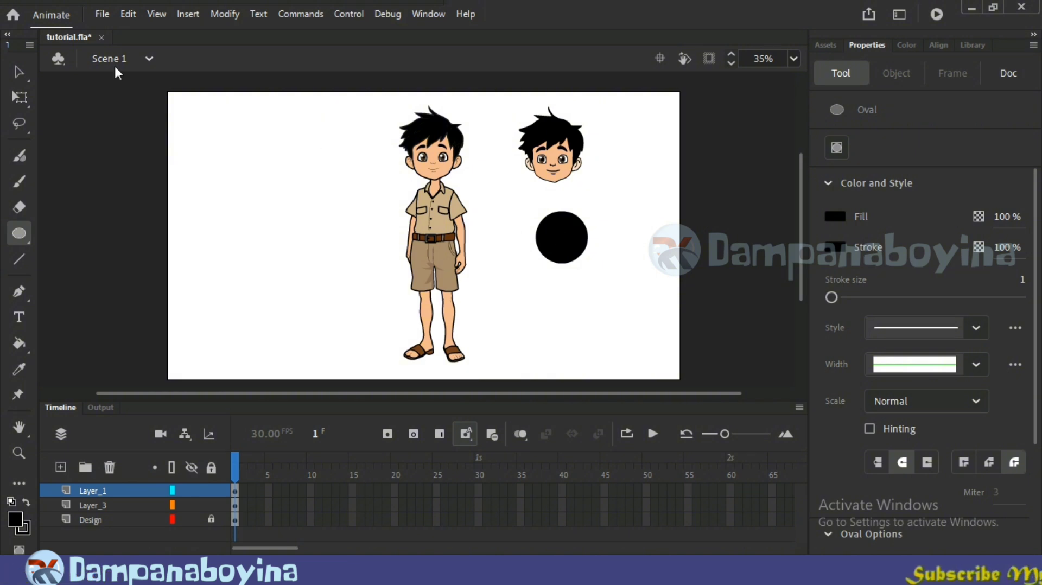
Step: Fill the black circle with the tan colour of the boy's shirt, keeping its black outline
click(19, 69)
double_click(569, 240)
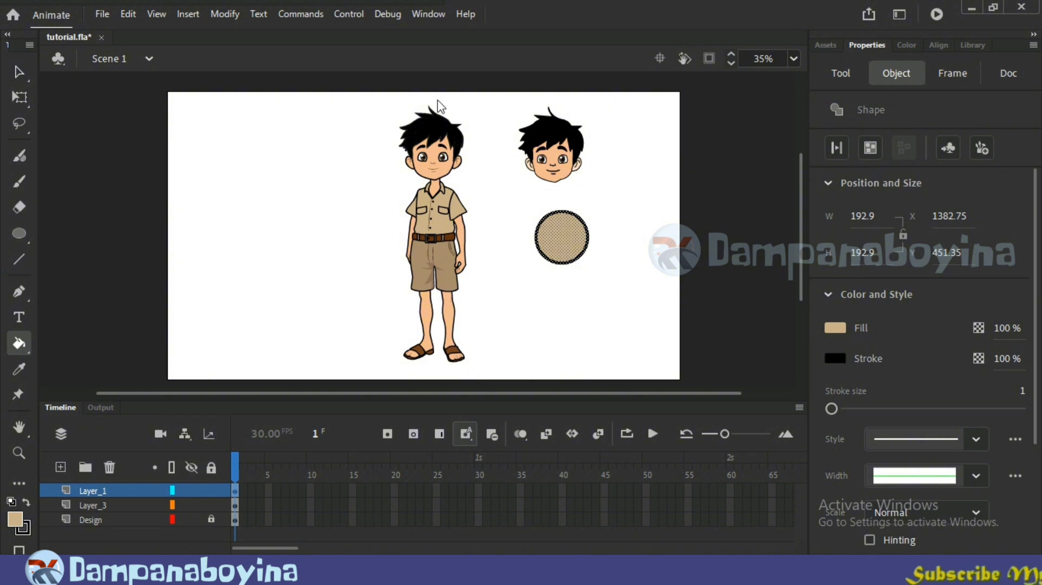
key(v)
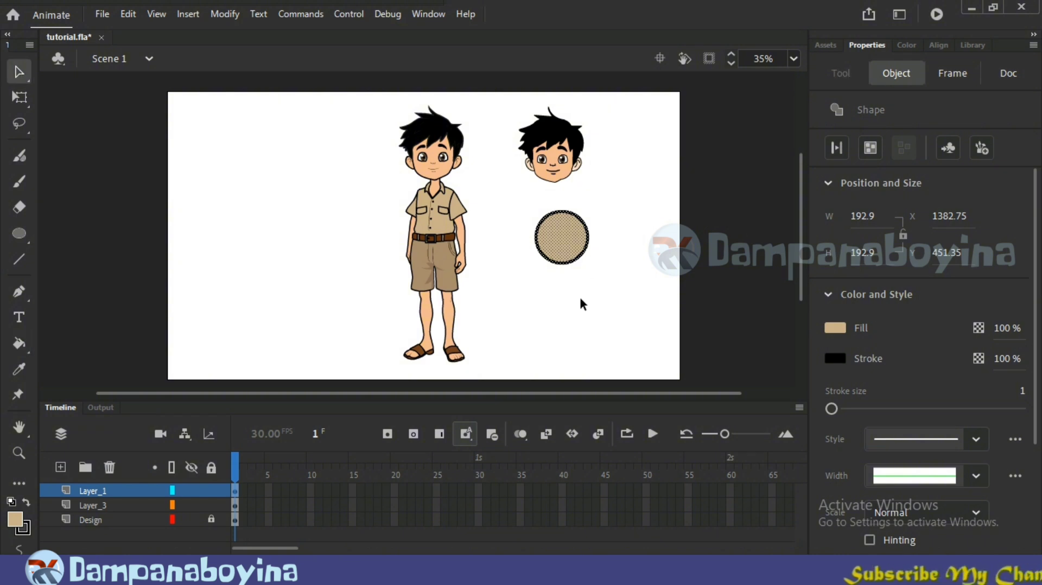
click(505, 345)
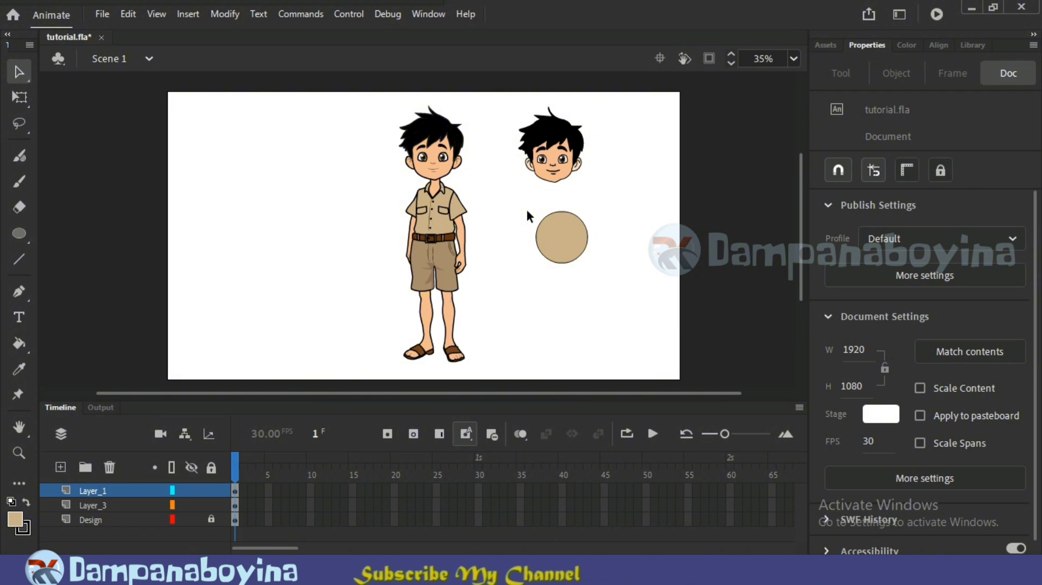
Step: Scale the tan circle with its outline down evenly about its centre to about 164 px wide
double_click(551, 233)
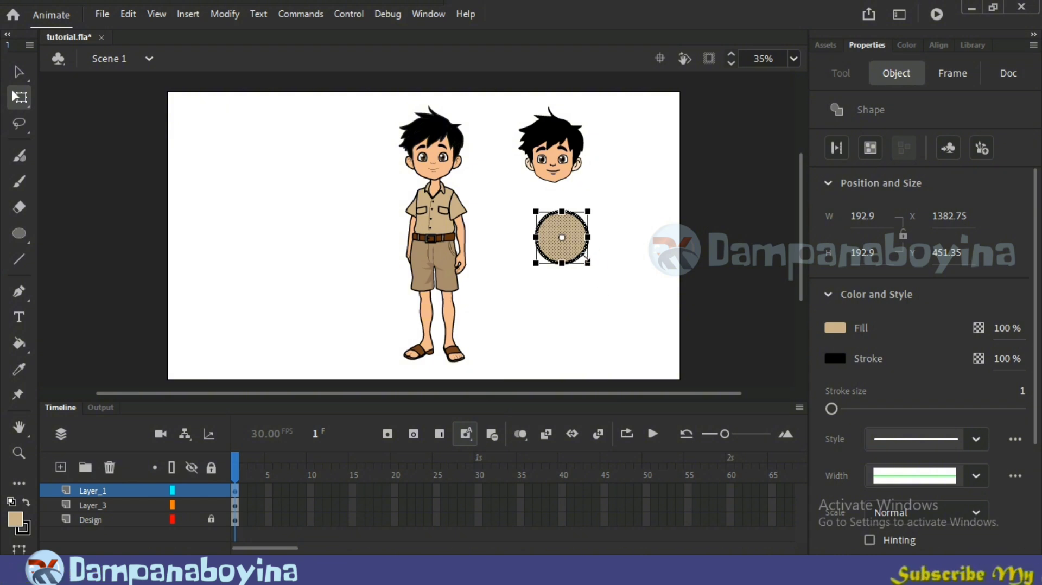
drag(588, 264, 583, 259)
key(v)
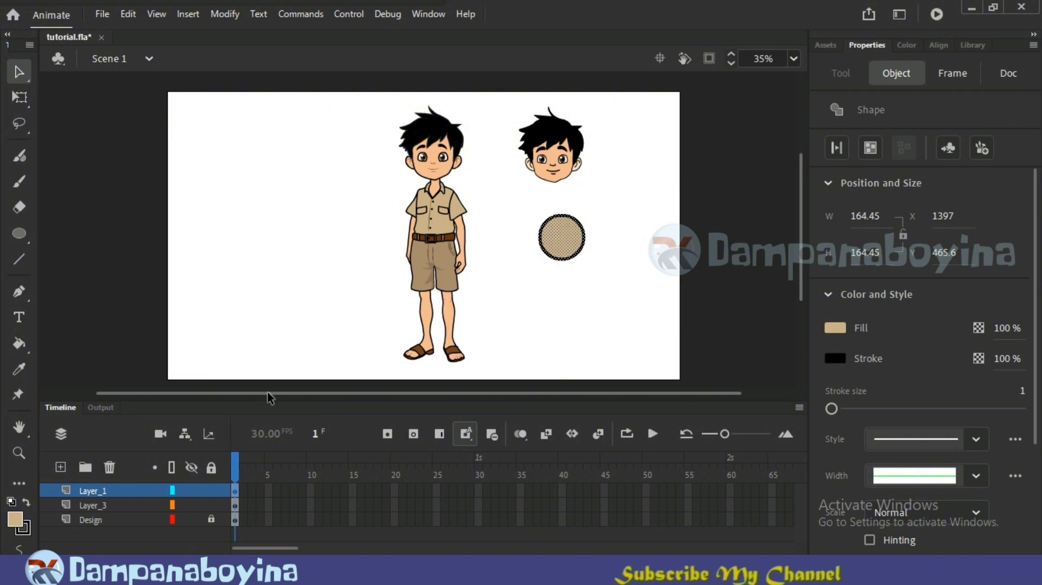
Step: Paste a copy of the tan circle onto a new layer and align it exactly over the original circle
click(62, 468)
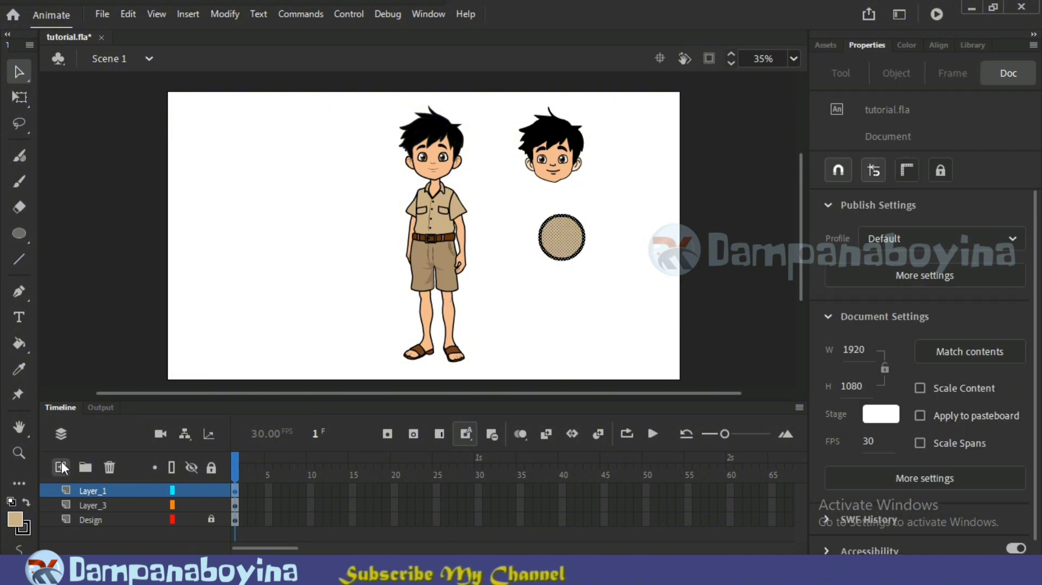
key(ctrl+v)
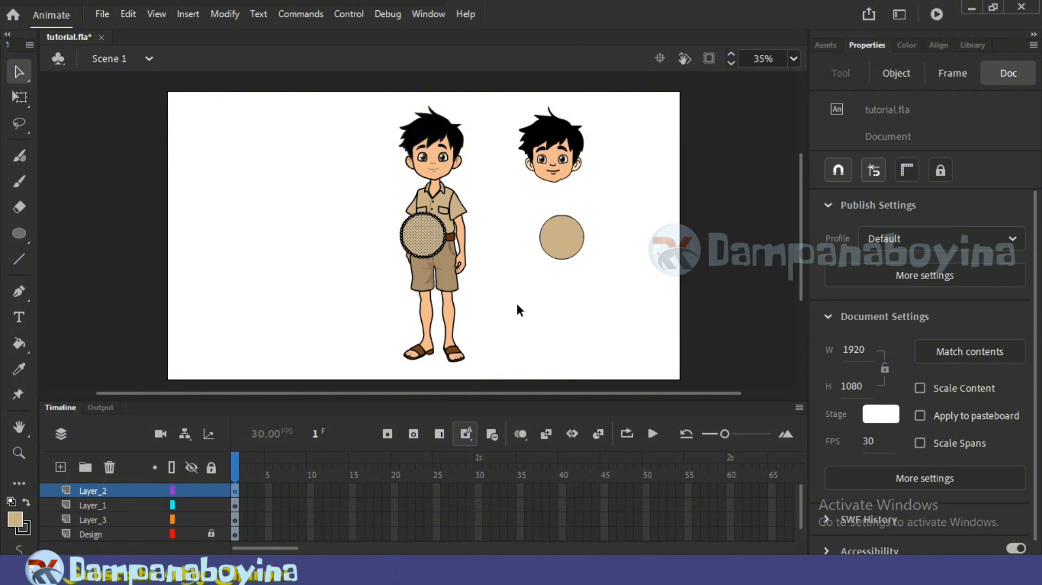
click(423, 240)
drag(421, 239, 565, 242)
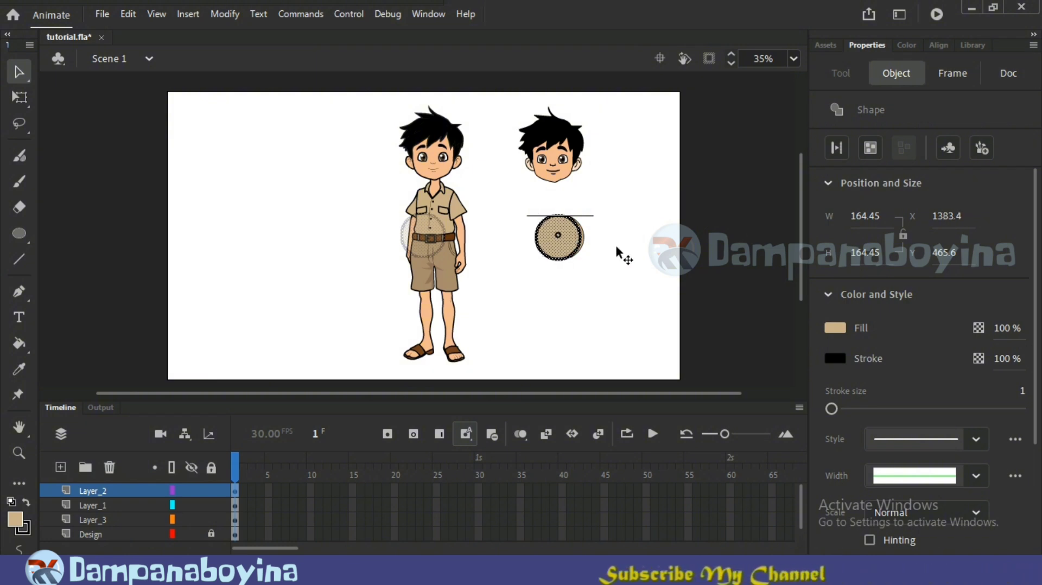
click(568, 288)
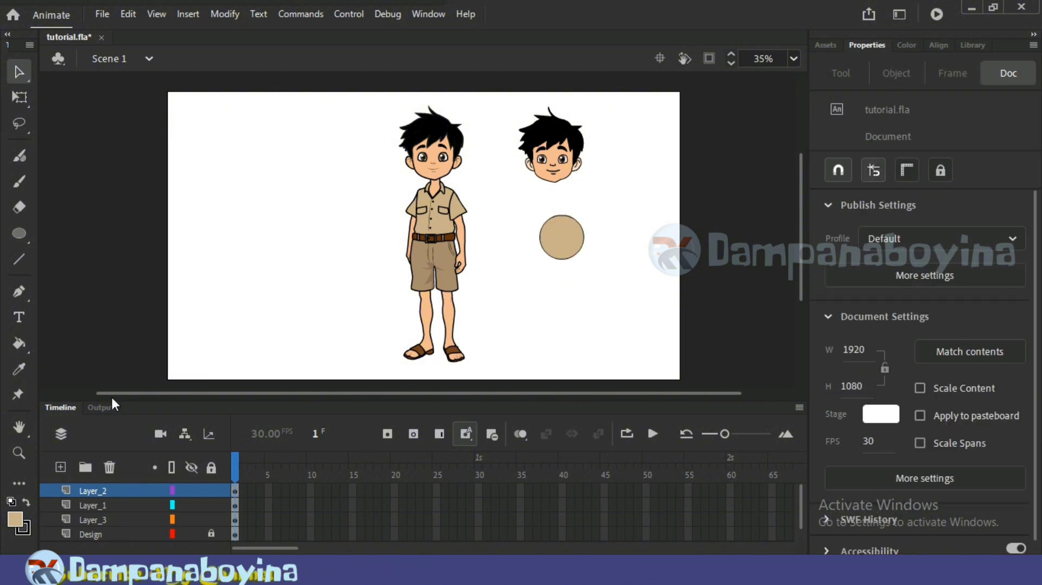
Step: Convert the circle on Layer_2 to a Graphic symbol with the default name
click(94, 490)
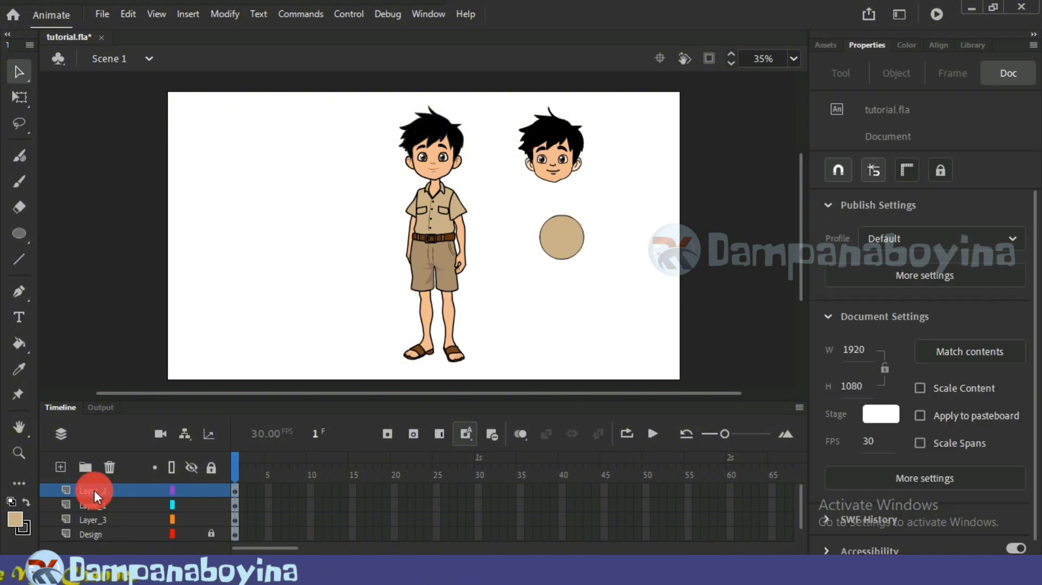
right_click(562, 242)
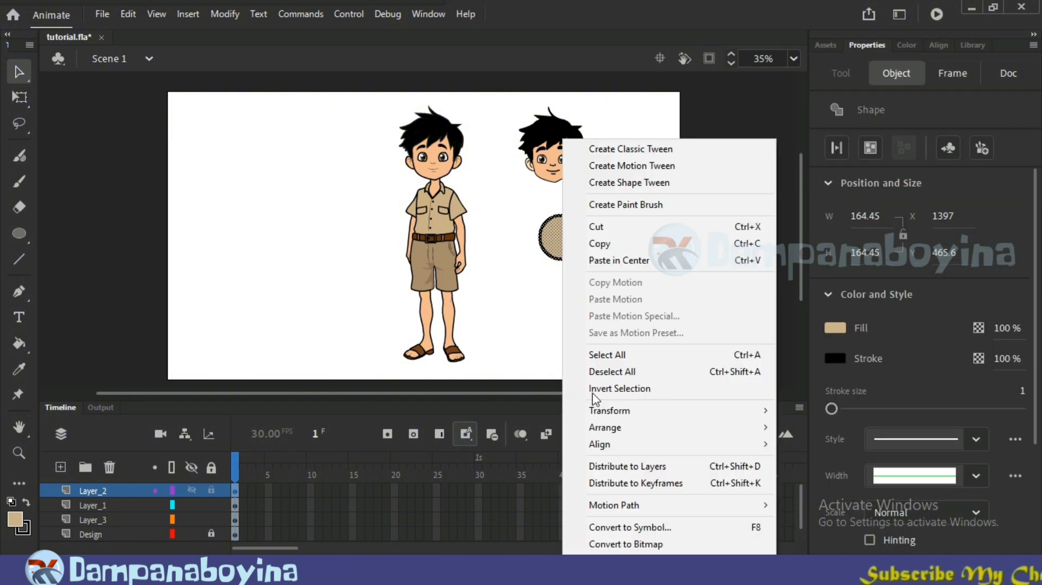
click(621, 527)
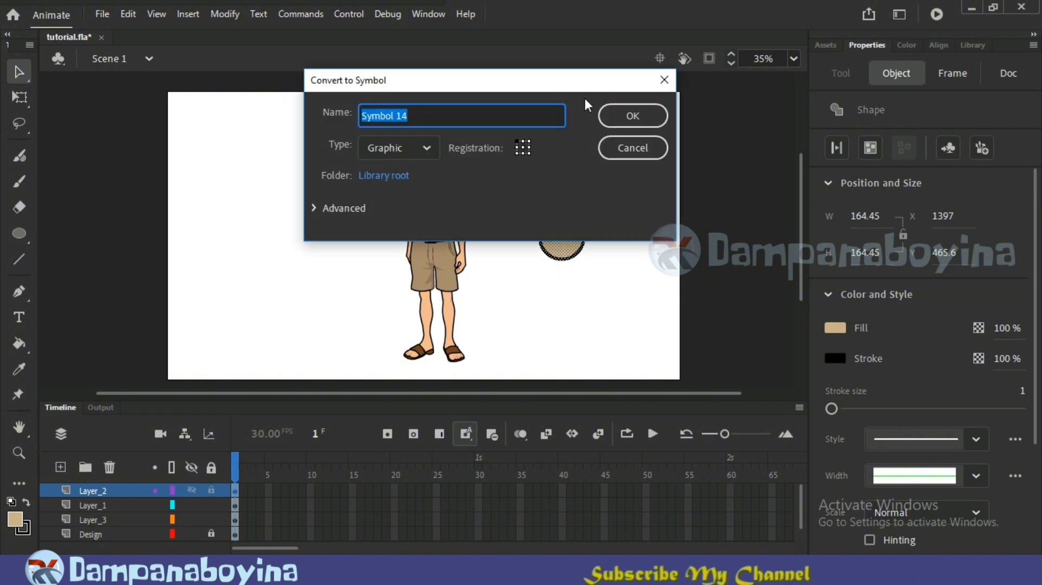
click(607, 113)
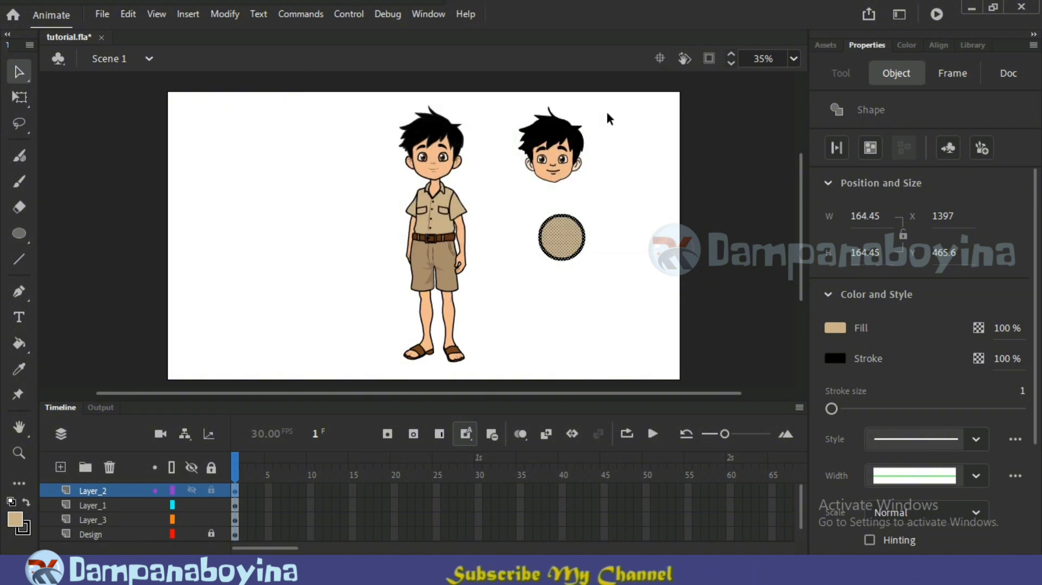
Step: Hide Layer_2 and convert the circle on Layer_1 to a symbol of its own
click(103, 504)
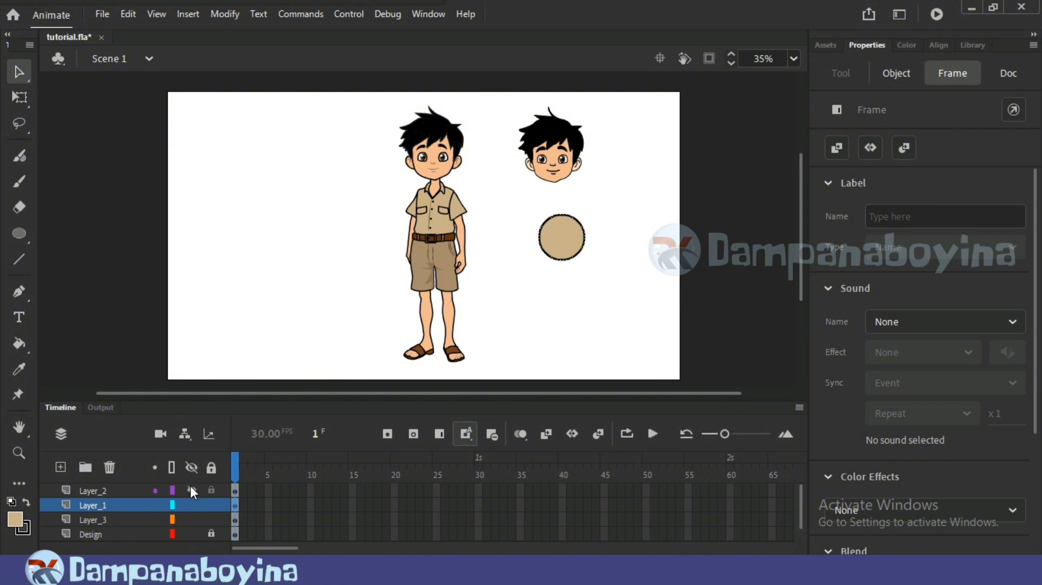
right_click(550, 239)
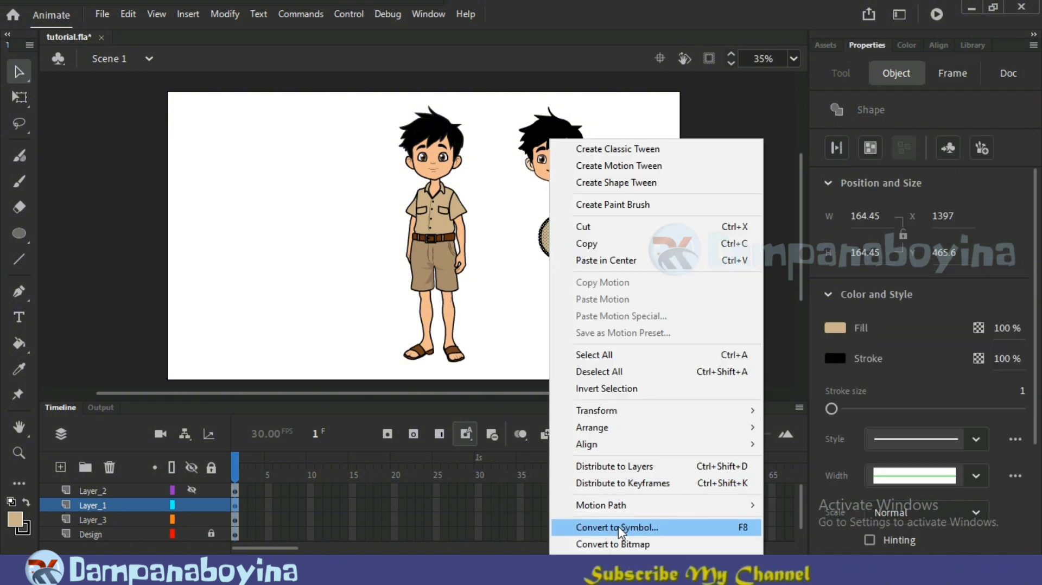
click(618, 527)
click(634, 115)
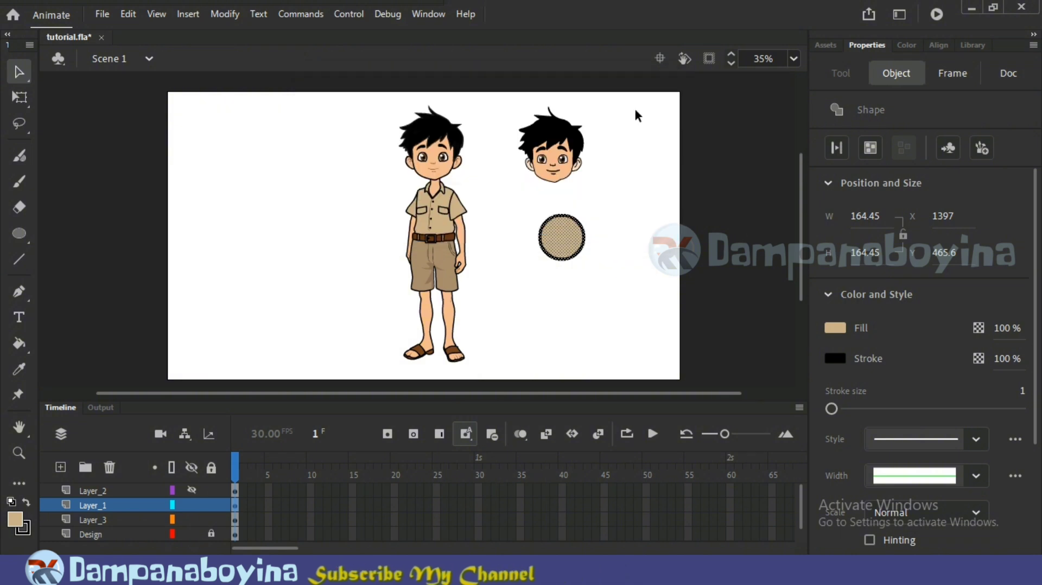
click(93, 505)
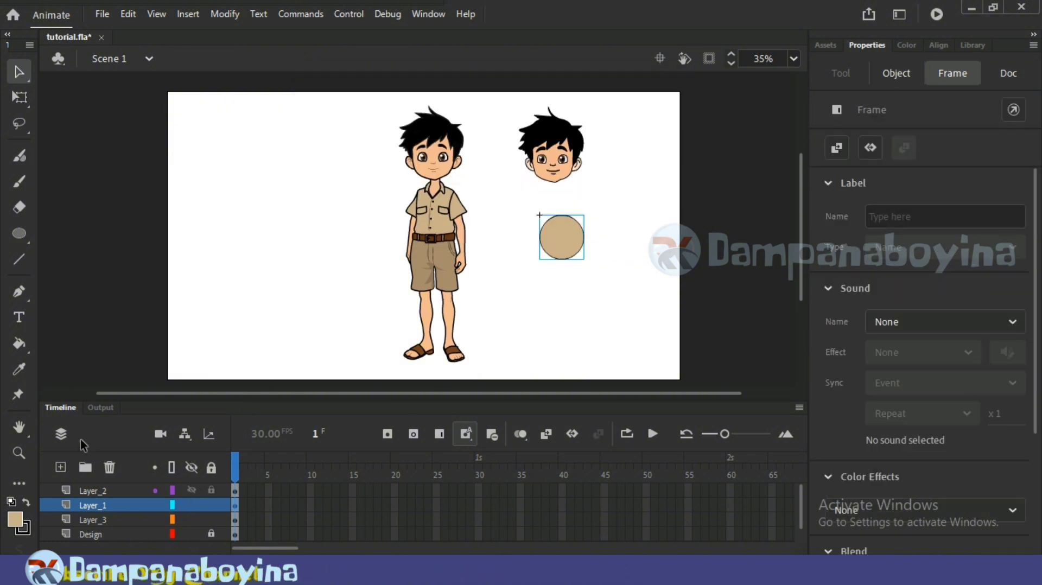
Step: Lock Layer_3, show Layer_2 again and rename it "top"
click(211, 519)
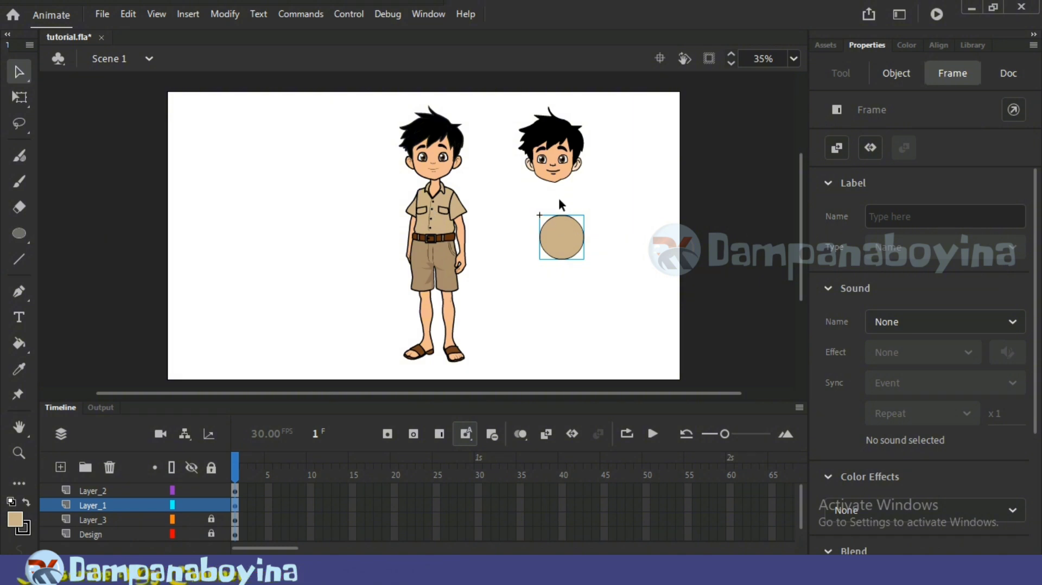
click(93, 489)
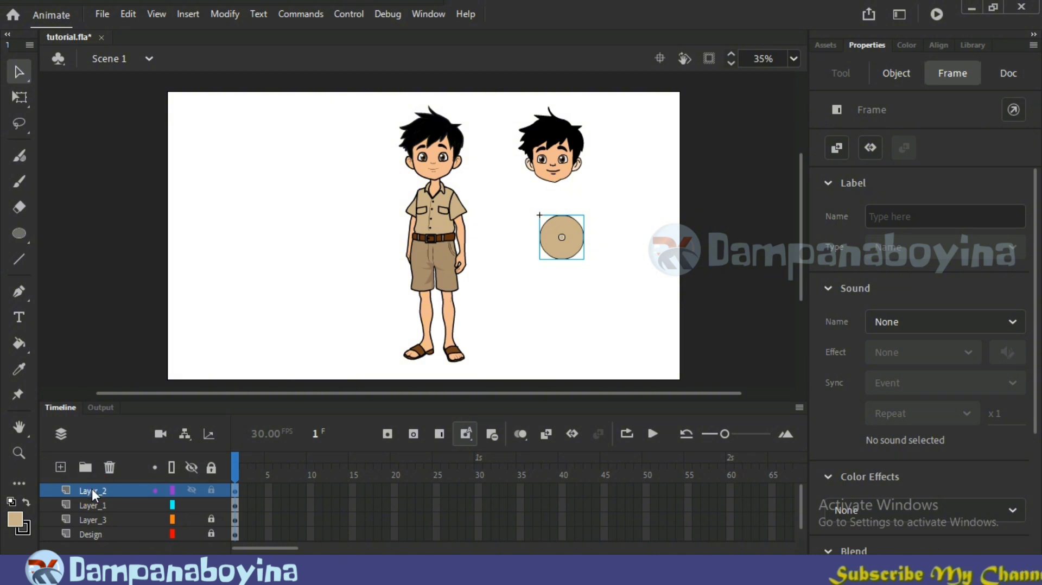
double_click(92, 489)
text(top)
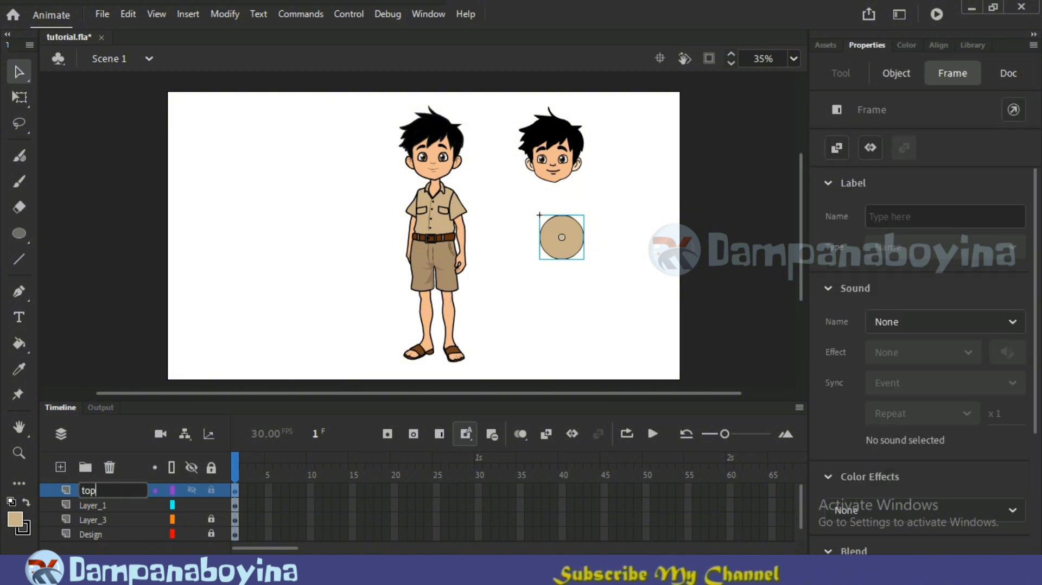
key(Return)
Step: Rename Layer_1 as "b" and deselect the circle
click(87, 503)
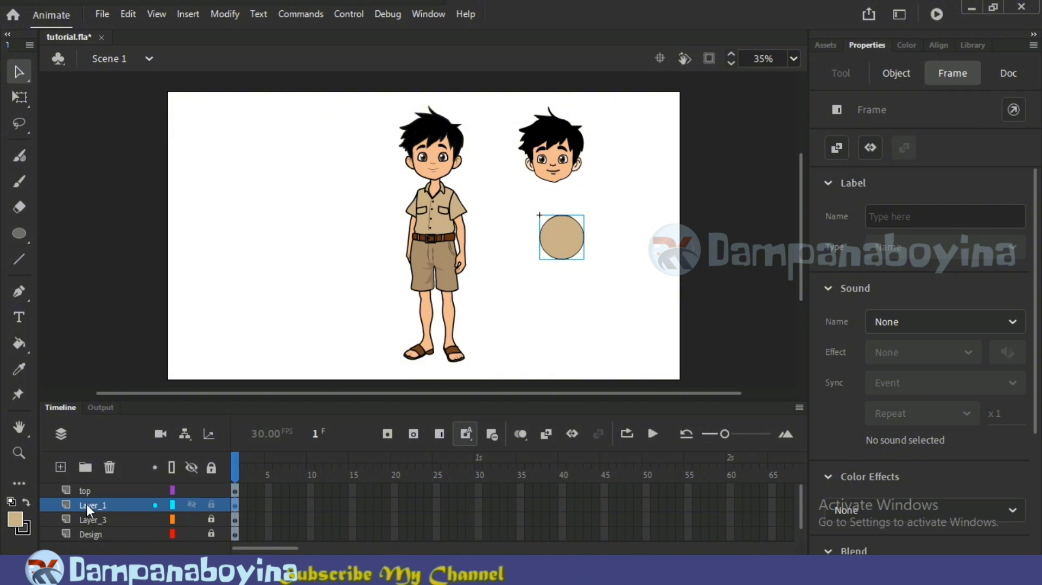
double_click(86, 503)
text(b)
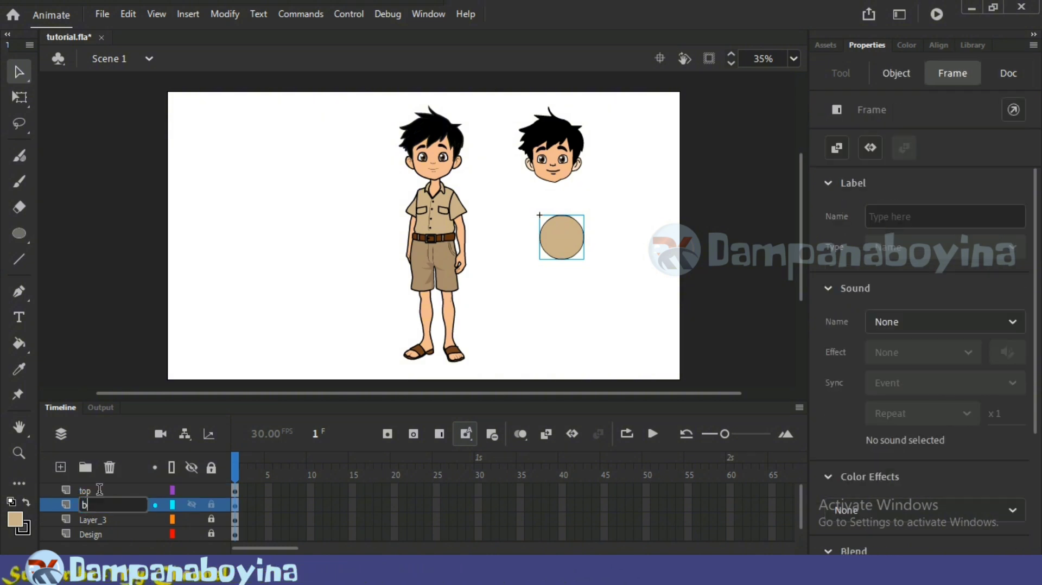
key(Return)
click(552, 305)
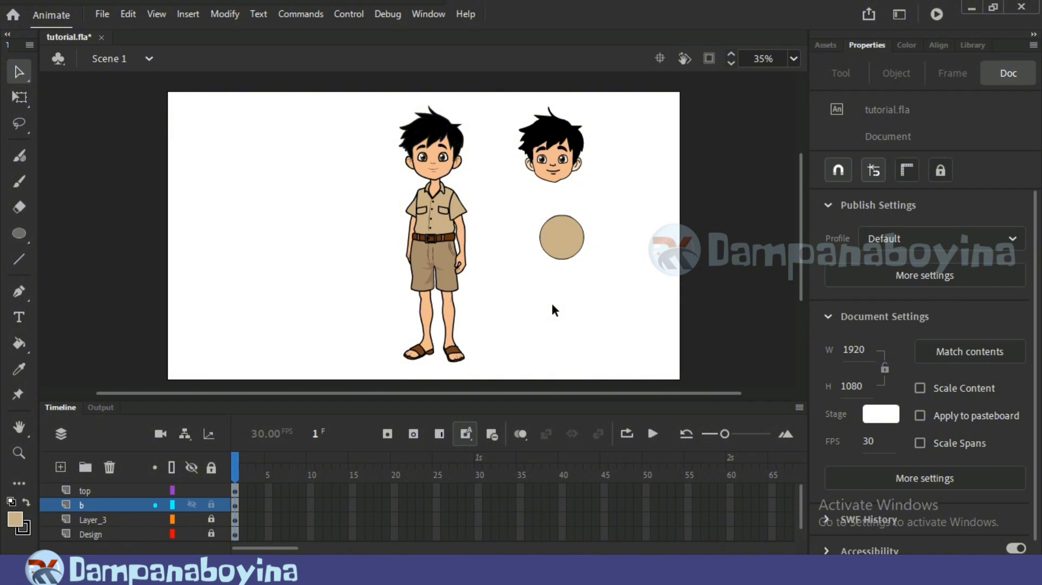
Step: Open the circle symbol on the "top" layer for editing in place
click(96, 487)
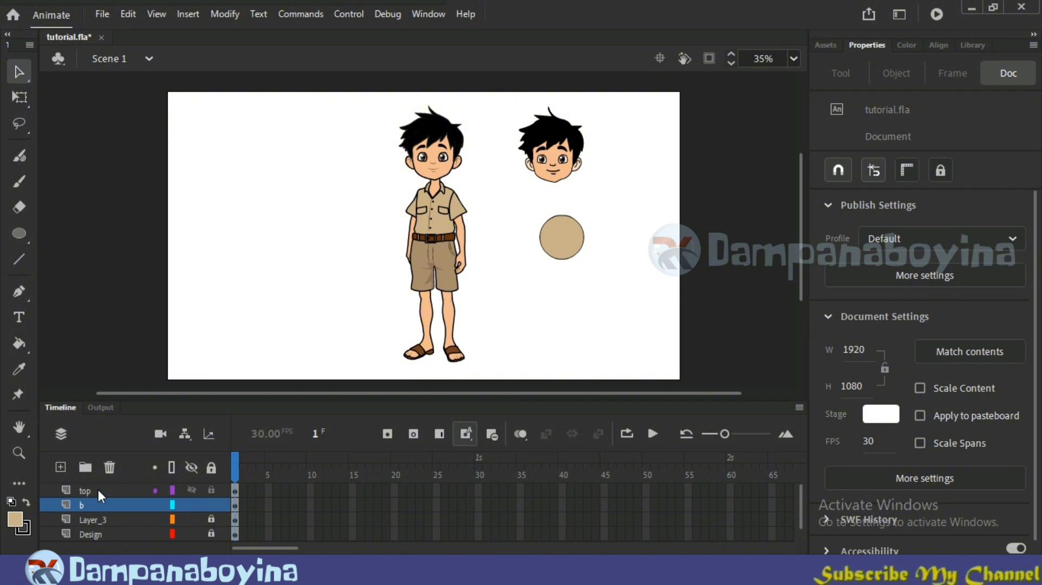
click(555, 249)
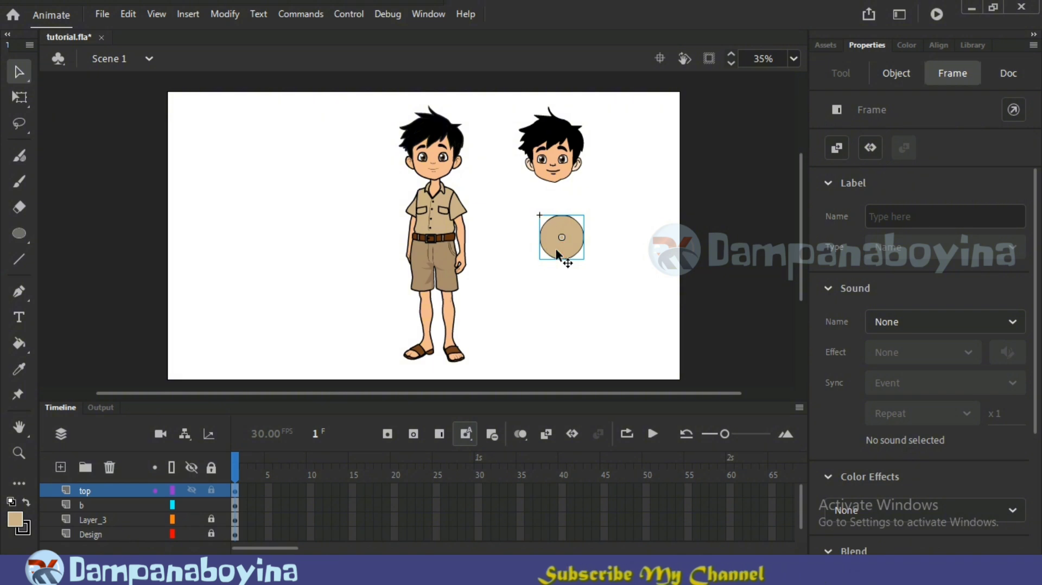
double_click(556, 249)
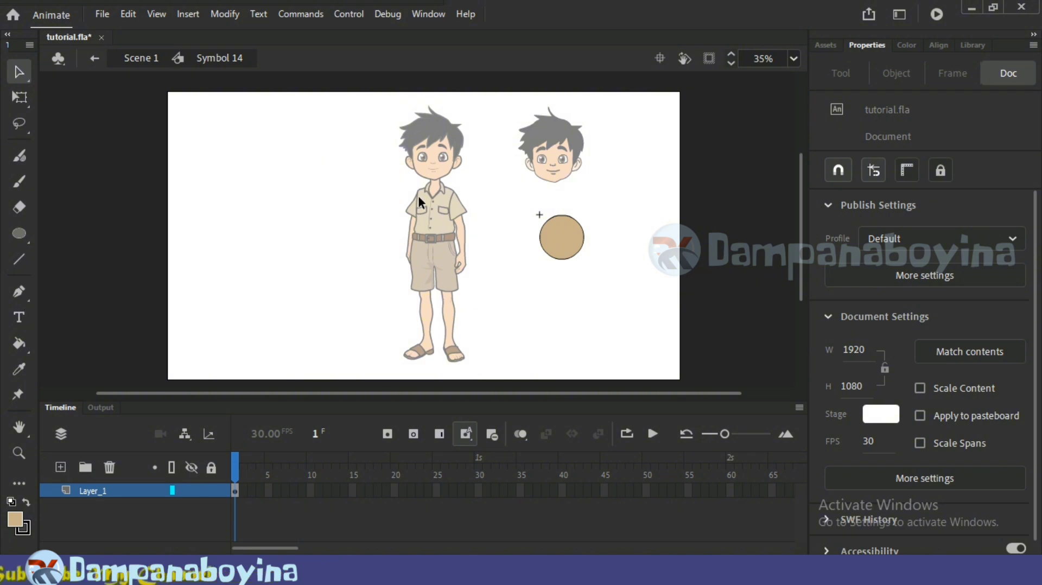
Step: Add a layer inside the symbol and draw a tan square about 150 px wide over the boy's shirt with the Rectangle tool
click(58, 467)
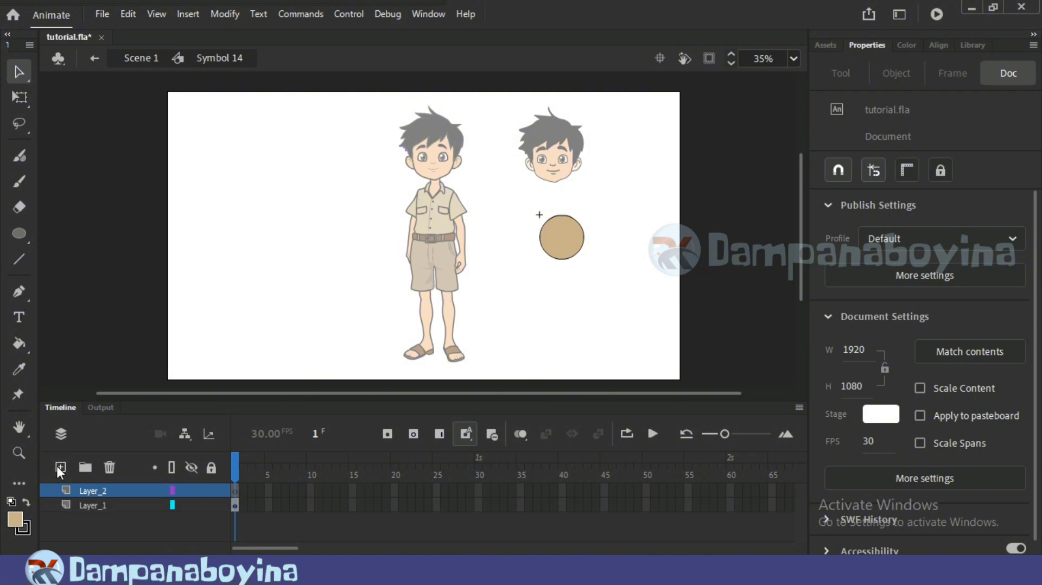
click(20, 234)
click(90, 234)
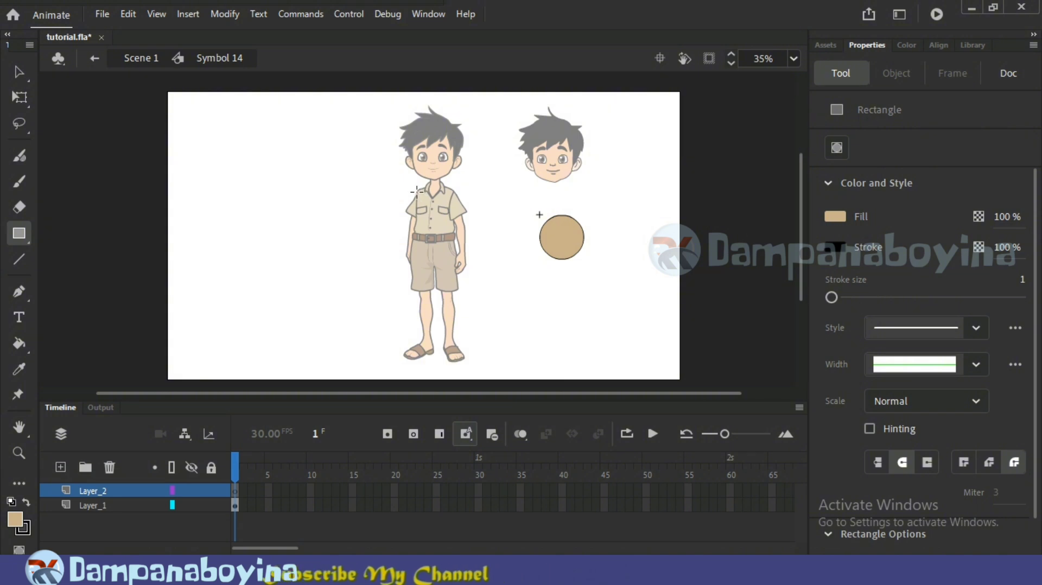
drag(416, 192, 452, 228)
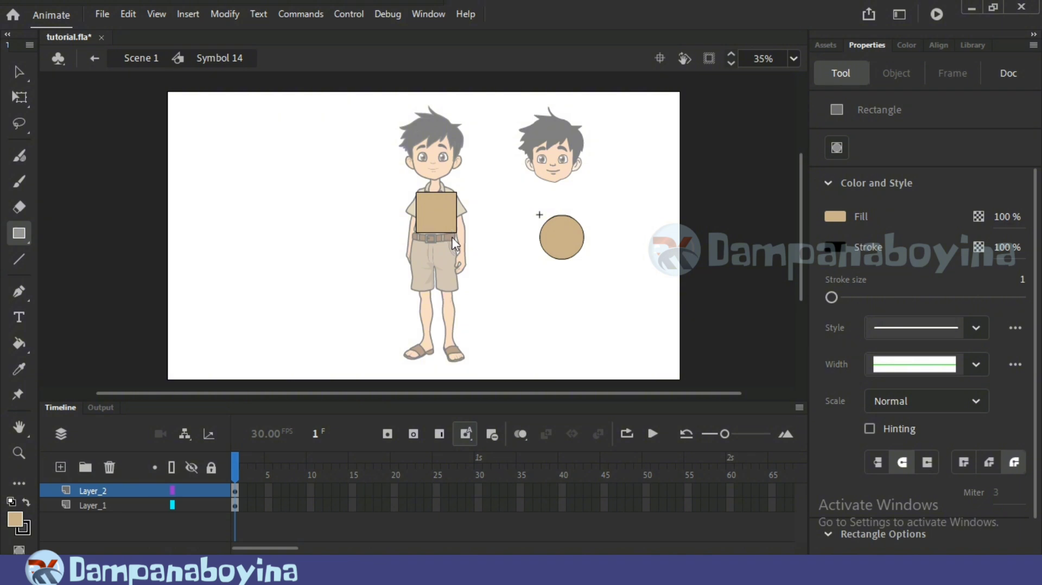
Step: Move the square with its outline over the upper half of the circle, with its left edge at X 0
key(v)
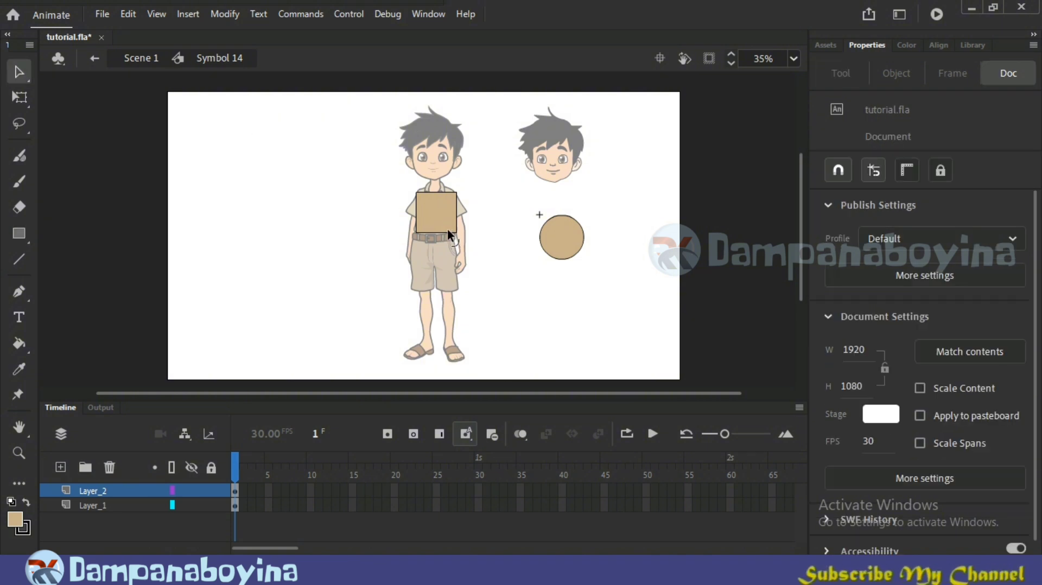
click(433, 211)
drag(432, 209, 559, 207)
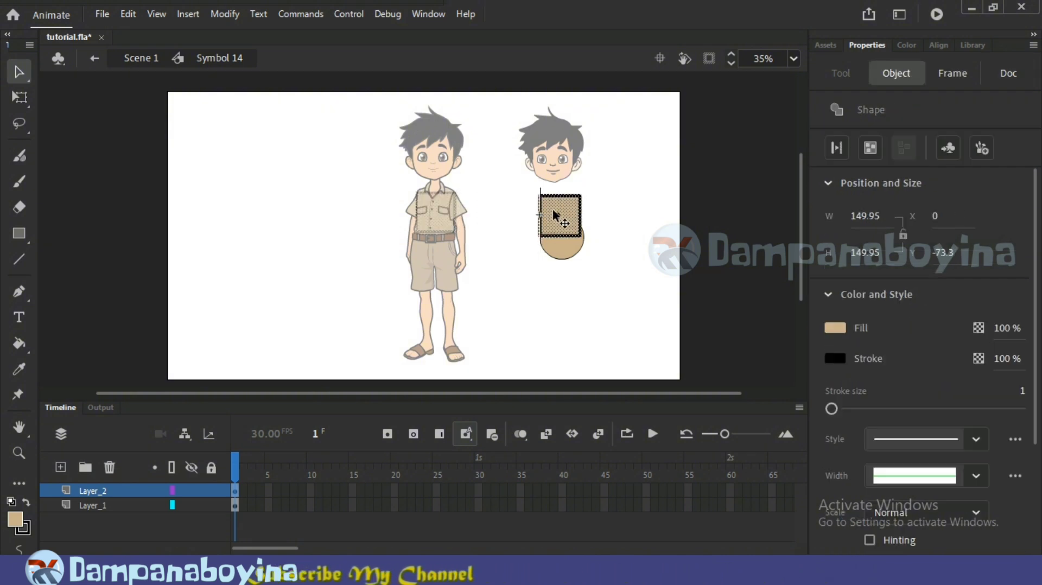
click(625, 225)
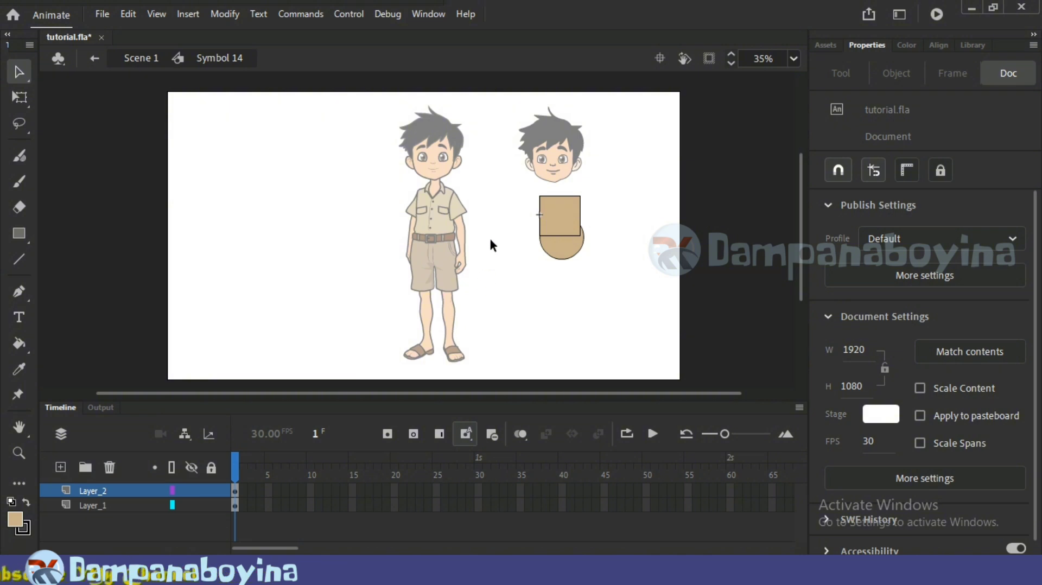
Step: Scale the square with its outline up about its centre to about 167 px and nudge it right over the circle
key(z)
drag(497, 175, 618, 270)
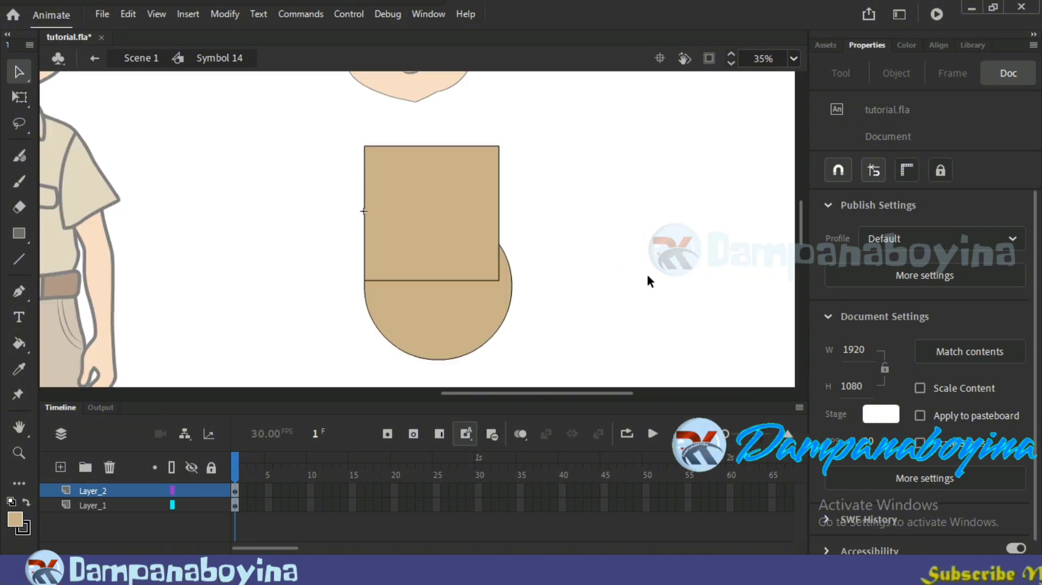
click(466, 191)
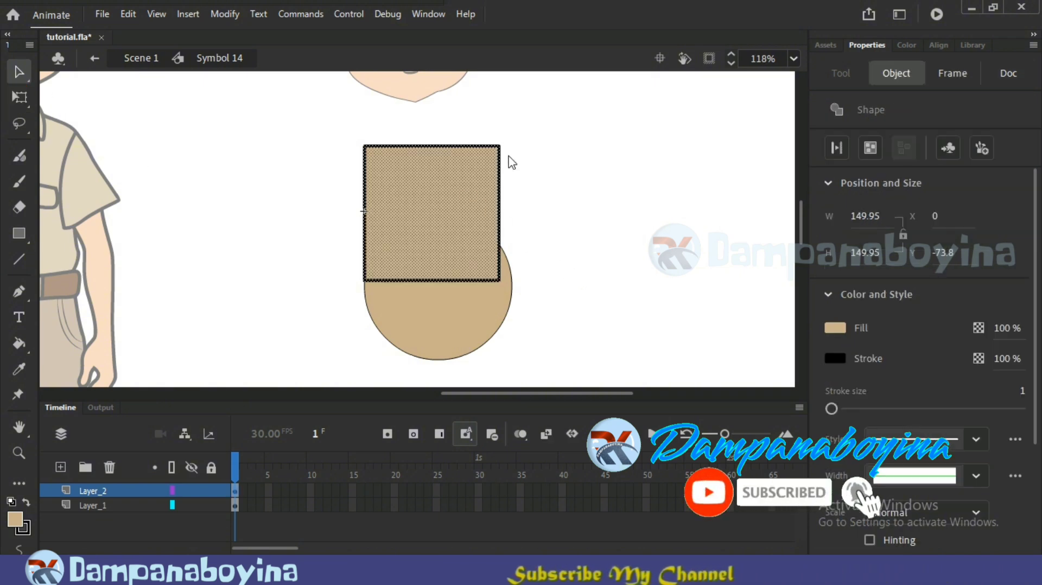
key(q)
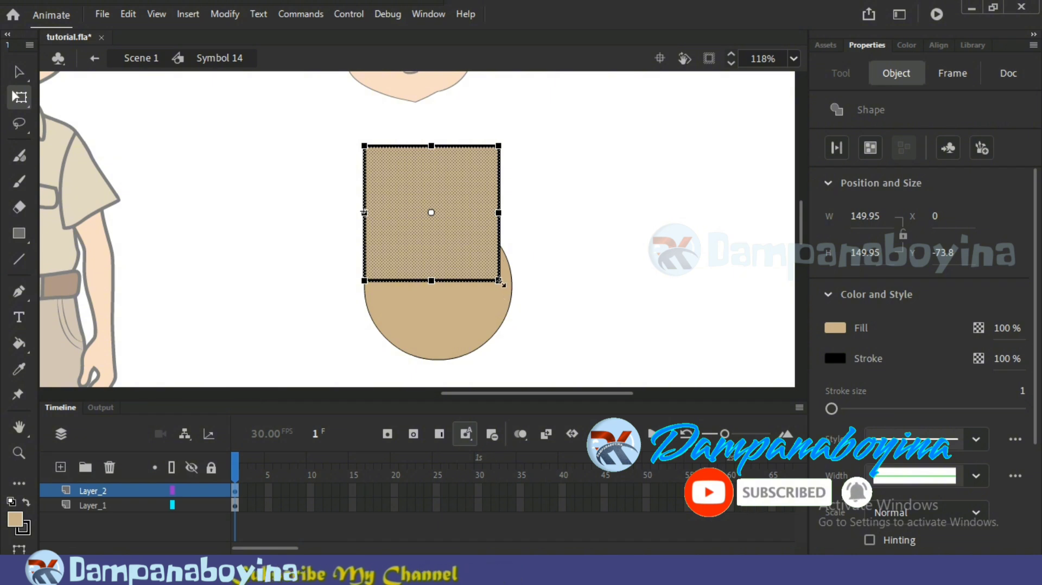
drag(500, 281, 509, 290)
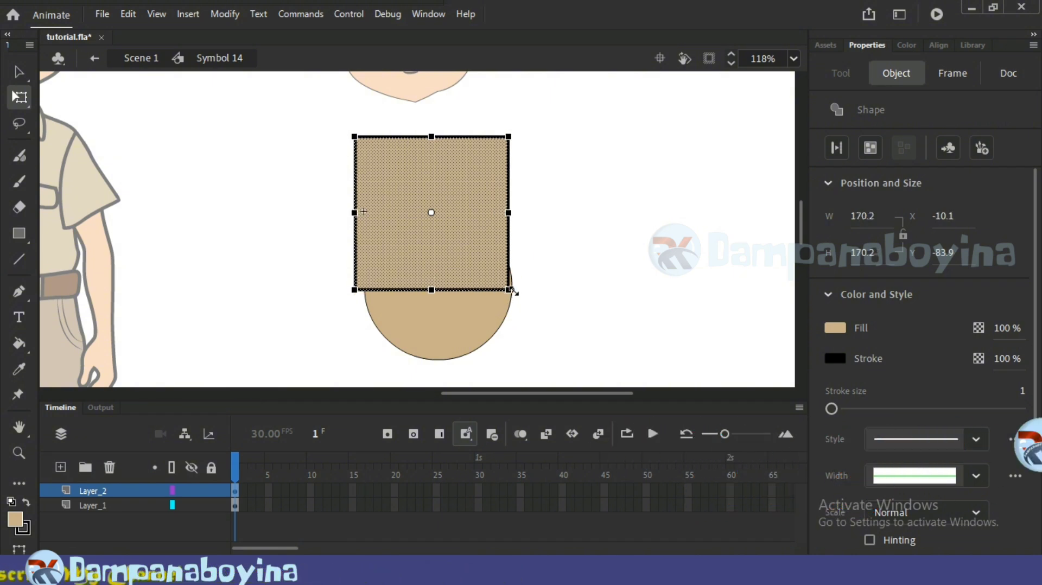
key(Right)
key(Right)
key(Right)
key(Right)
key(Right)
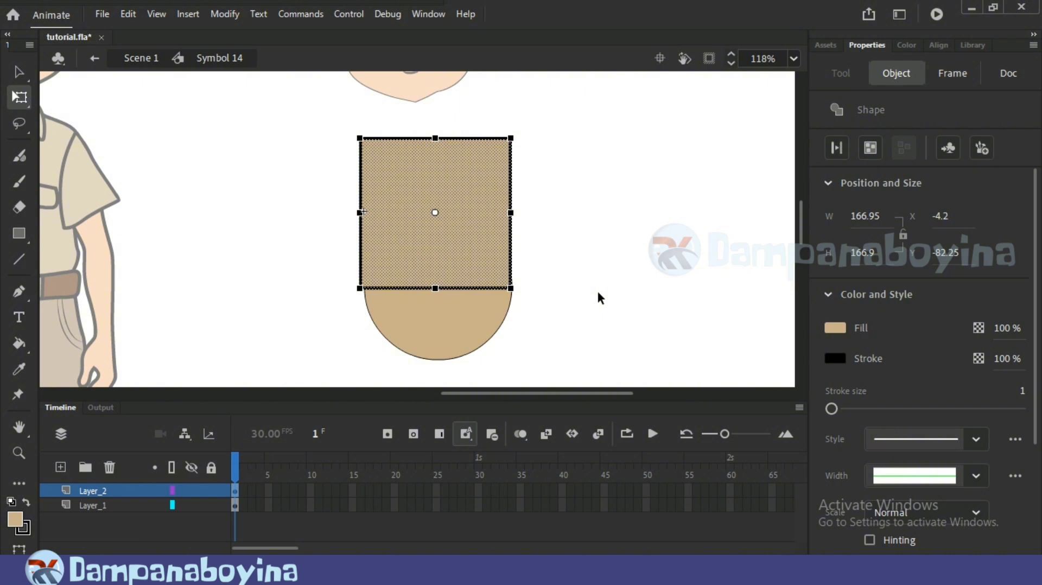
click(598, 291)
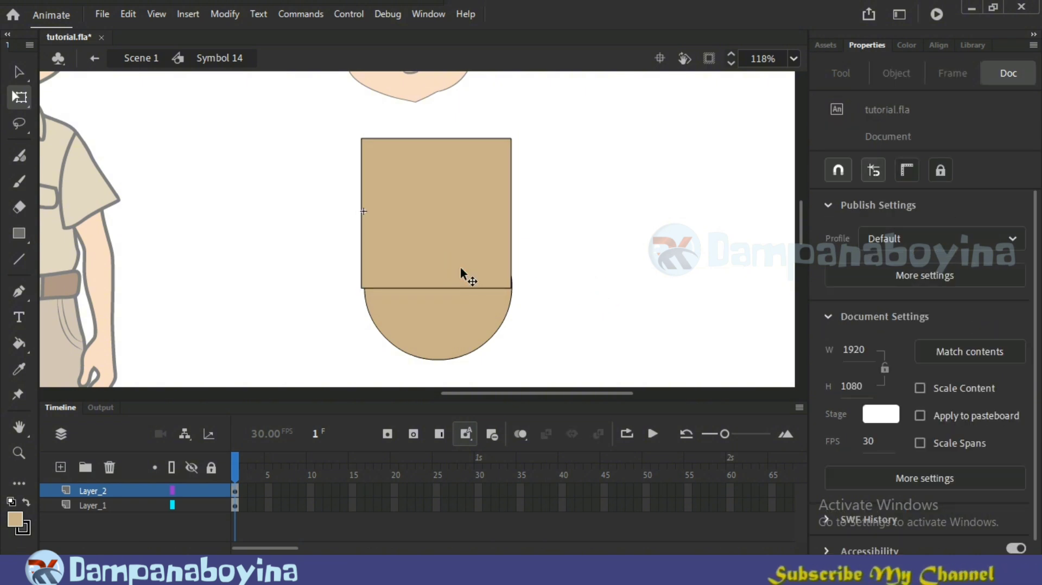
Step: Nudge the square's left edge to X 0.05 and narrow the square to 164.4 px to match the circle's width
click(460, 208)
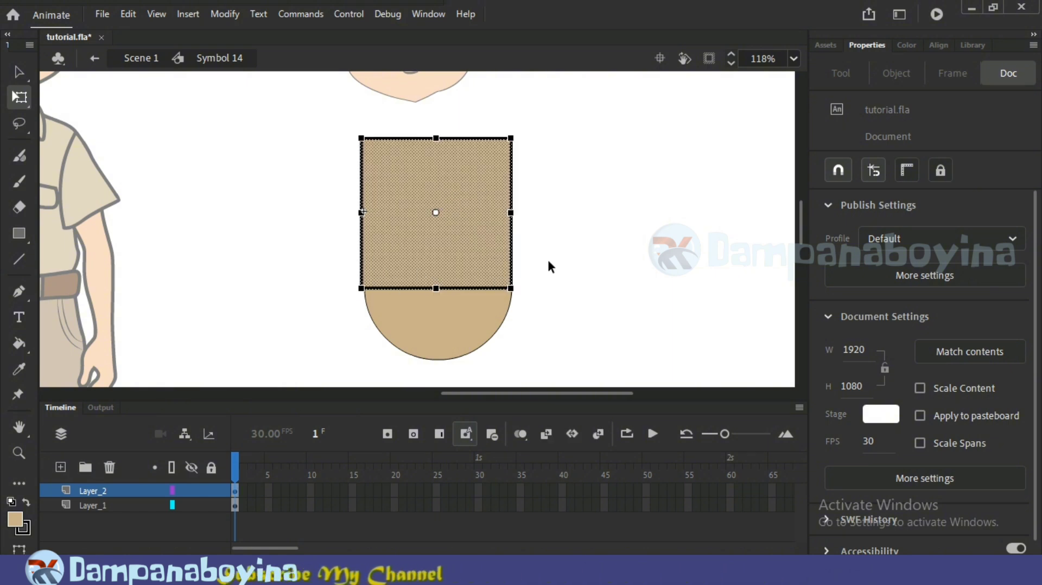
key(Right)
key(Right)
key(Right)
key(Right)
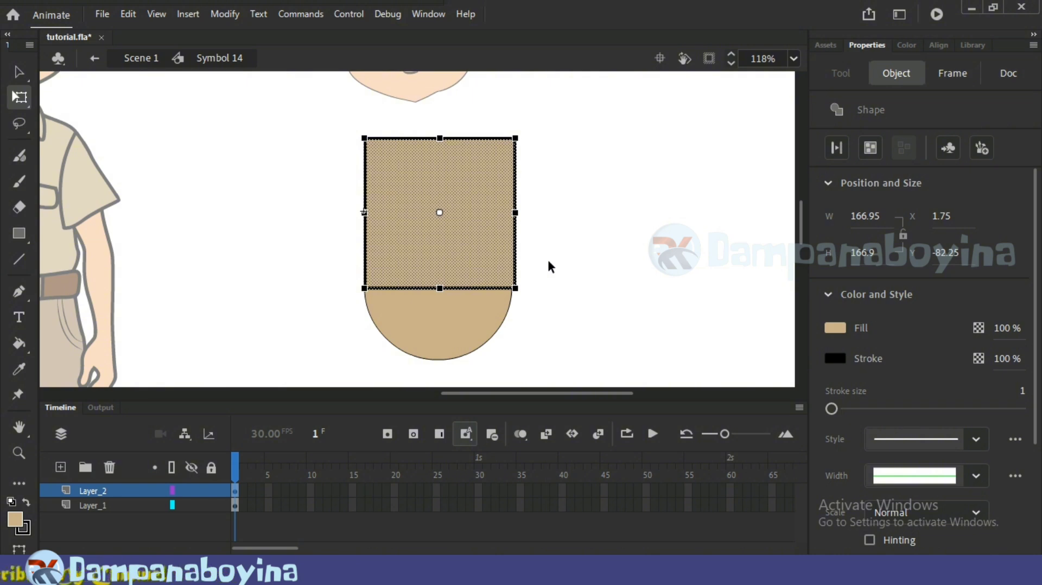
key(Left)
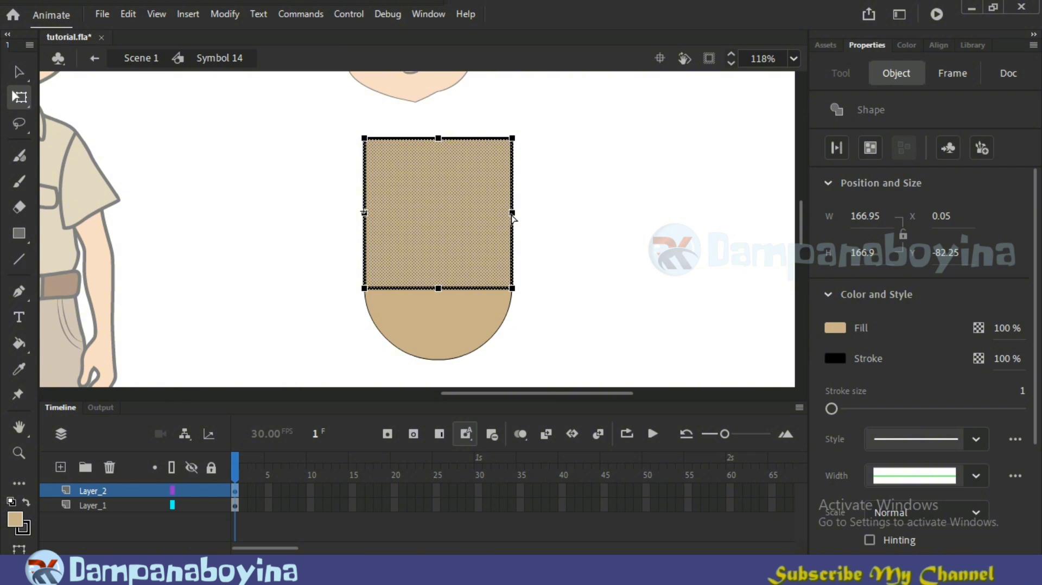
drag(514, 217, 511, 216)
click(562, 233)
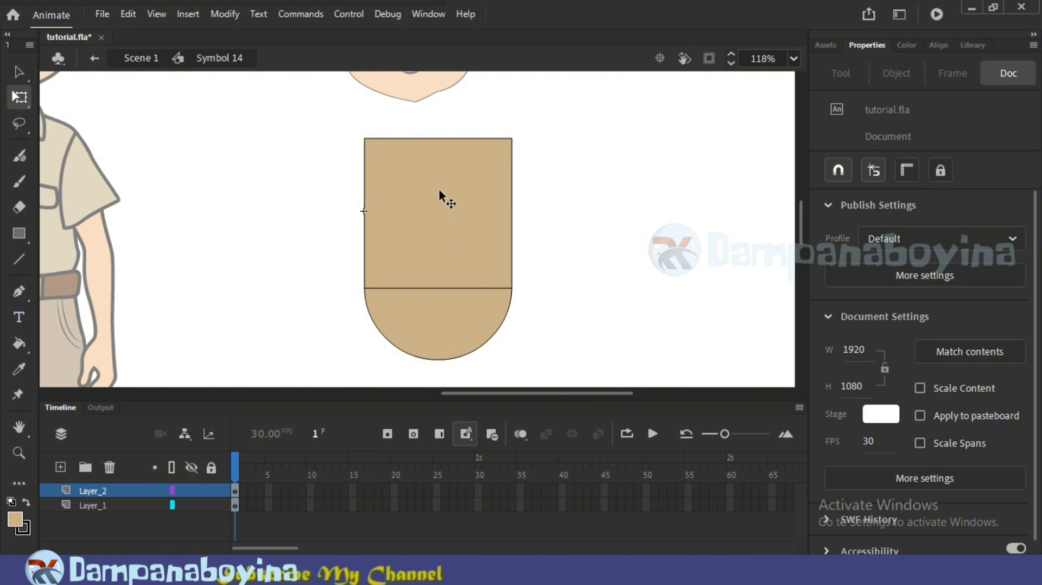
Step: Move the square with its outline slightly down to Y -81.4
key(v)
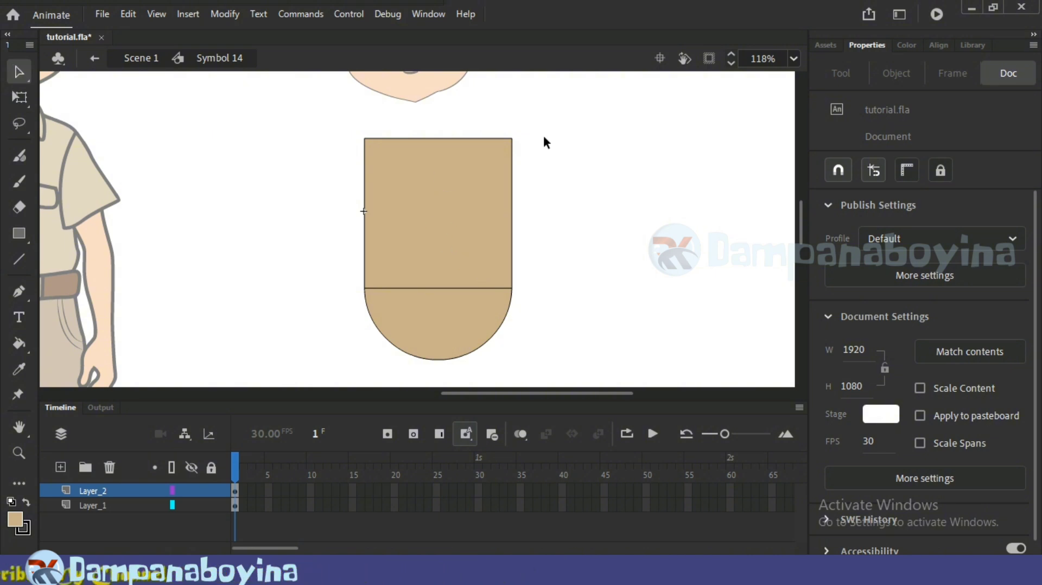
double_click(422, 177)
drag(425, 175, 426, 180)
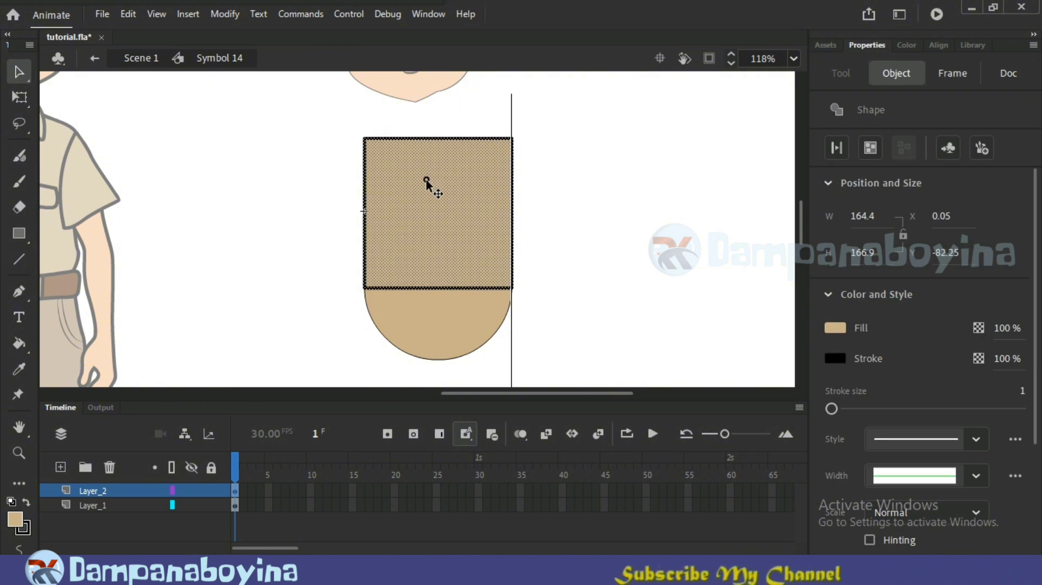
click(570, 272)
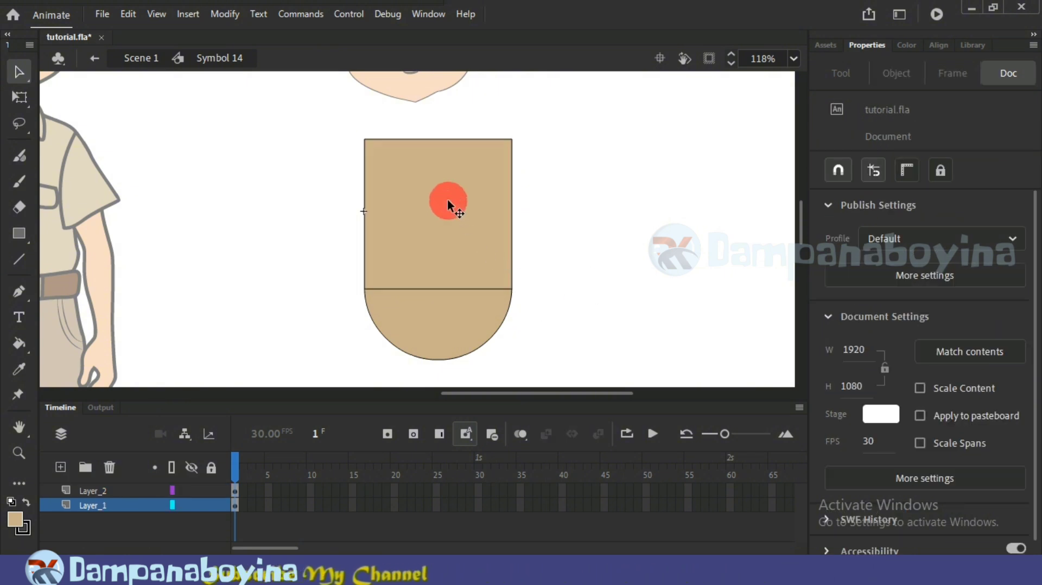
Step: Shift the square aside to X 55.3 and nudge it back left until its left edge is at X 0.05
drag(447, 198, 498, 202)
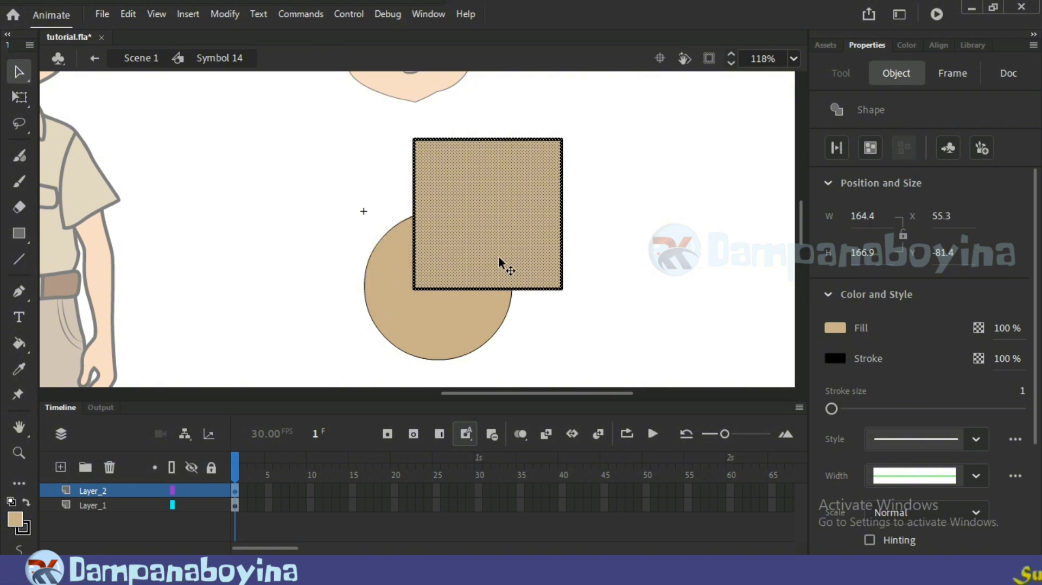
key(Left)
key(Left)
key(Left)
key(Left)
key(Left)
key(Left)
key(Left)
key(Left)
key(Left)
key(Left)
key(Left)
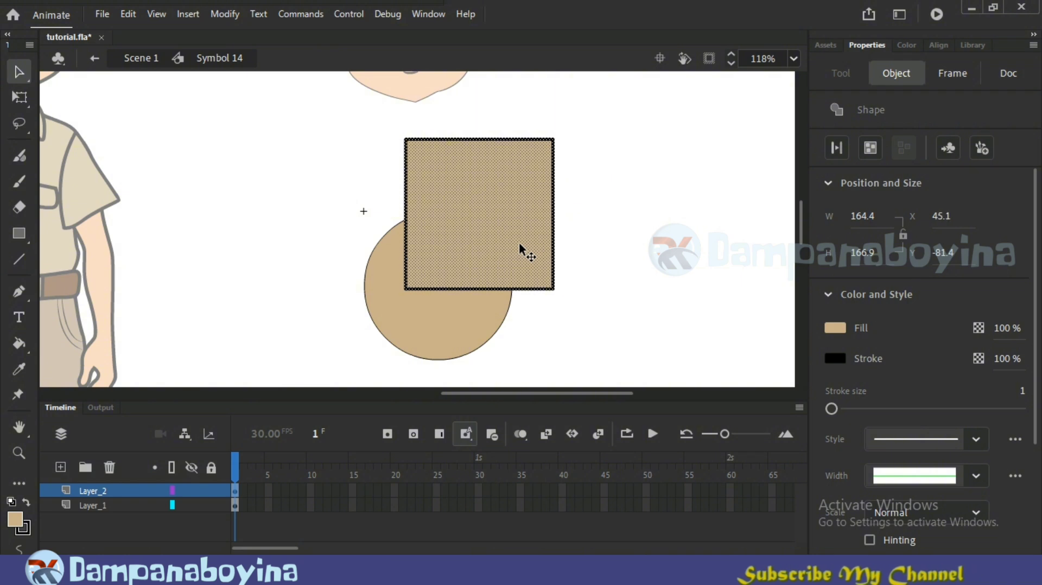
key(Left)
key(Left)
key(Left)
key(Left)
key(Left)
key(Left)
key(Left)
key(Left)
key(Left)
key(Left)
key(Left)
key(Left)
key(Left)
key(Left)
key(Left)
key(Left)
key(Left)
key(Left)
key(Left)
key(Left)
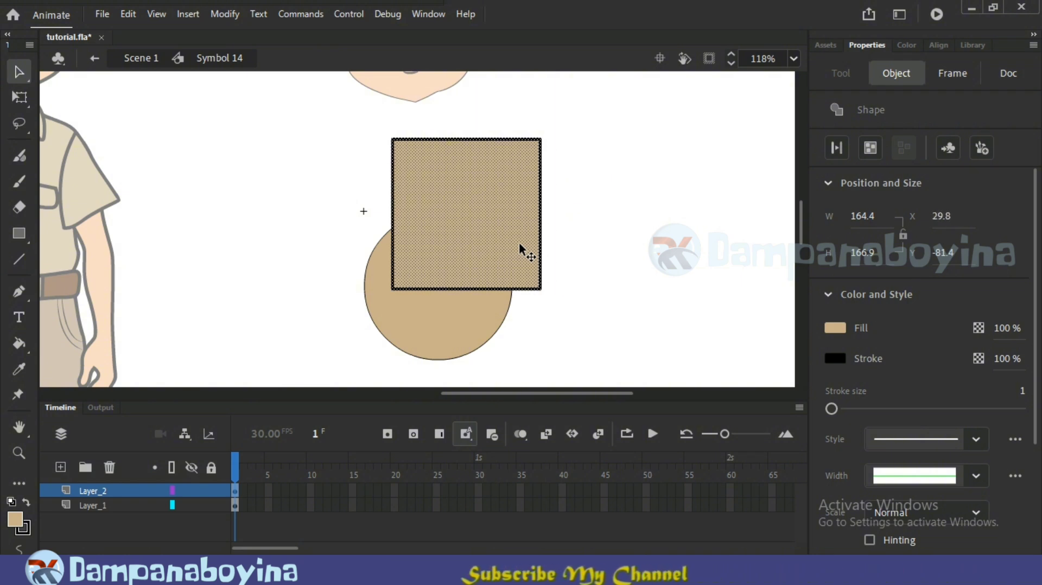
key(Left)
key(Left)
key(Left)
key(Left)
key(Left)
key(Left)
key(Left)
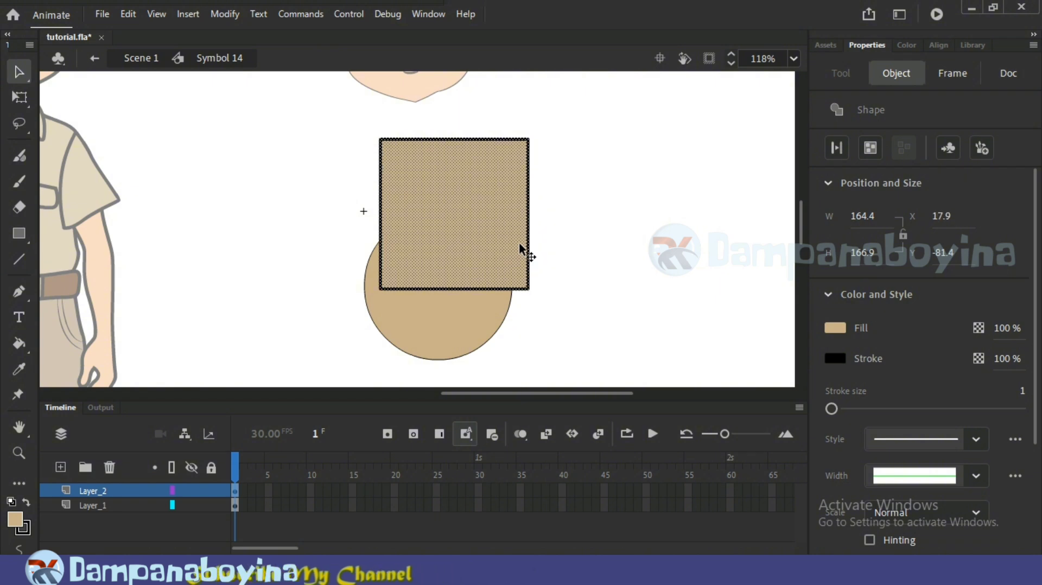
key(Left)
key(Left)
key(Left)
key(Left)
key(Left)
key(Left)
key(Left)
key(Left)
key(Left)
key(Left)
key(Left)
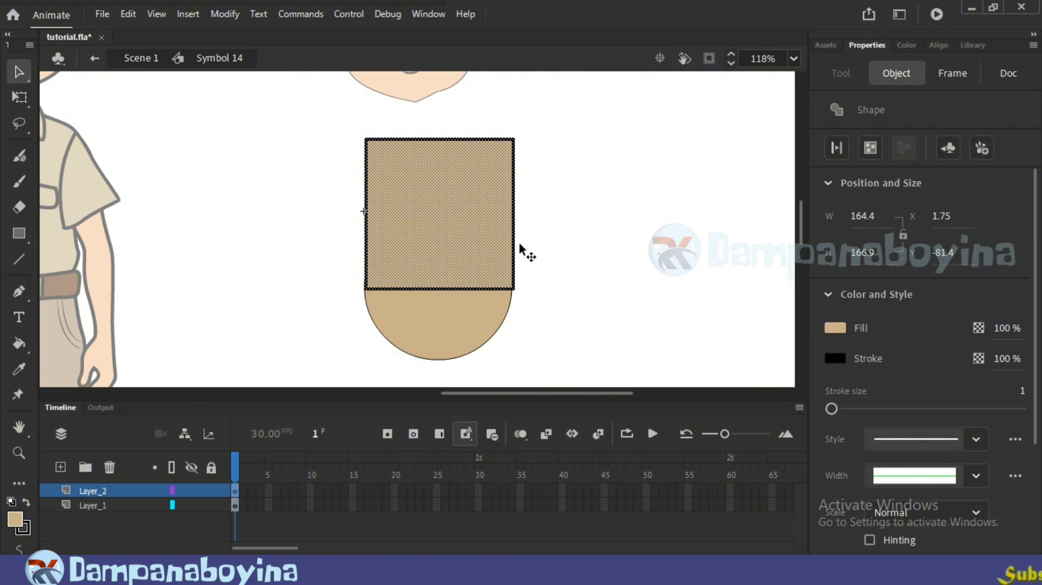
key(Left)
key(Left)
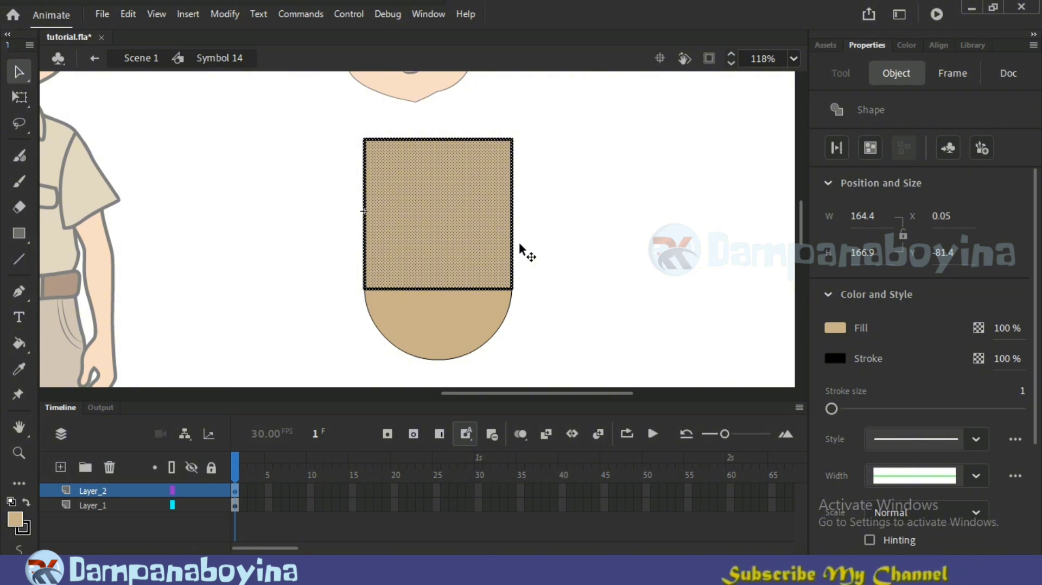
click(630, 261)
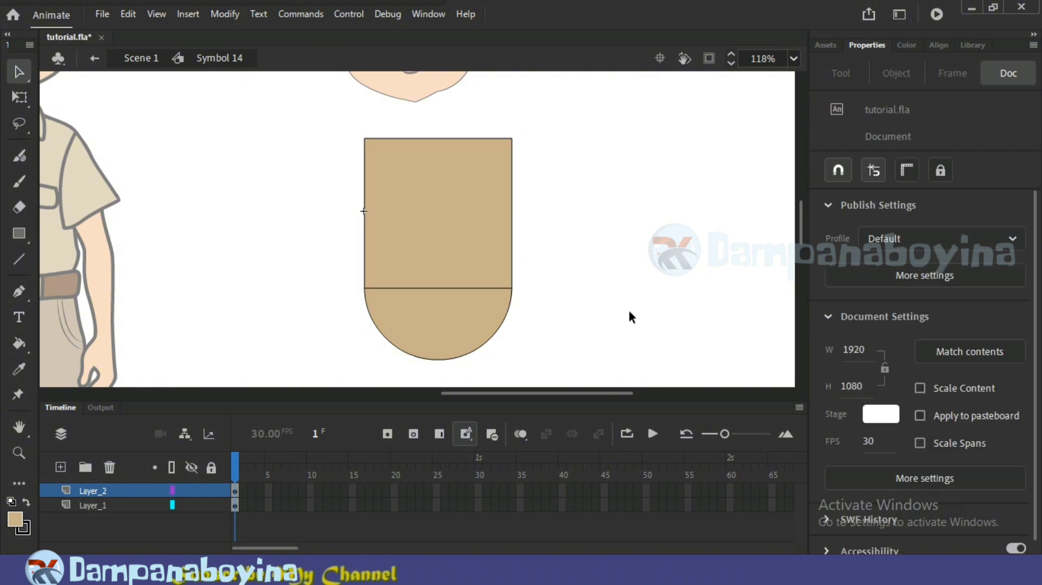
Step: Delete the square's bottom outline segment so the square and the circle read as one shape
key(q)
click(598, 305)
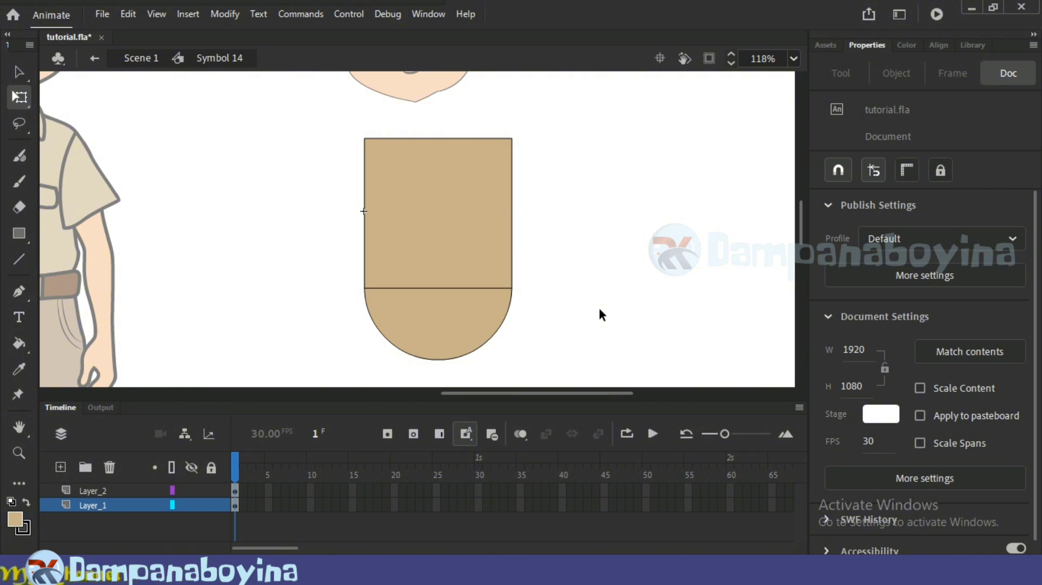
key(v)
click(434, 288)
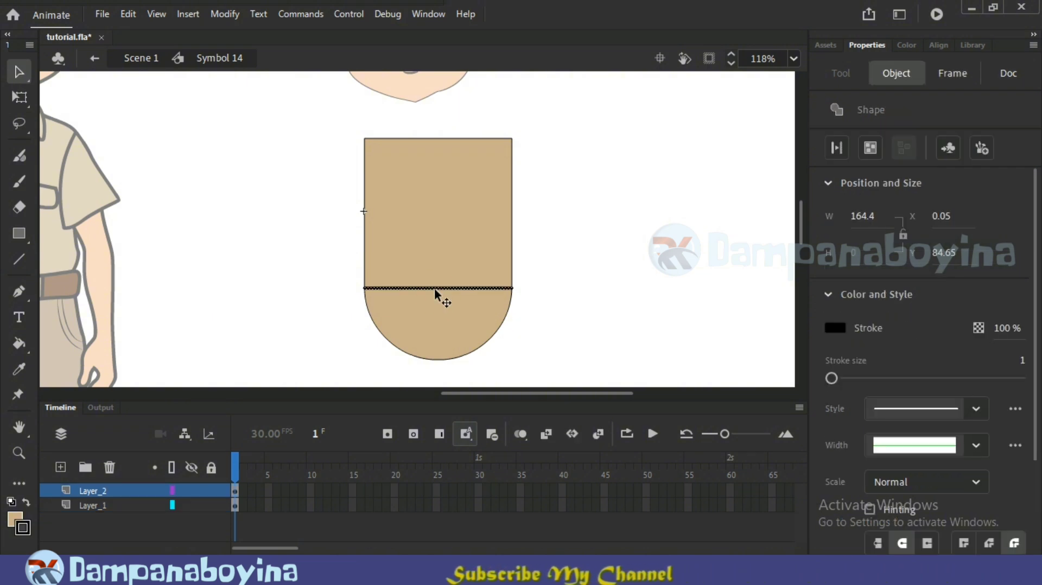
key(Delete)
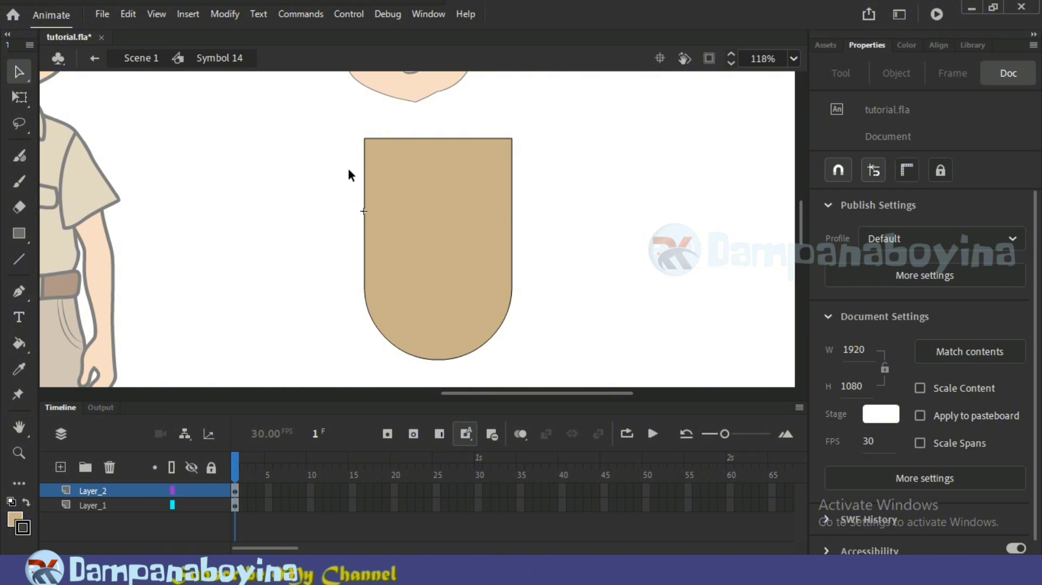
Step: Copy the square with its remaining outline and return to the main scene
click(469, 188)
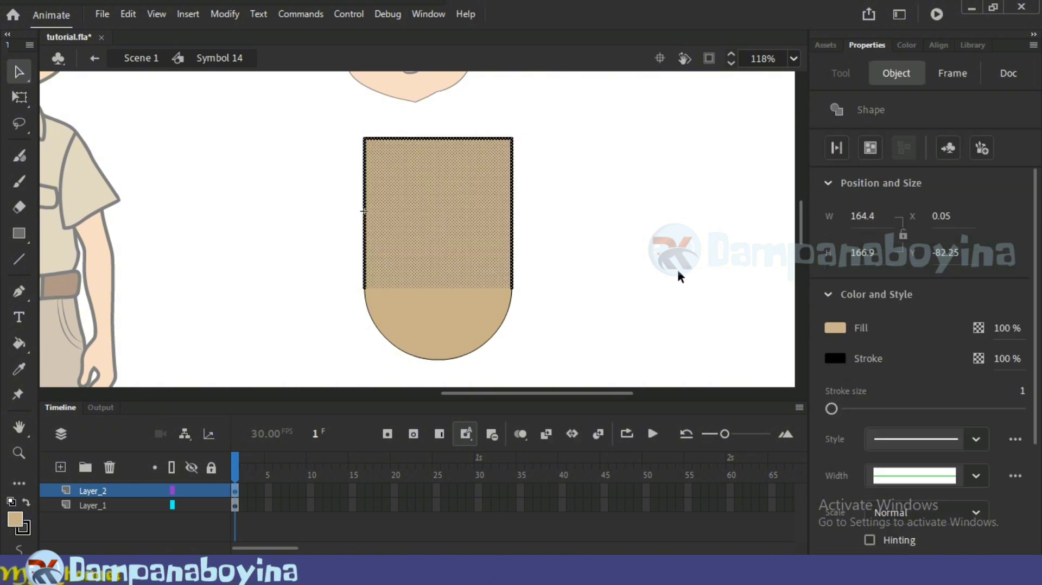
click(622, 247)
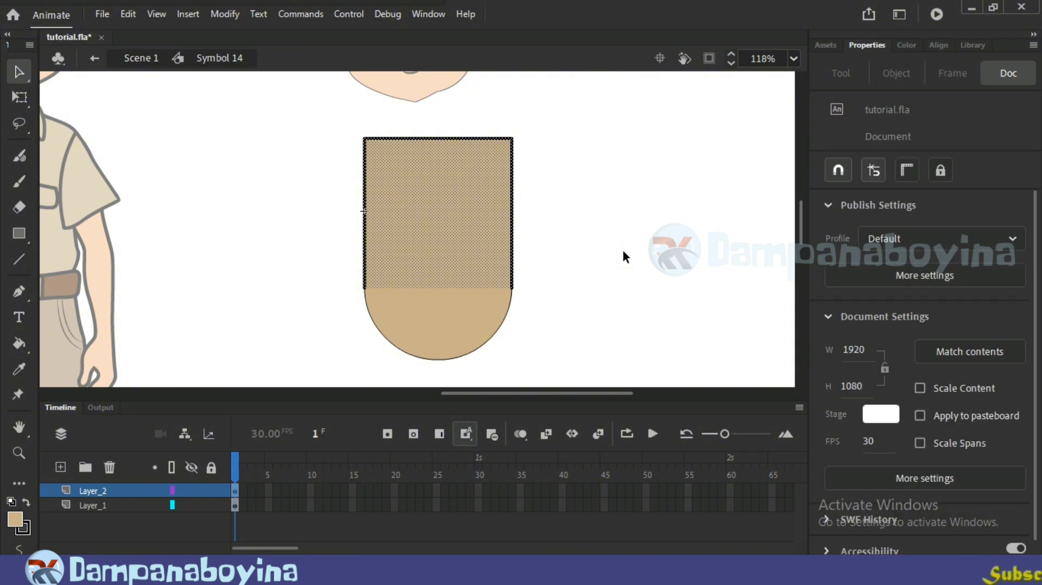
double_click(624, 251)
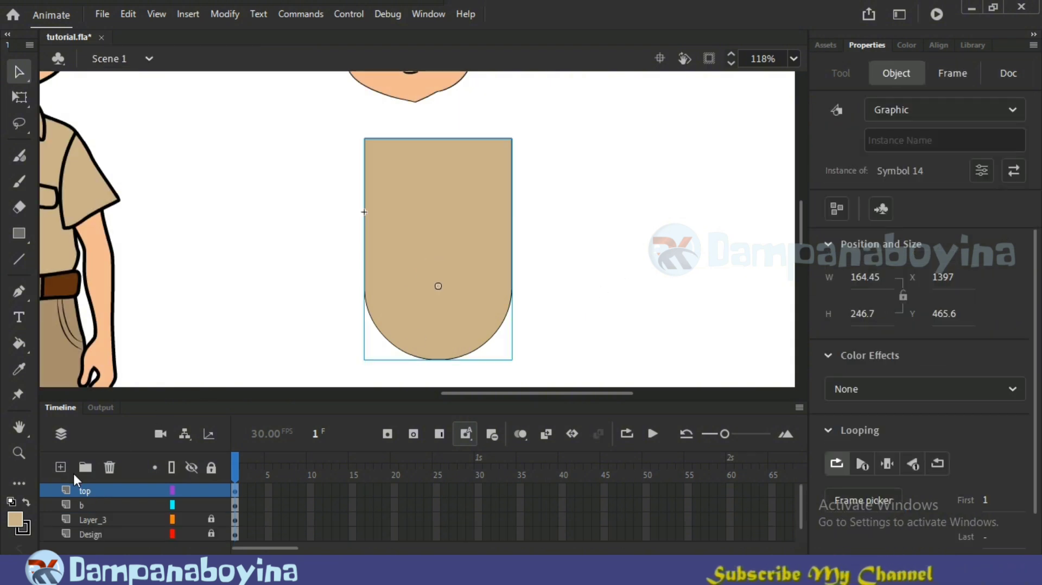
Step: Hide the "top" layer and open the circle symbol on layer "b" for editing in place
click(86, 506)
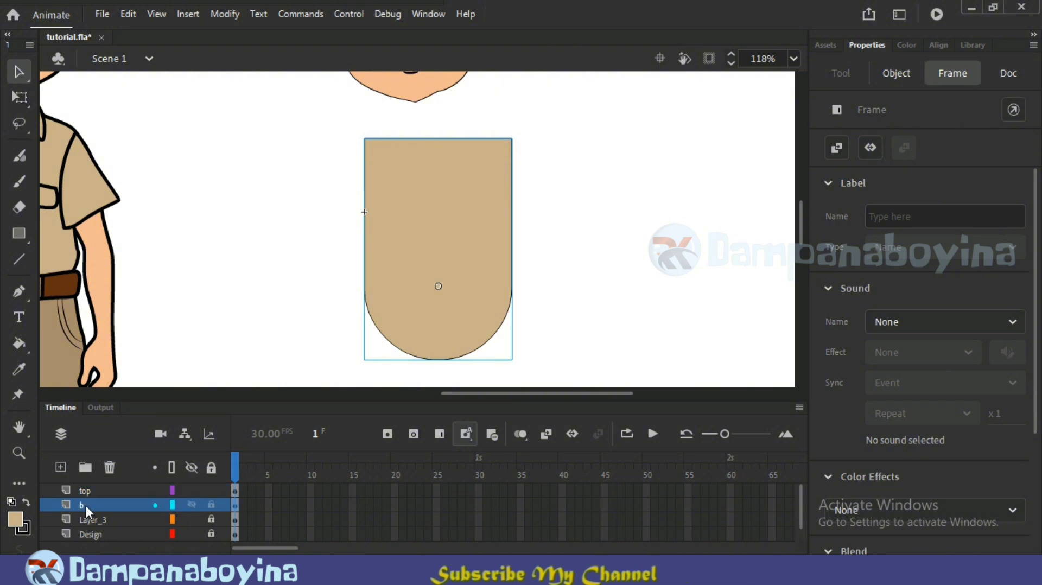
click(191, 490)
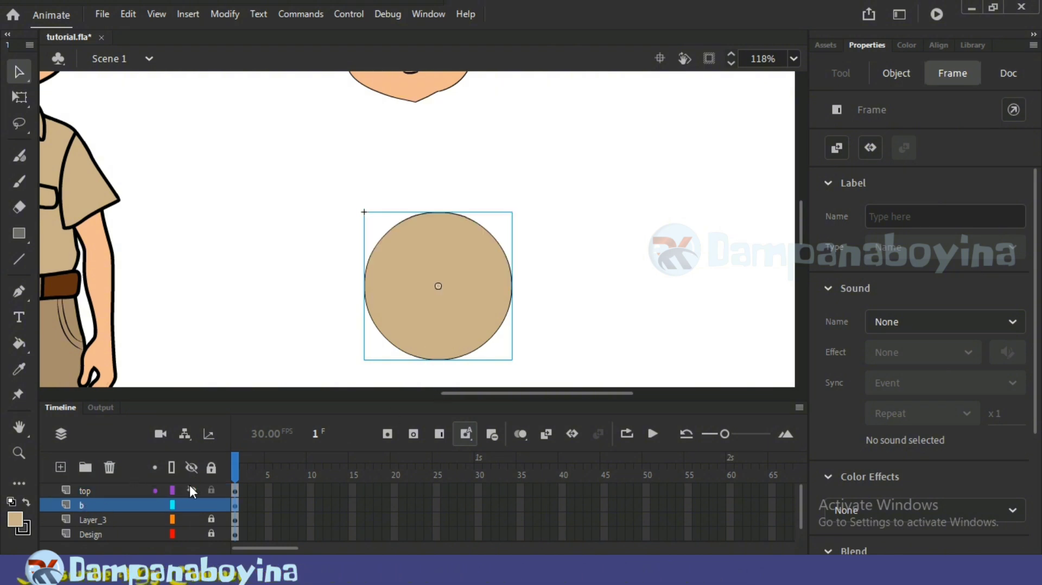
double_click(444, 329)
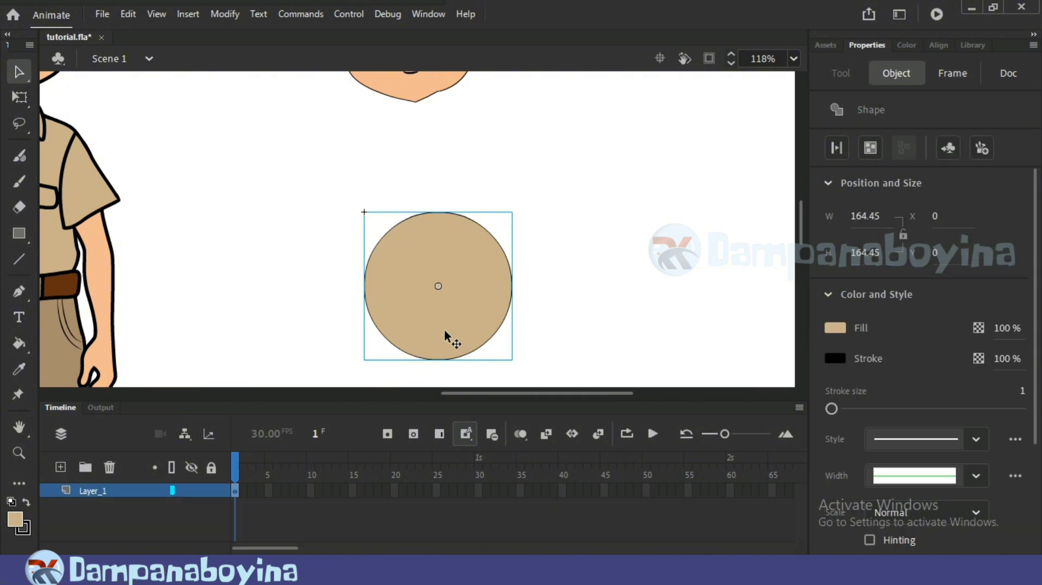
Step: Paste the square on a new layer in the symbol, turn it upside down and place it over the circle's lower half at X 0.05, Y 84.15
click(60, 465)
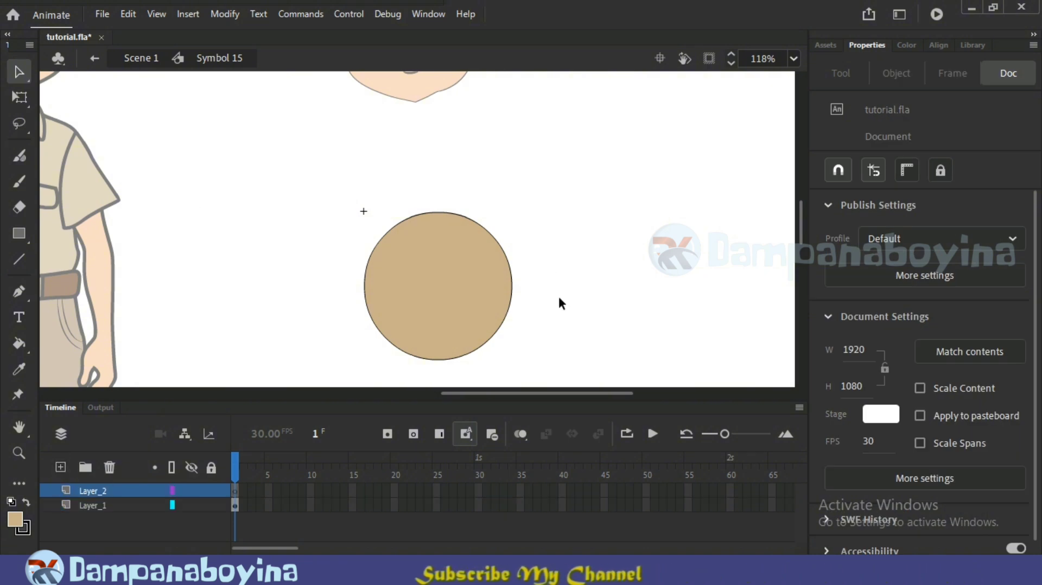
key(ctrl+v)
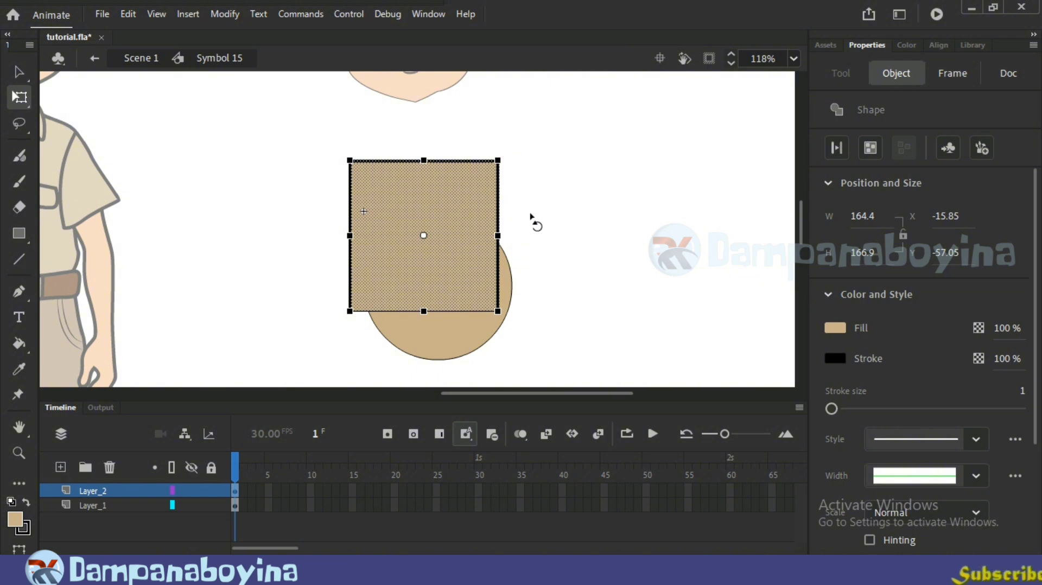
drag(532, 285, 333, 334)
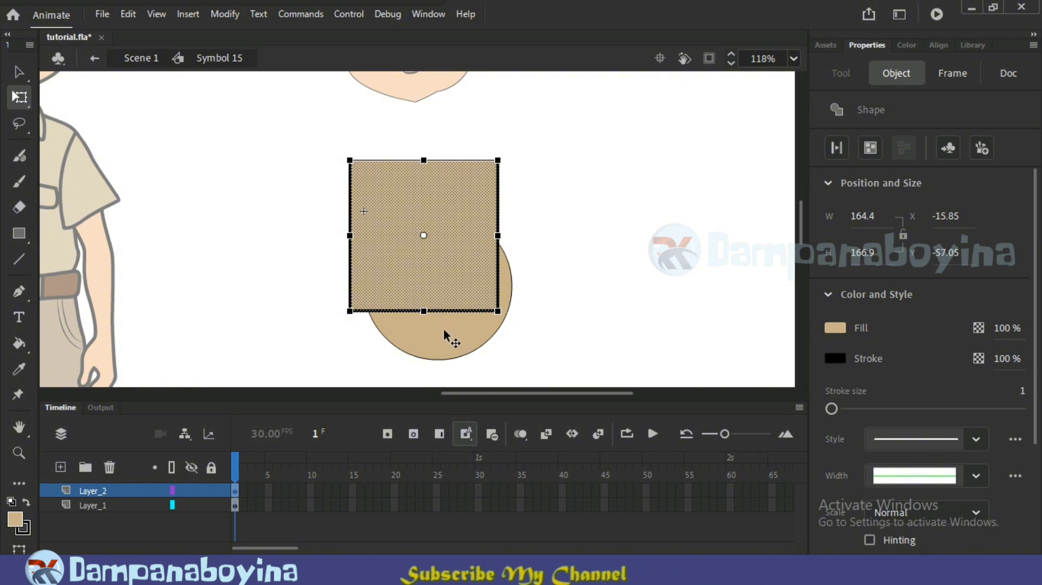
drag(453, 346, 437, 392)
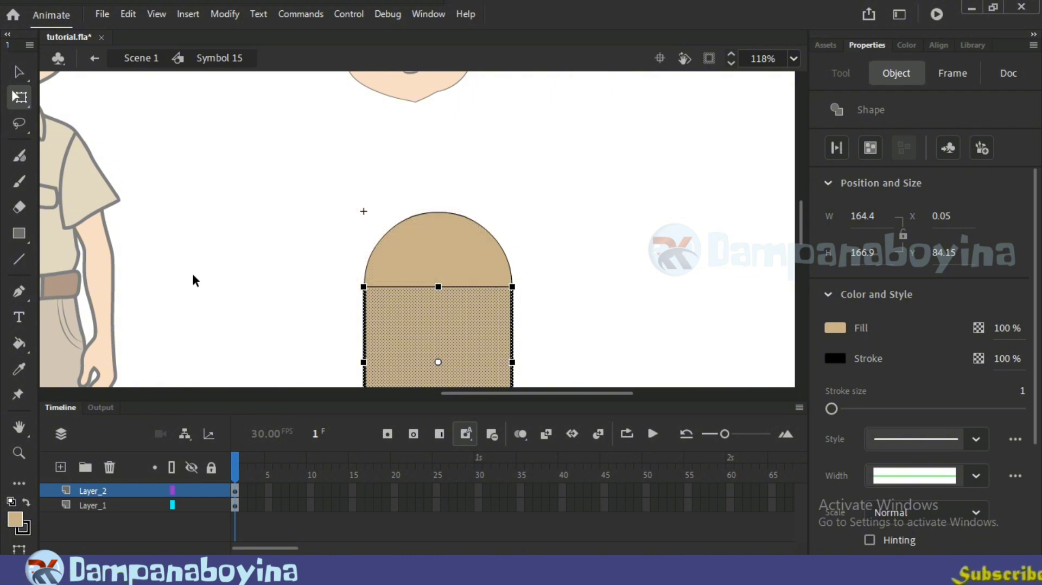
Step: Return to the main scene and show the "top" layer again
double_click(215, 271)
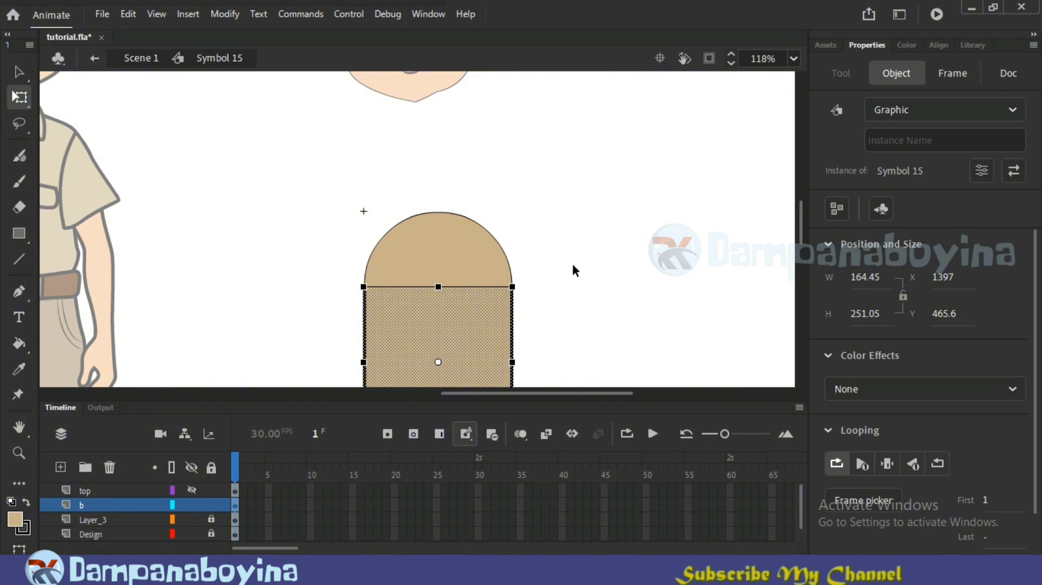
key(ctrl+z)
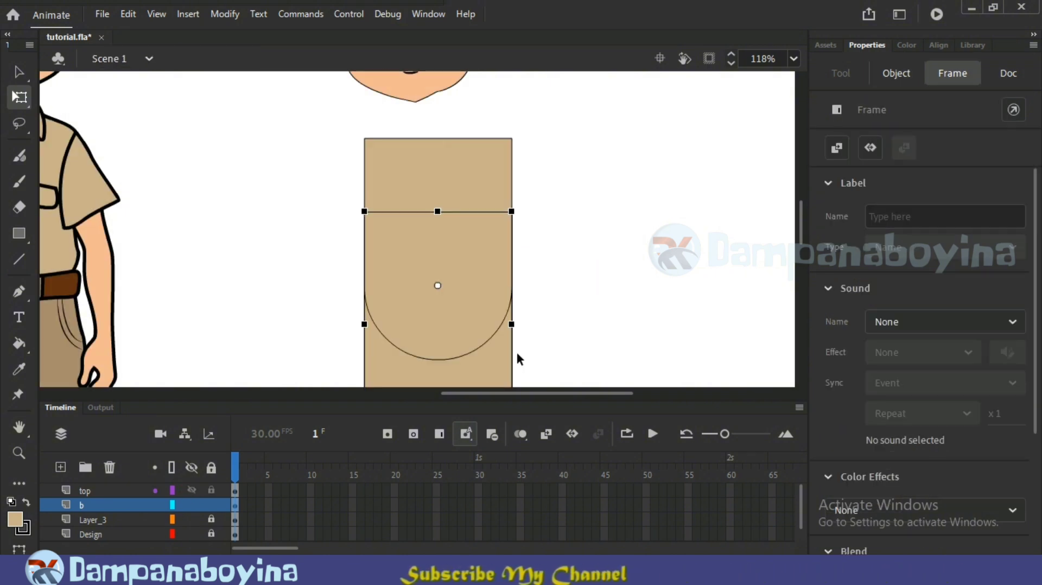
Step: Open the circle symbol on layer "b" for editing and move its square with outline up to Y 74.8
scroll(598, 309, down, 3)
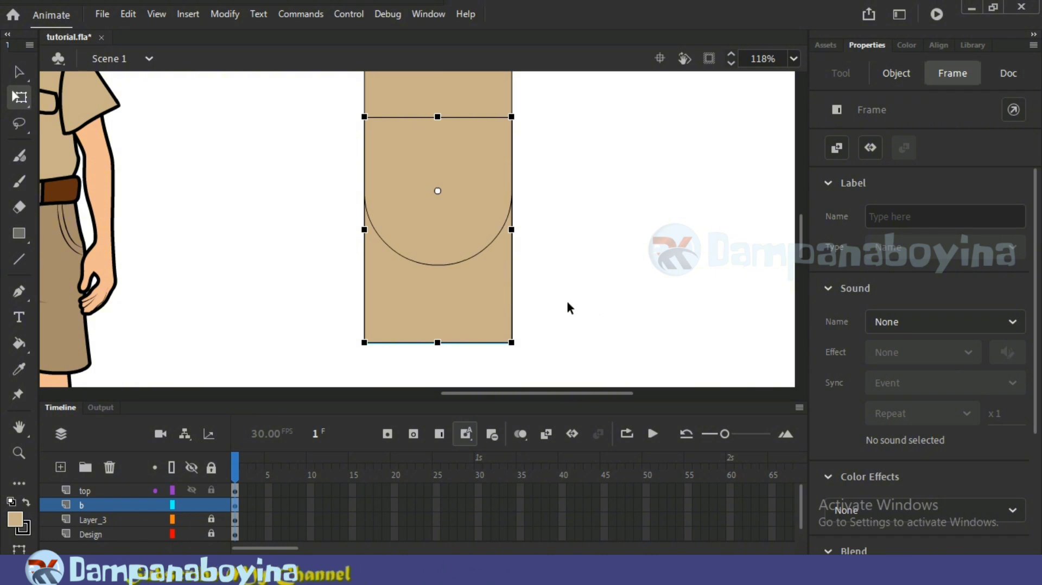
double_click(464, 305)
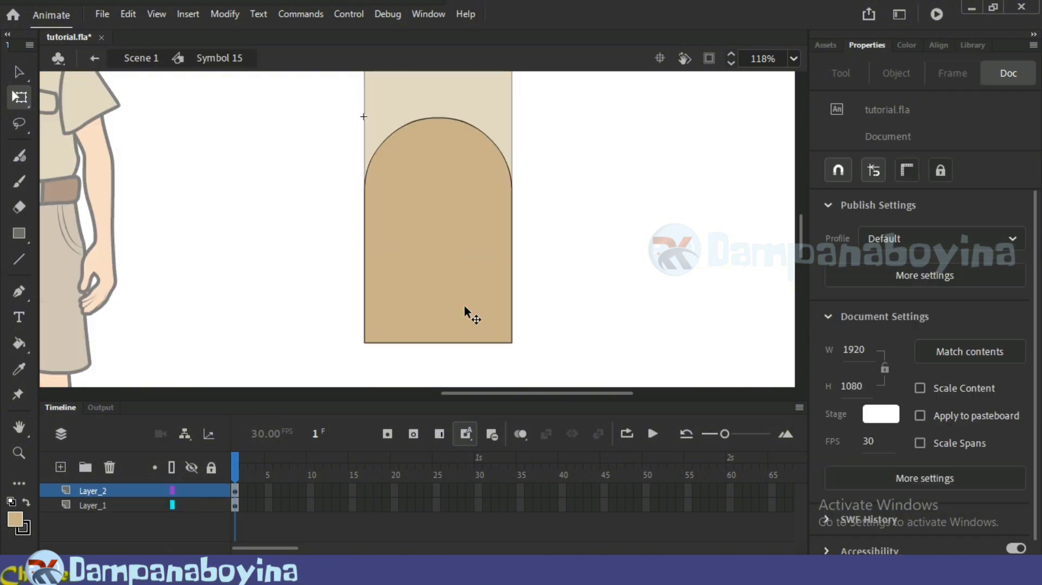
click(441, 304)
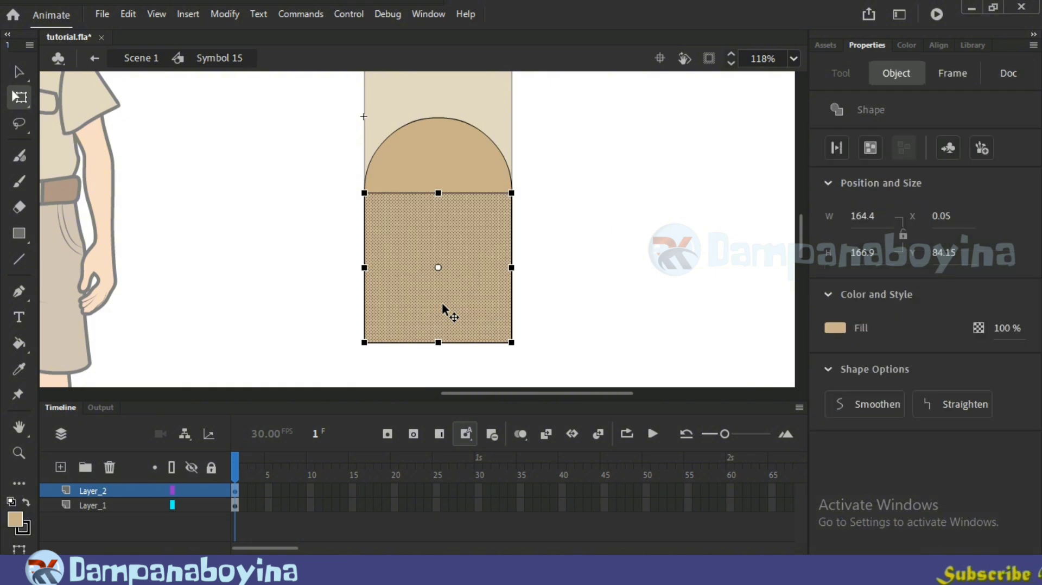
click(463, 321)
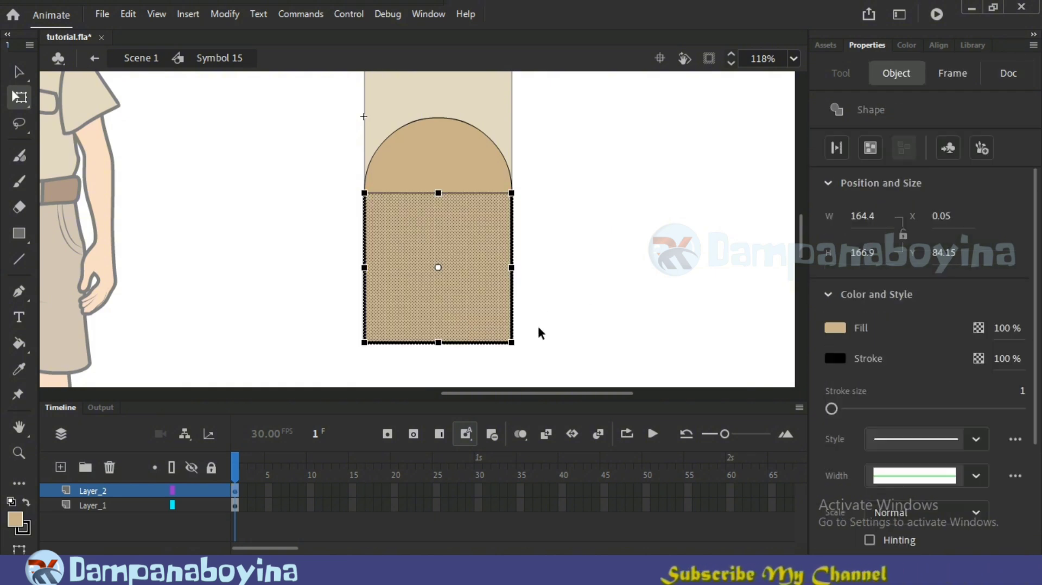
key(Up)
key(Up)
key(Up)
key(Up)
key(Up)
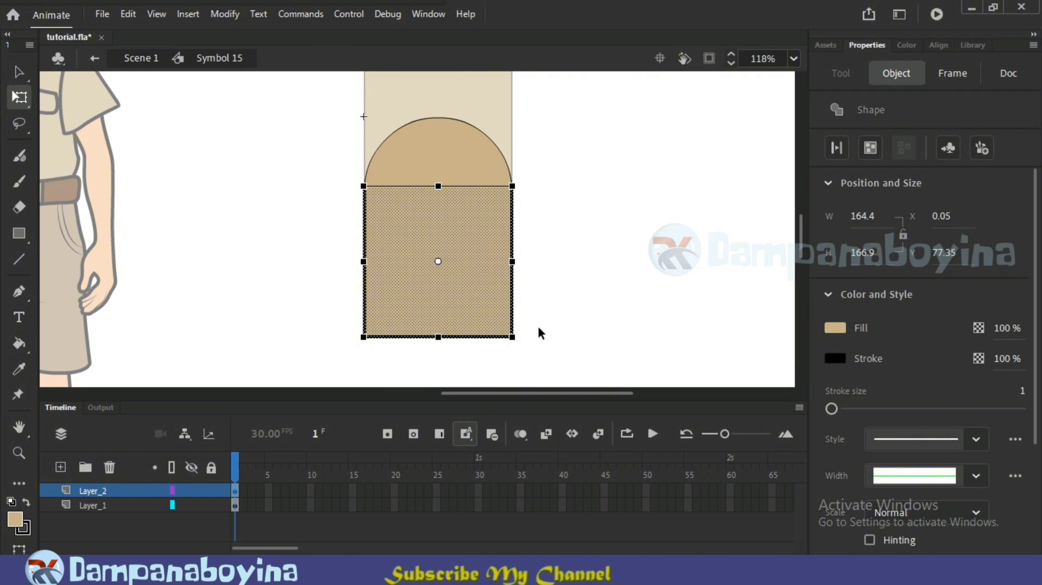
key(Up)
key(Up)
key(Up)
key(Up)
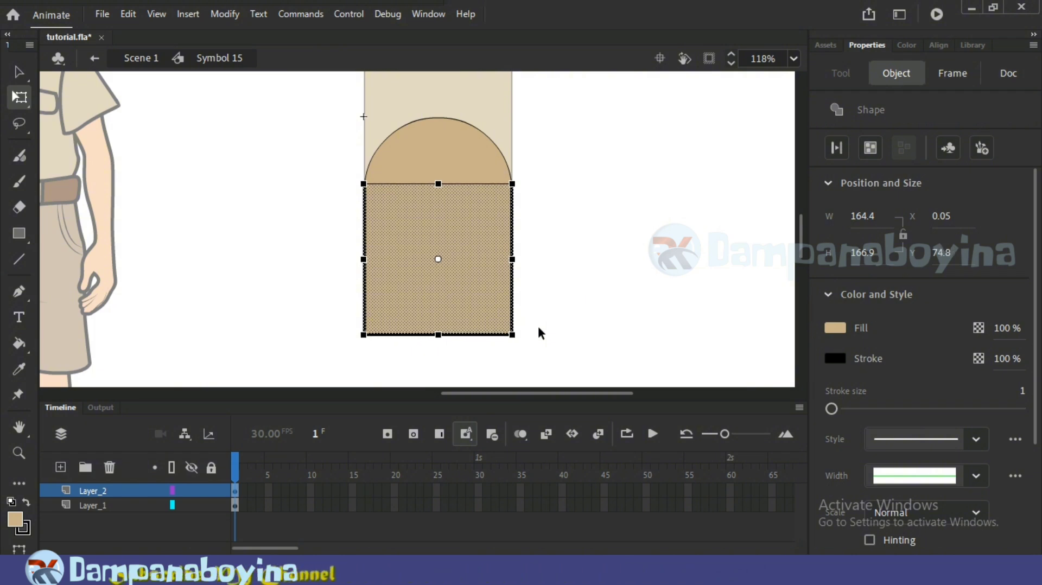
click(573, 283)
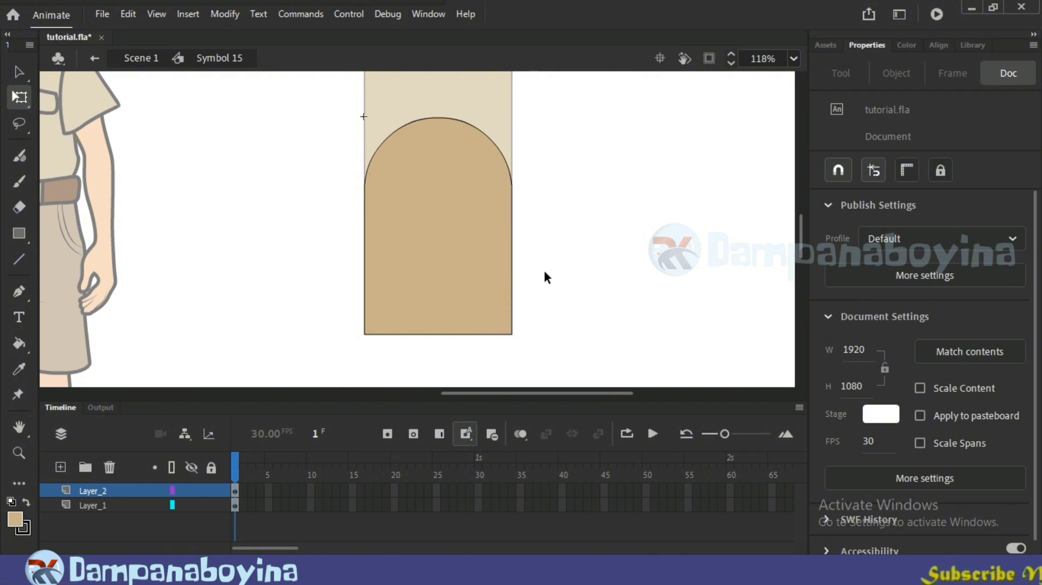
Step: Show the rulers and place a horizontal guide at the boy's collar level in the main scene
scroll(470, 193, up, 3)
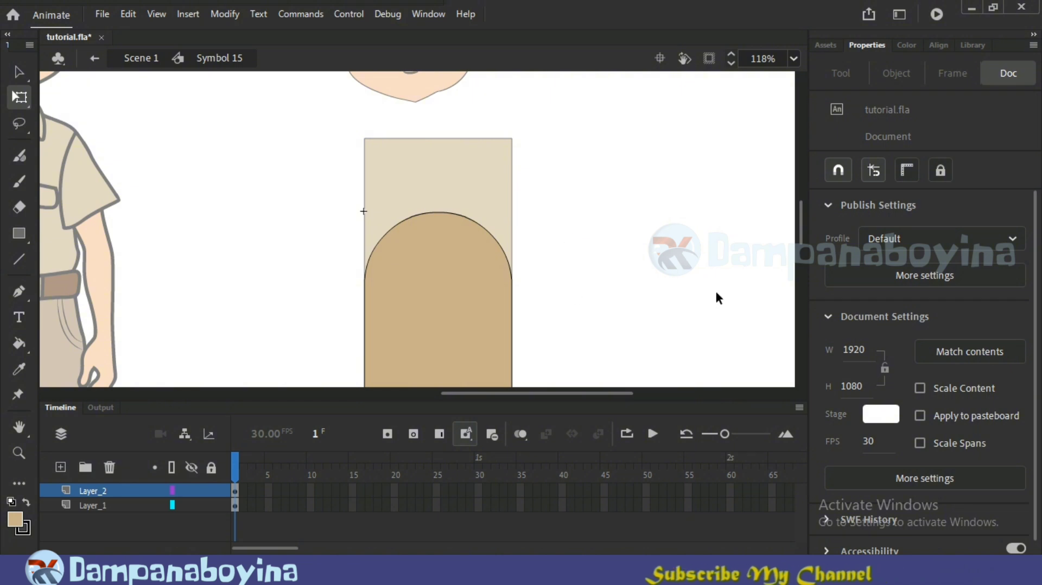
scroll(716, 295, down, 3)
drag(513, 394, 477, 390)
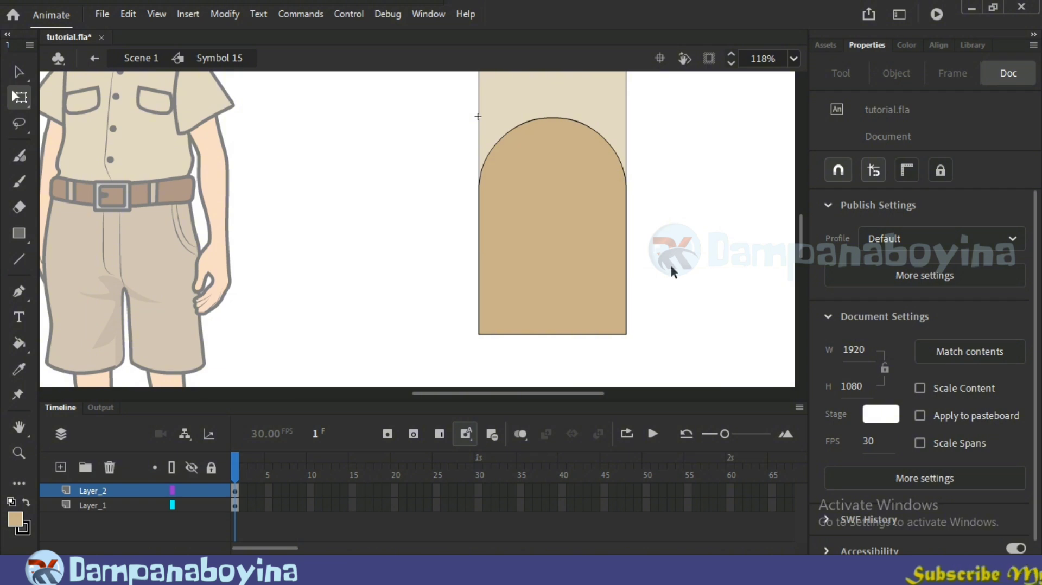
key(ctrl+minus)
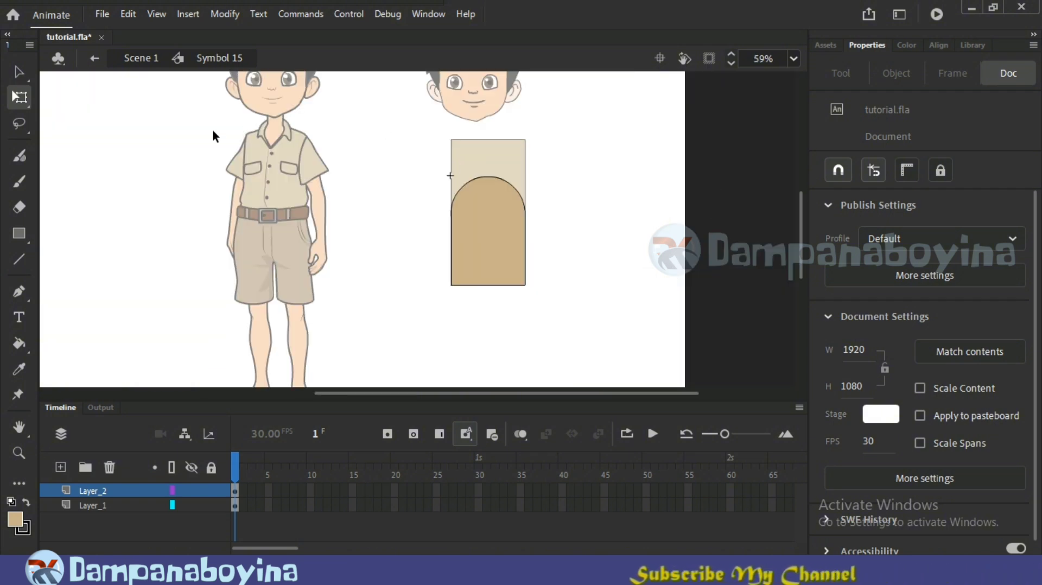
click(906, 169)
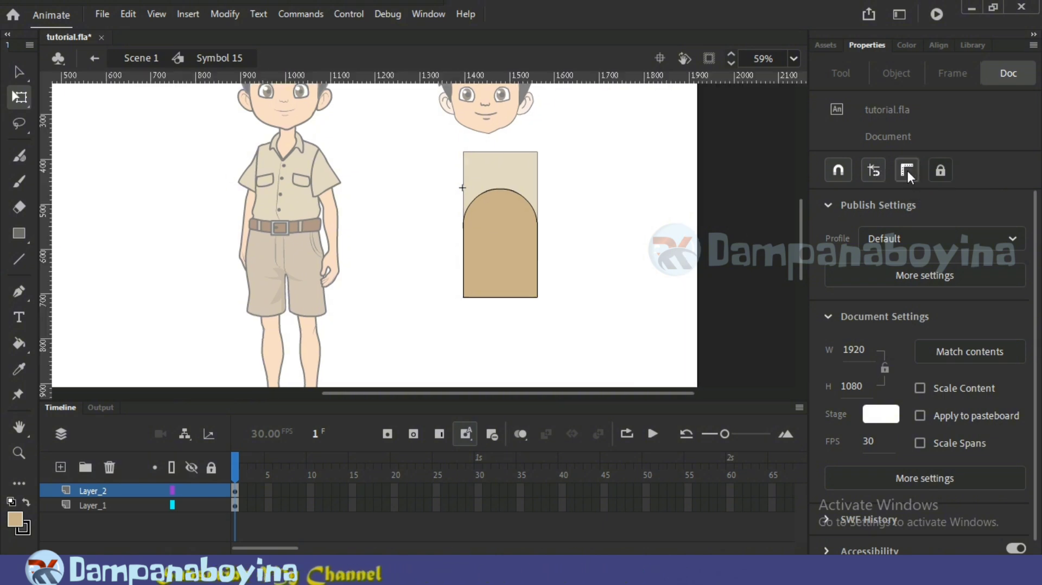
double_click(614, 273)
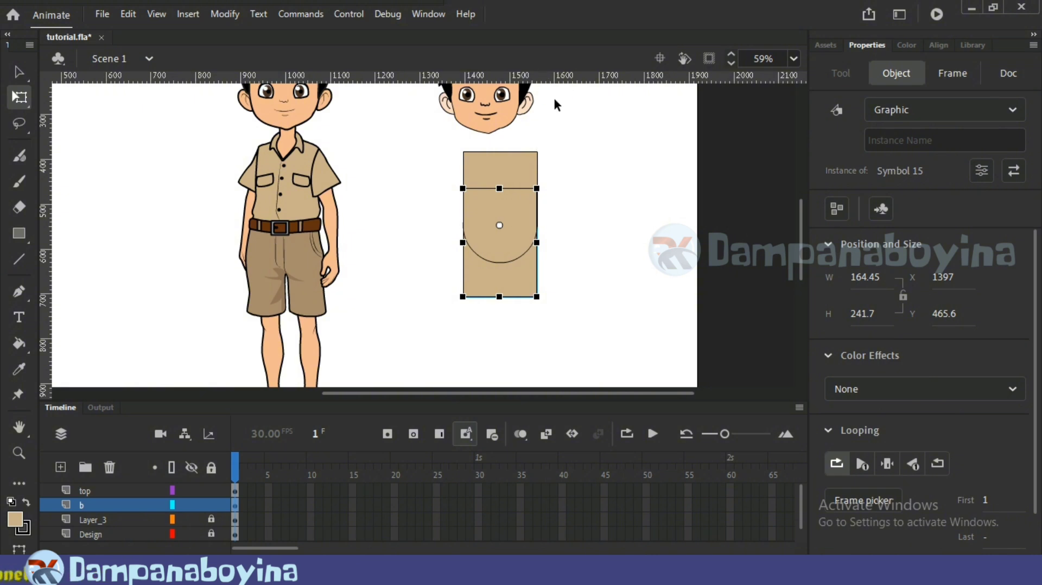
drag(558, 136, 559, 140)
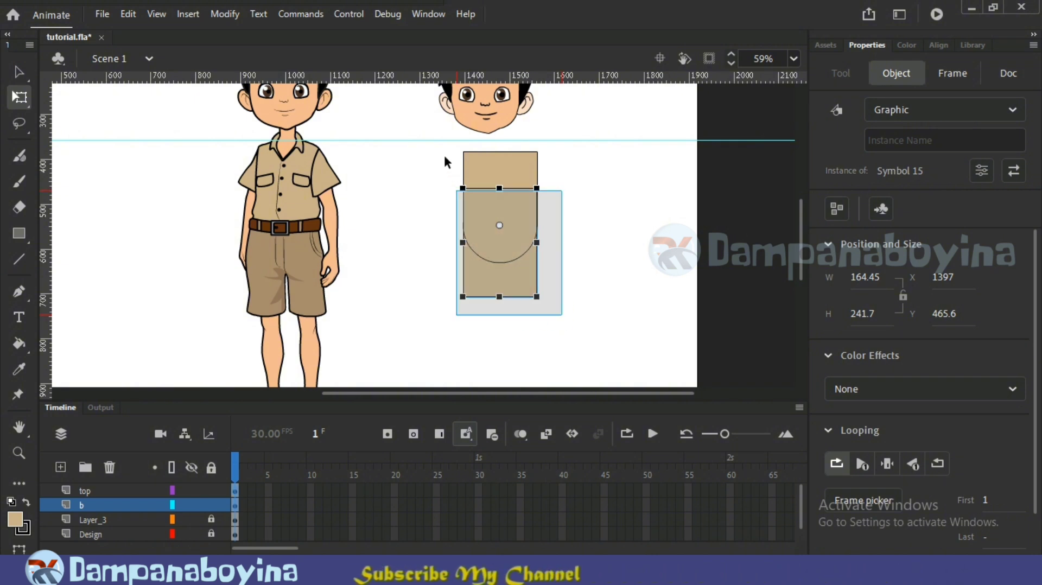
Step: Select both symbols on layers "top" and "b" and move them up until their upper edge meets the guide
drag(446, 161, 626, 246)
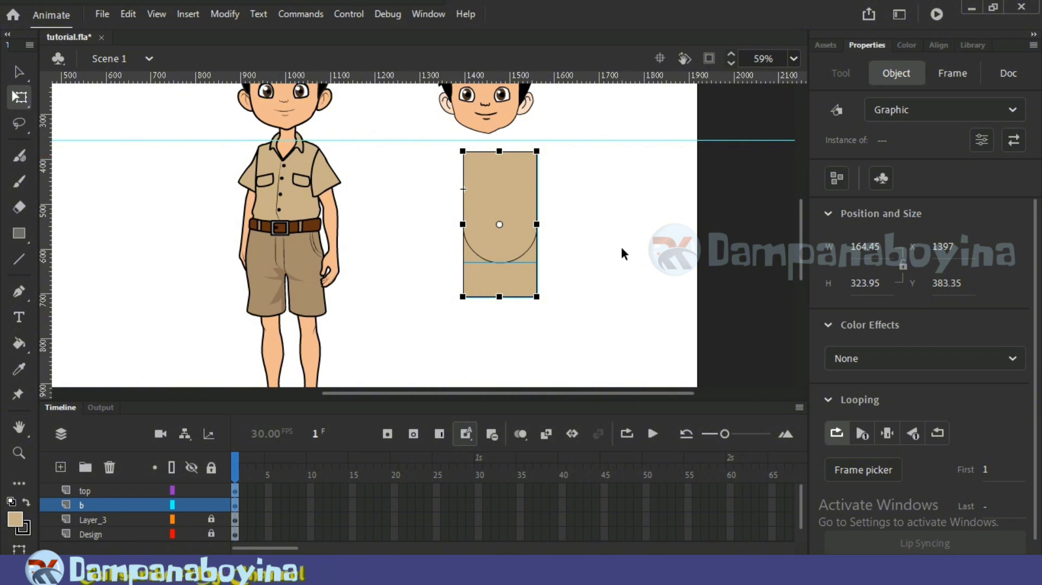
click(588, 335)
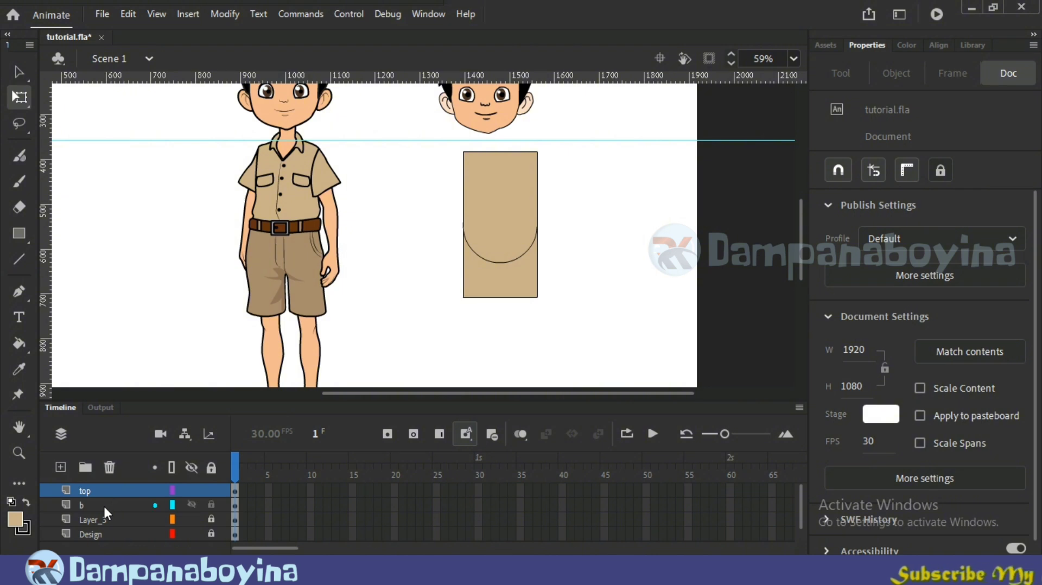
shift+click(100, 506)
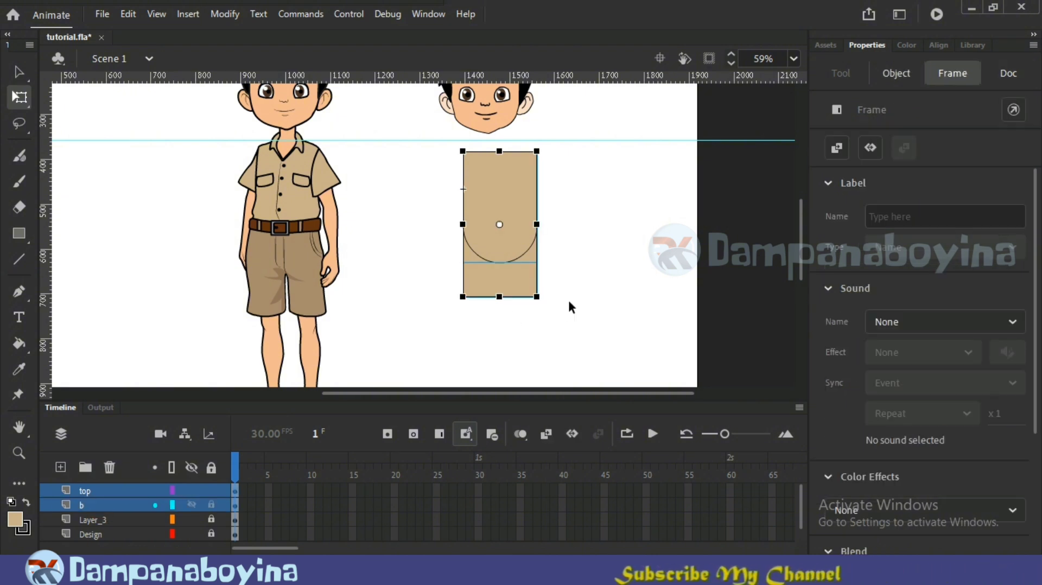
key(Up)
key(Up)
key(Up)
key(Up)
key(Up)
key(Up)
key(Up)
key(Up)
key(Up)
key(Up)
key(Up)
key(Up)
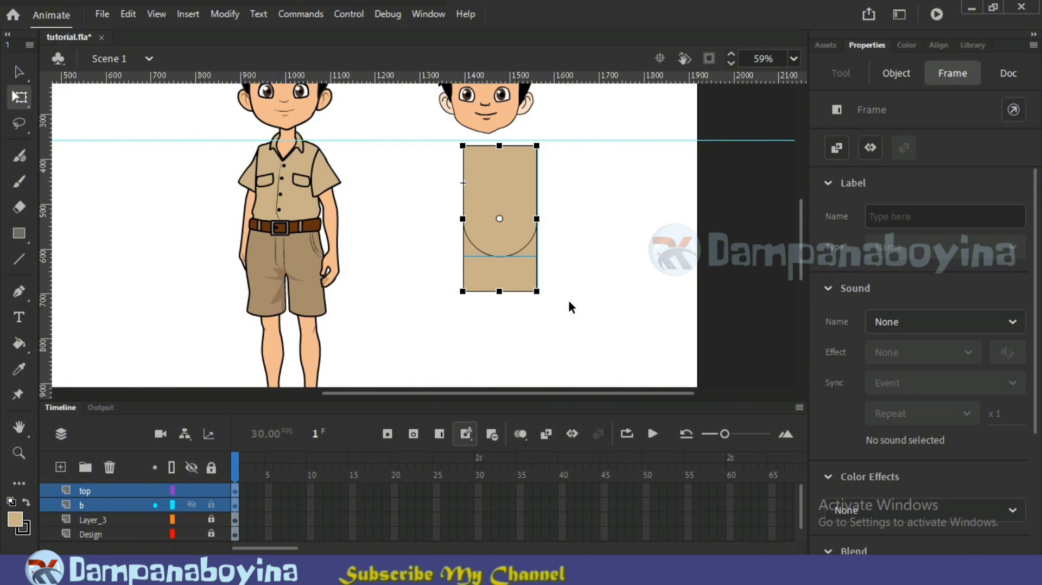
key(Up)
key(Up)
key(Up)
key(Up)
key(Up)
key(Up)
key(Up)
key(Up)
key(Up)
key(Up)
key(Up)
key(Up)
key(Up)
key(Up)
key(Up)
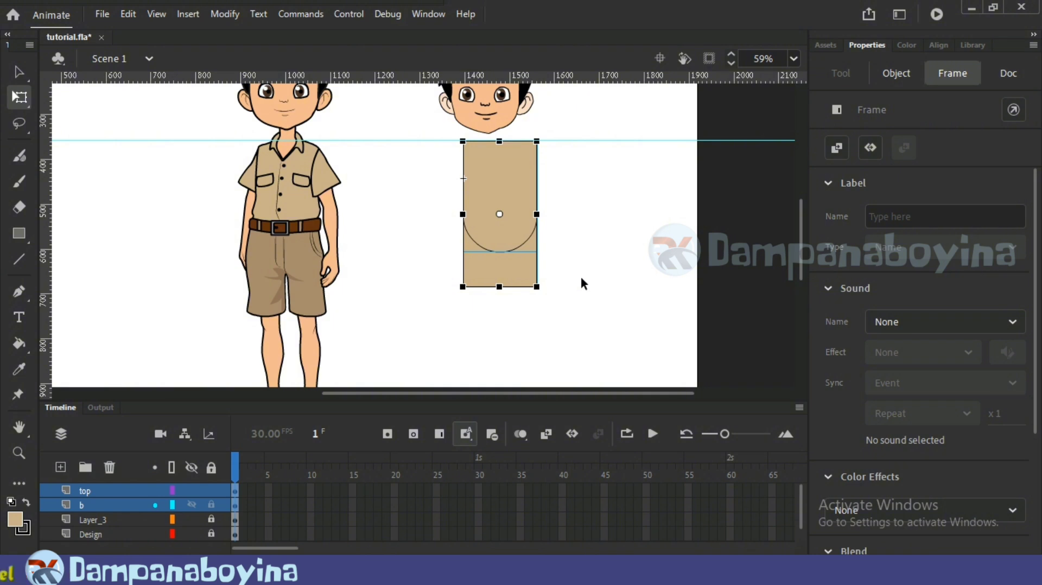
Step: Shift both symbols left to X 1376.6 so they sit beneath the separate head
key(Left)
key(Left)
key(Left)
key(Left)
key(Left)
key(Left)
key(Left)
key(Left)
key(Left)
key(Left)
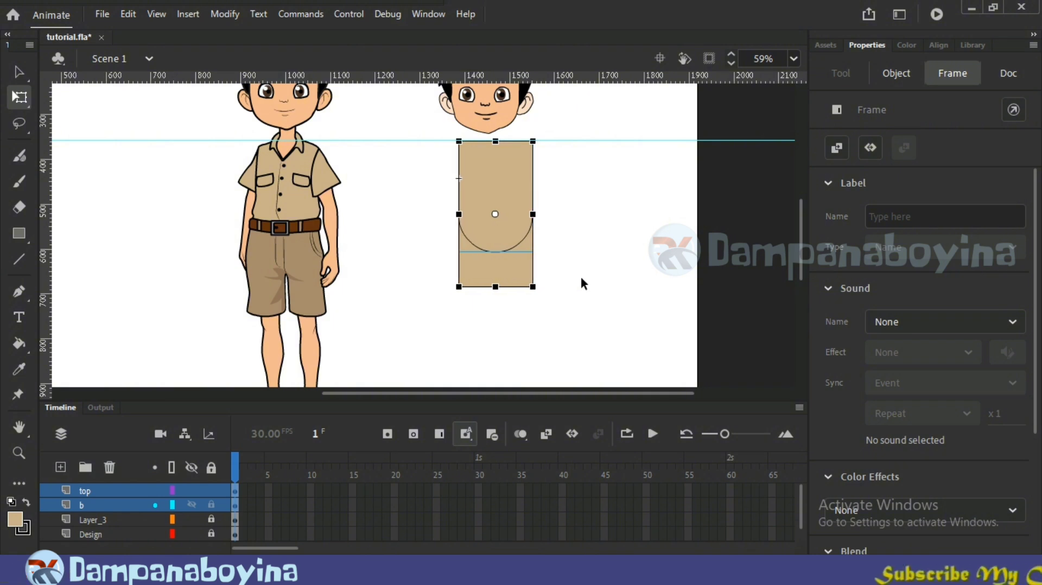
key(Left)
key(Left)
key(Left)
key(Left)
key(Left)
key(Left)
key(Left)
key(Left)
key(Left)
key(Left)
key(Left)
key(Left)
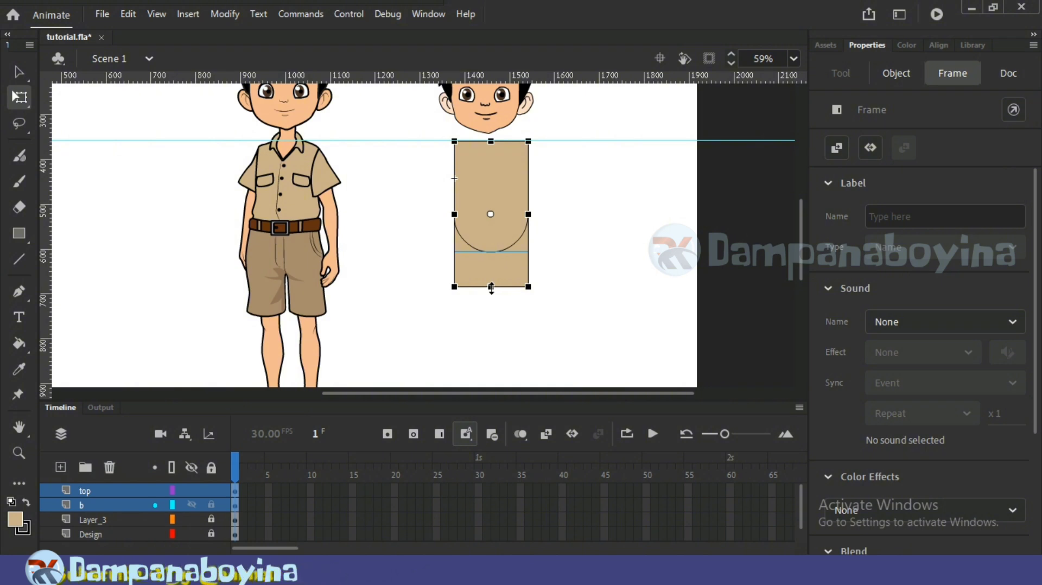
Step: Reduce the combined height of both symbols to 242.4 and move them back up to the guide
drag(490, 278, 491, 270)
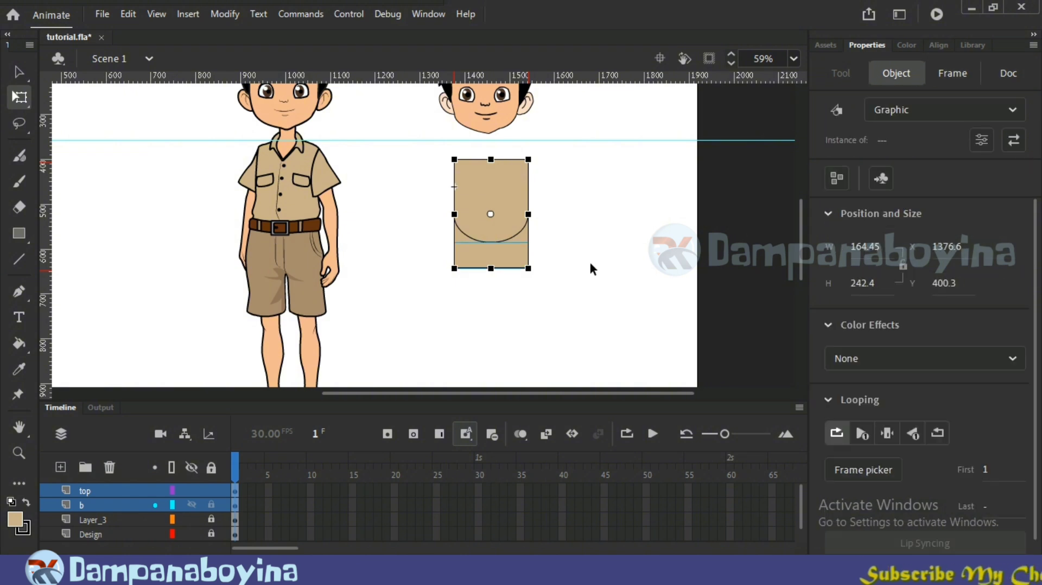
key(Up)
key(Up)
key(Up)
key(Up)
key(Up)
key(Up)
key(Up)
key(Up)
key(Up)
key(Up)
key(Up)
key(Up)
key(Up)
key(Up)
key(Up)
key(Up)
key(Up)
key(Up)
key(Up)
key(Up)
key(Up)
key(Up)
key(Up)
key(Up)
key(Up)
key(Up)
key(Up)
key(Up)
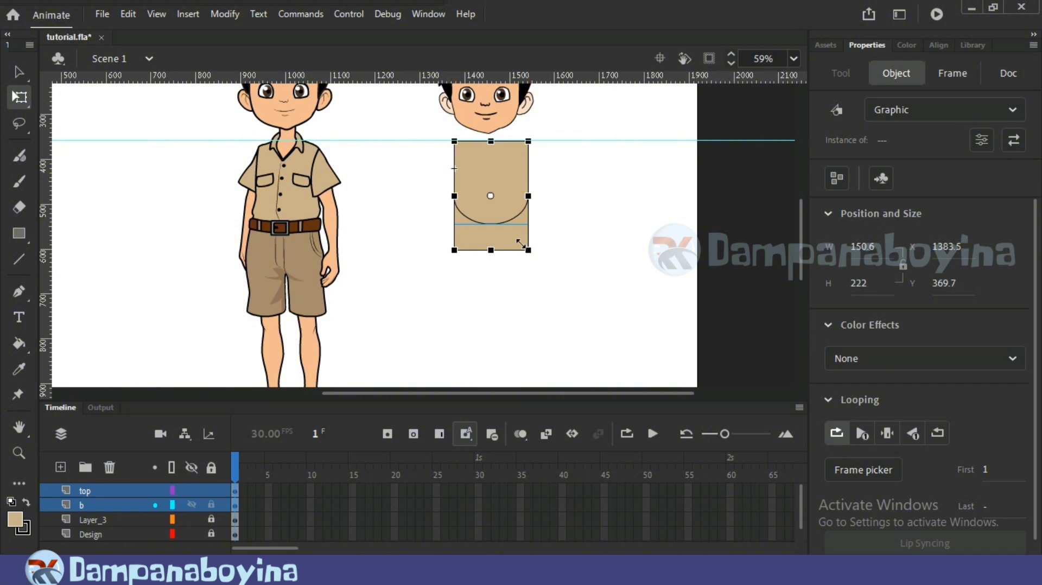
Step: Scale both symbols down to 143.7 by 211.75 and place them against the guide at X 1385.25, Y 359.5
drag(520, 243, 522, 243)
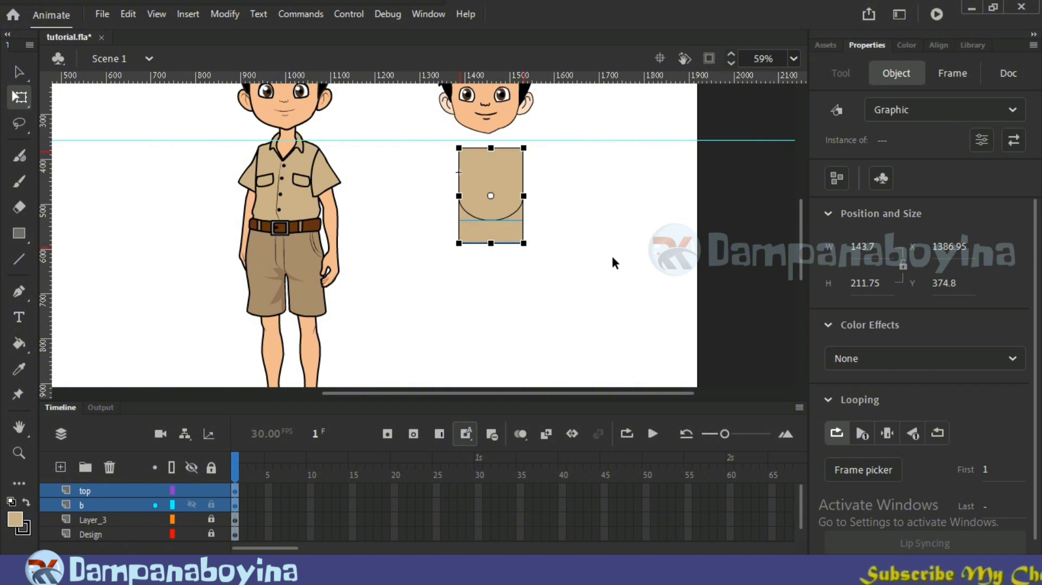
key(shift+Up)
key(shift+Up)
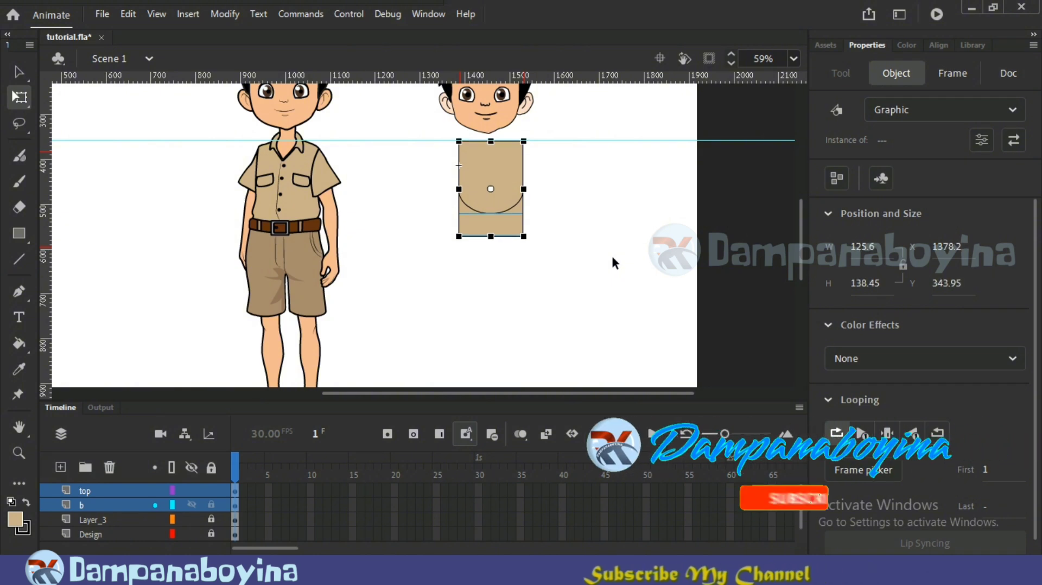
key(Left)
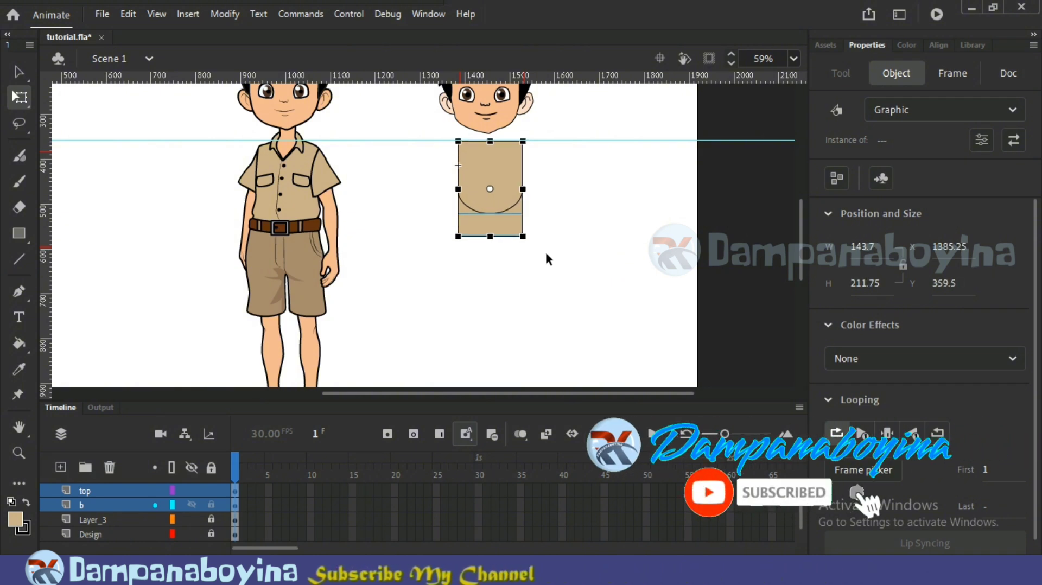
click(475, 288)
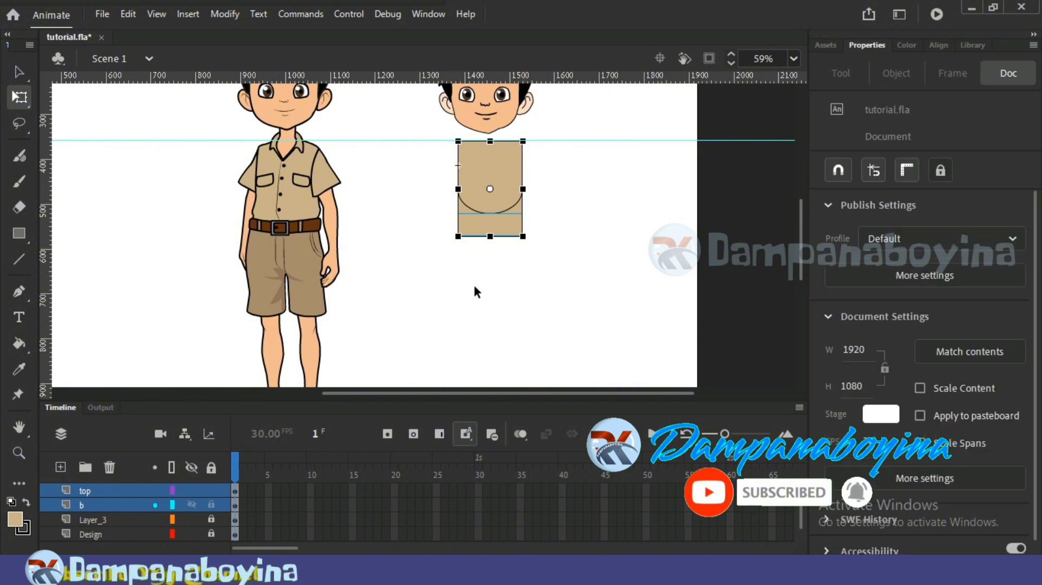
Step: Return to the main scene after opening the symbol on layer "b" and remove the guide at collar level
click(133, 502)
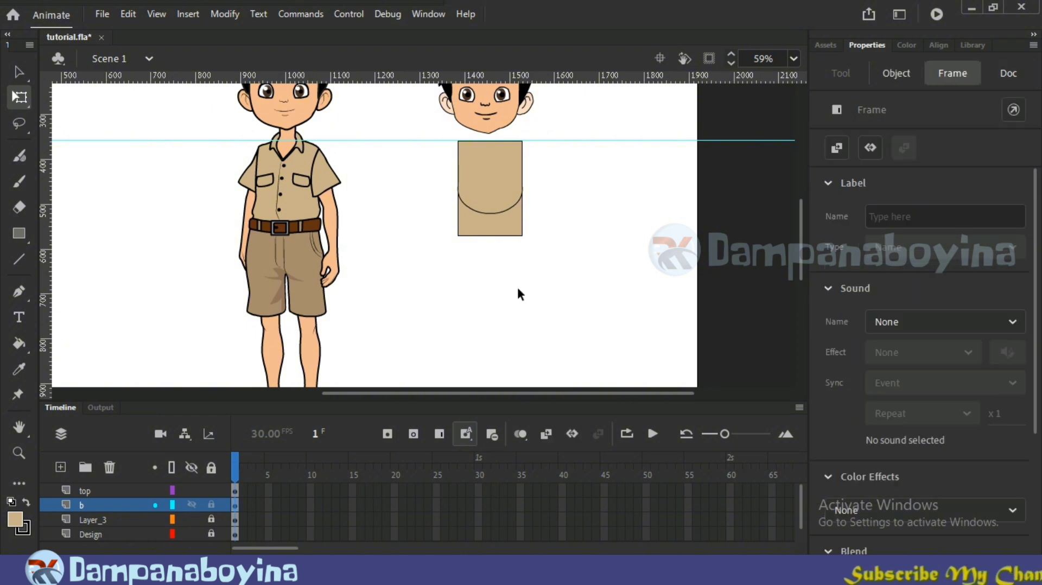
click(498, 234)
double_click(506, 222)
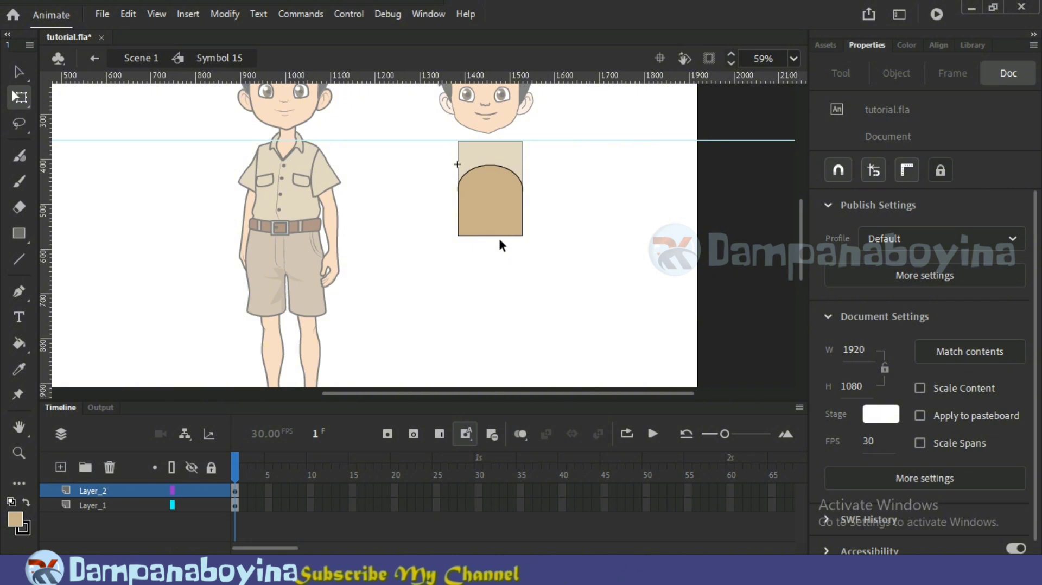
double_click(615, 139)
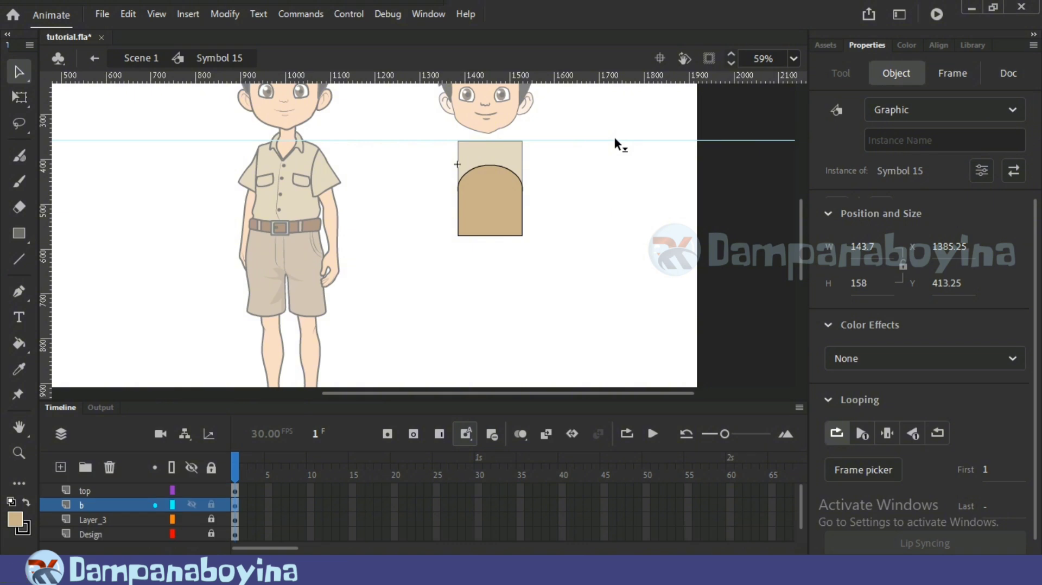
drag(614, 140, 615, 216)
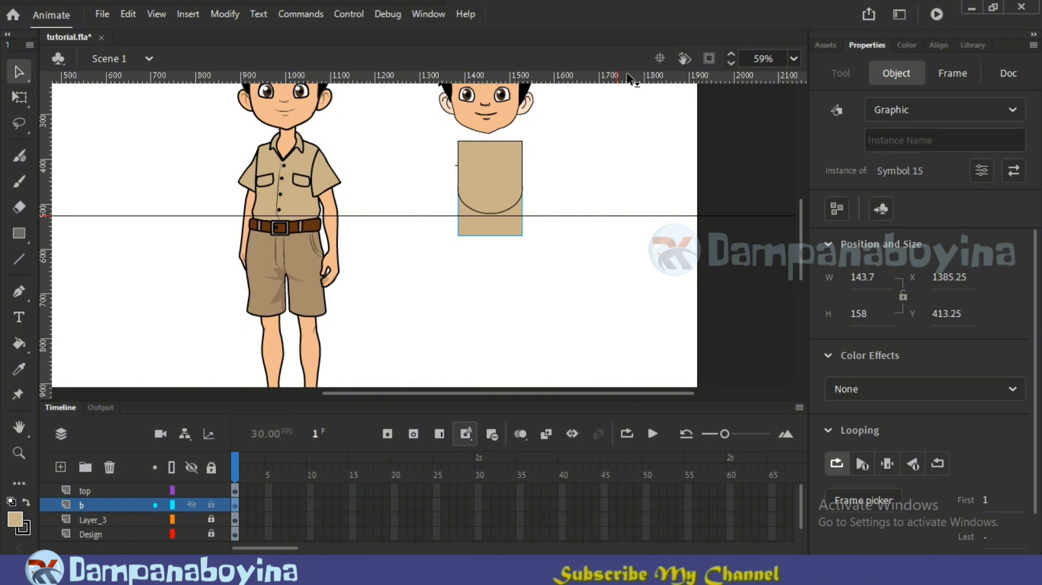
Step: Open the symbol on layer "b" for editing and place a horizontal guide at the lower edge of the boy's belt
double_click(507, 225)
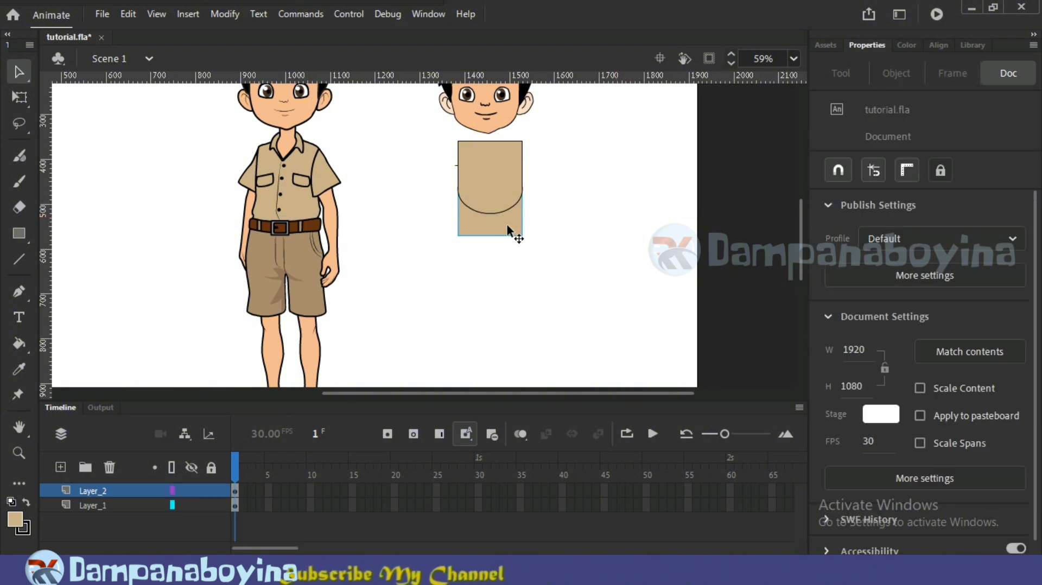
double_click(507, 224)
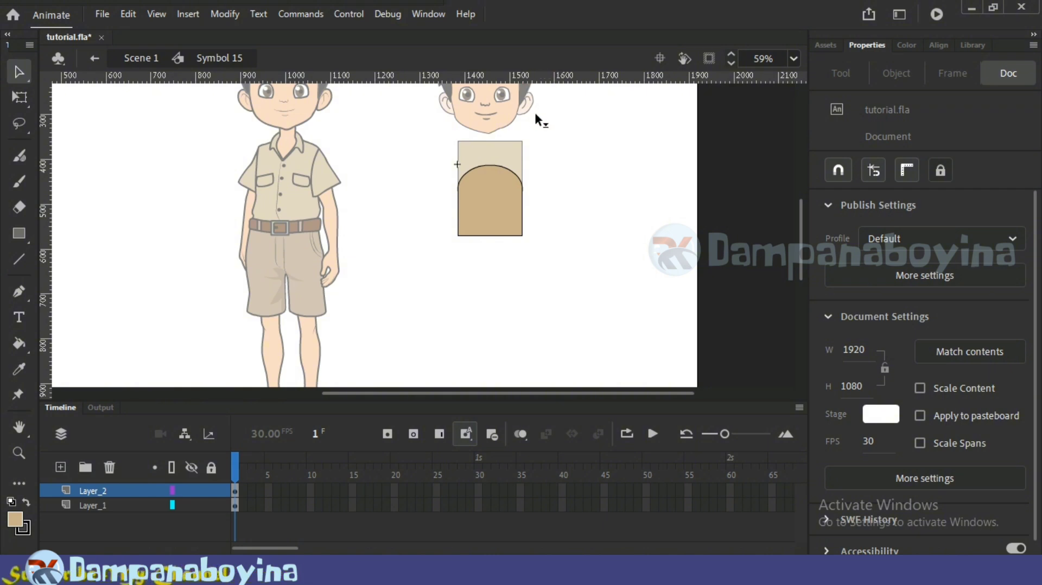
drag(533, 218, 535, 232)
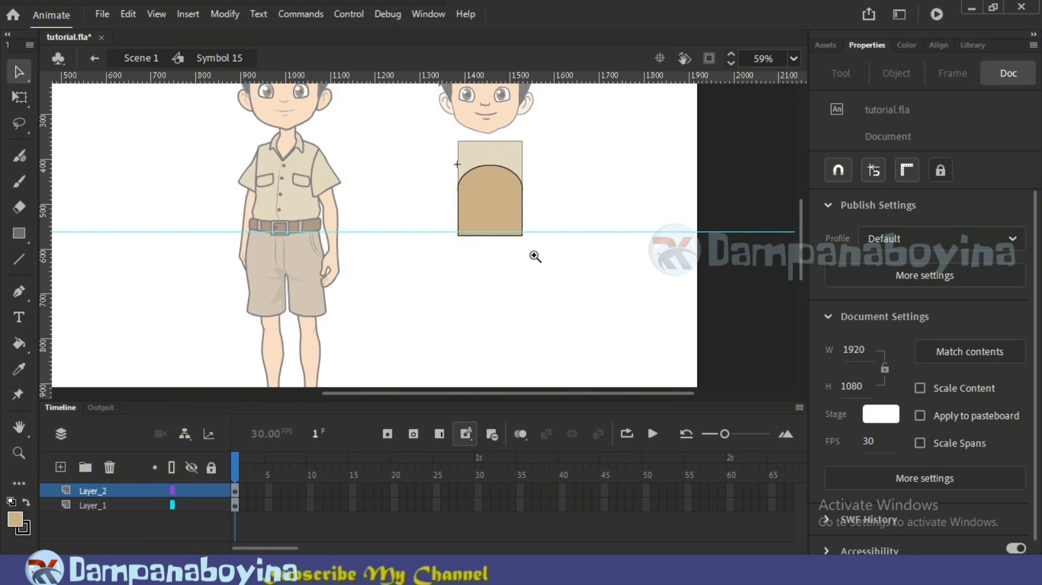
Step: Shorten the rectangle on Layer_2 so that its lower edge meets the guide at the boy's belt
drag(444, 222, 532, 254)
click(80, 505)
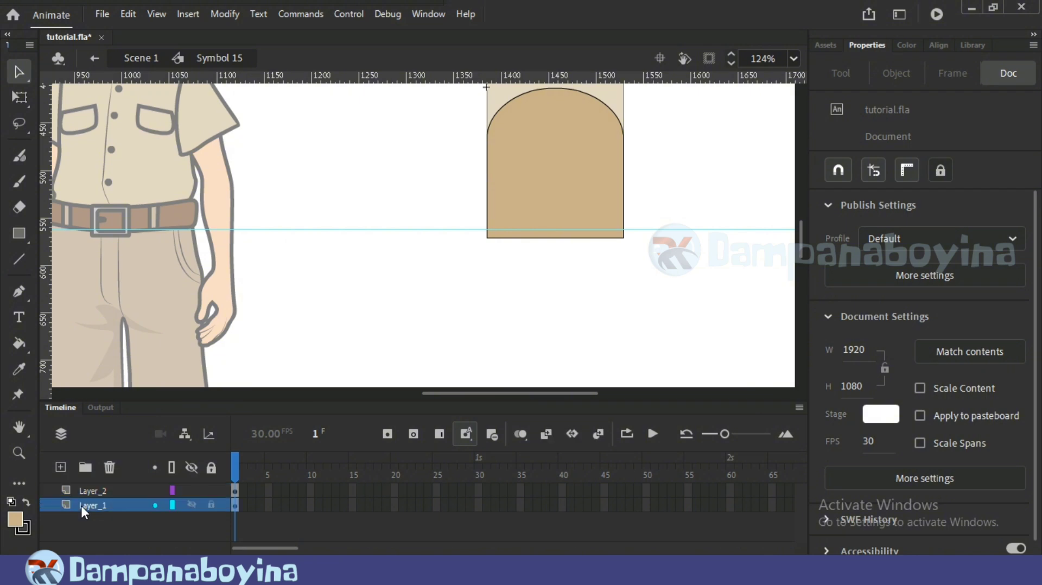
click(80, 505)
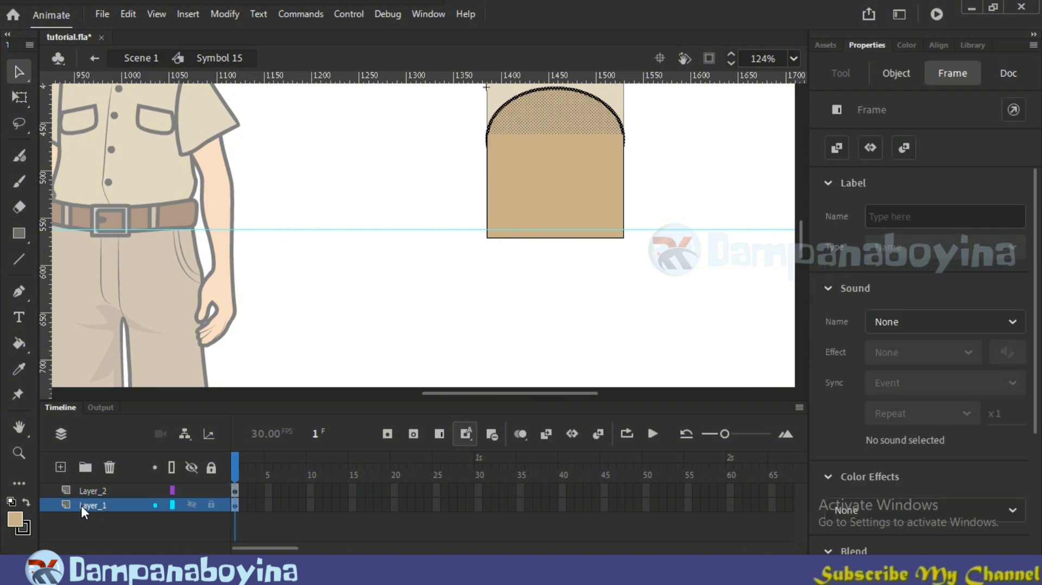
click(83, 491)
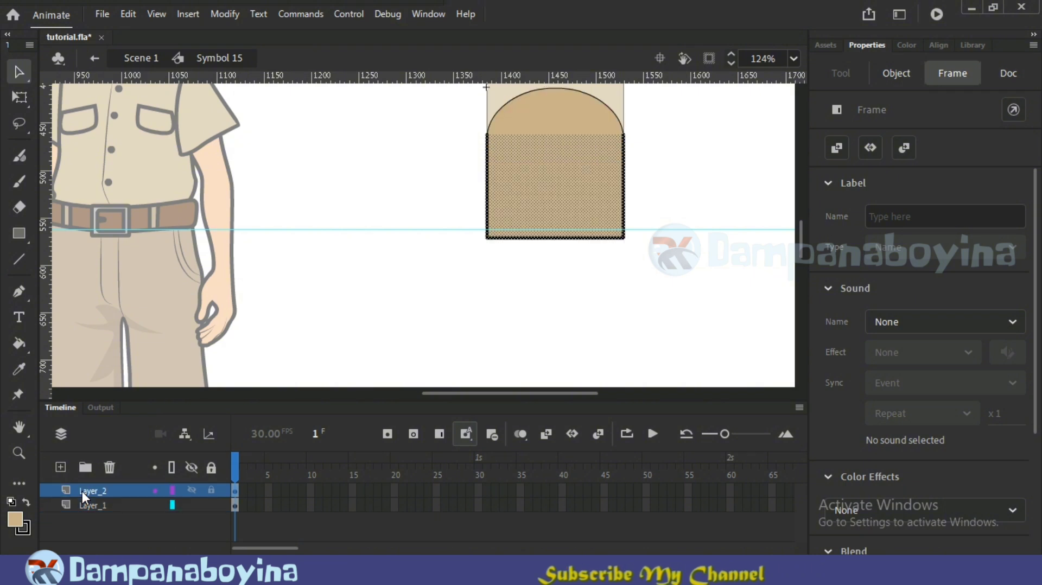
click(19, 97)
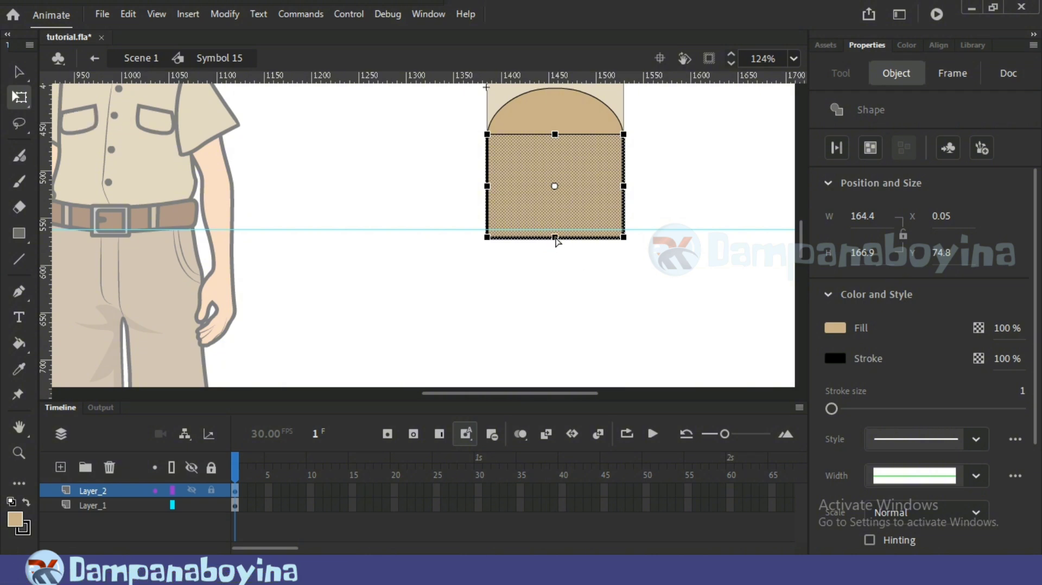
drag(556, 236, 556, 232)
click(557, 261)
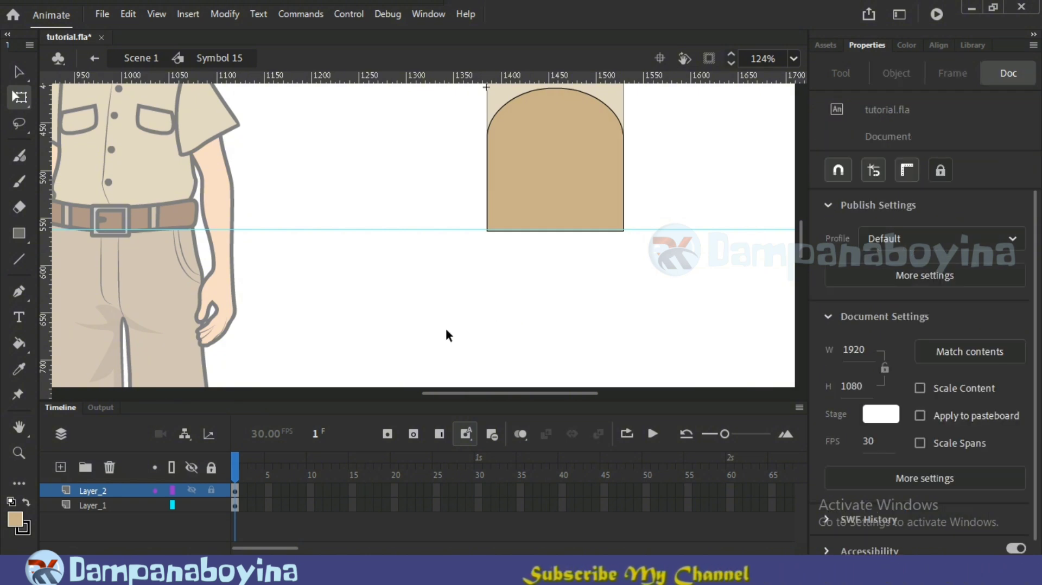
Step: Lower the guide to the boy's hand level and draw a torso-wide rectangle on new Layer_3 from the belt down to it
drag(375, 298, 375, 304)
key(r)
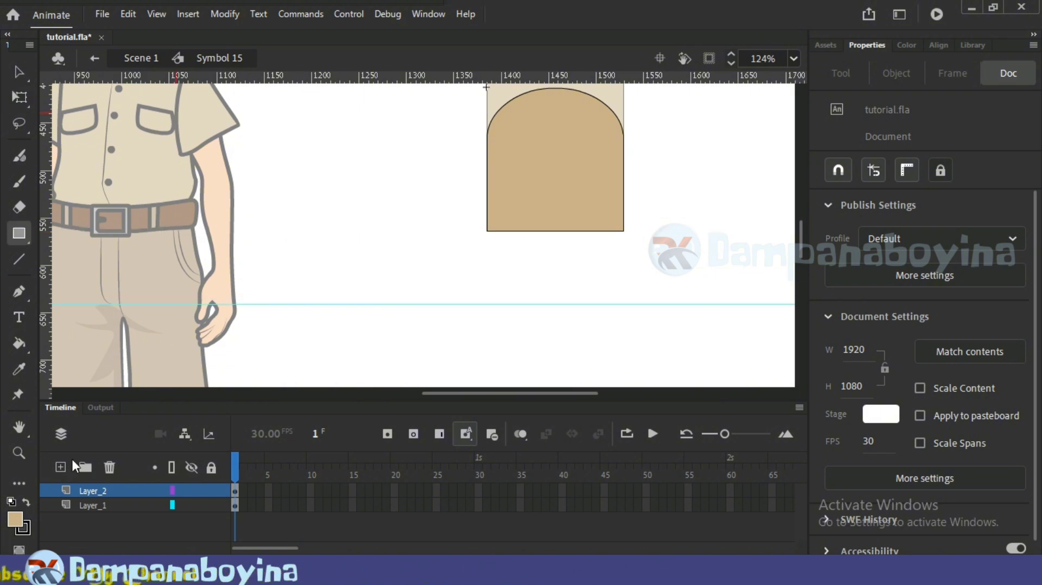
key(v)
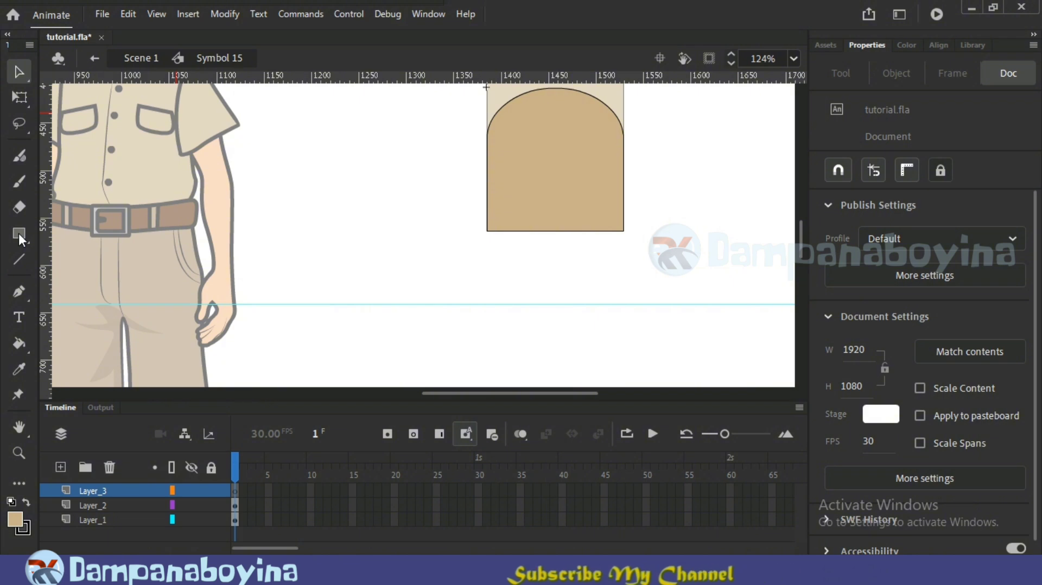
click(19, 233)
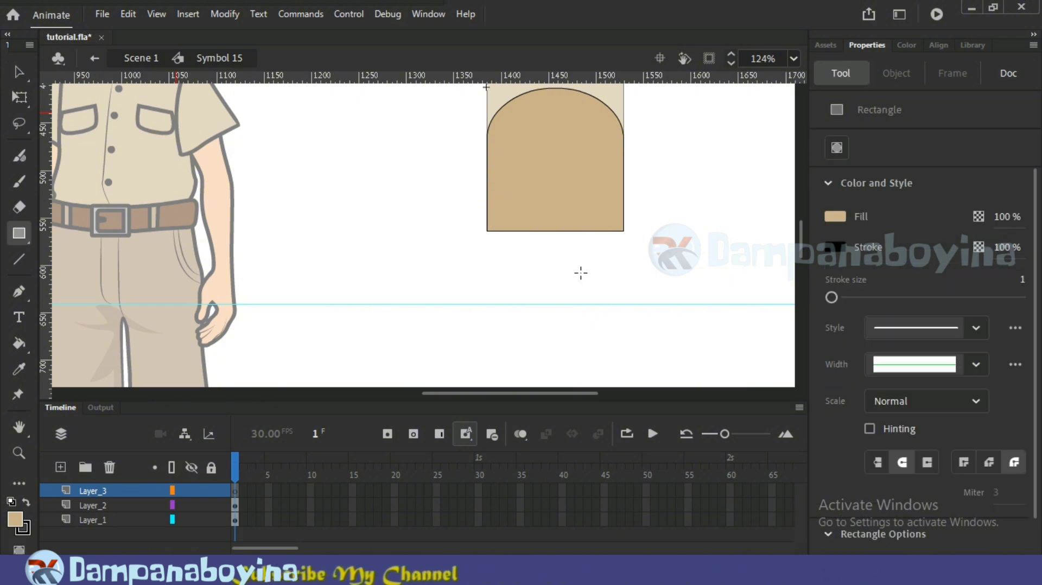
drag(487, 214, 620, 283)
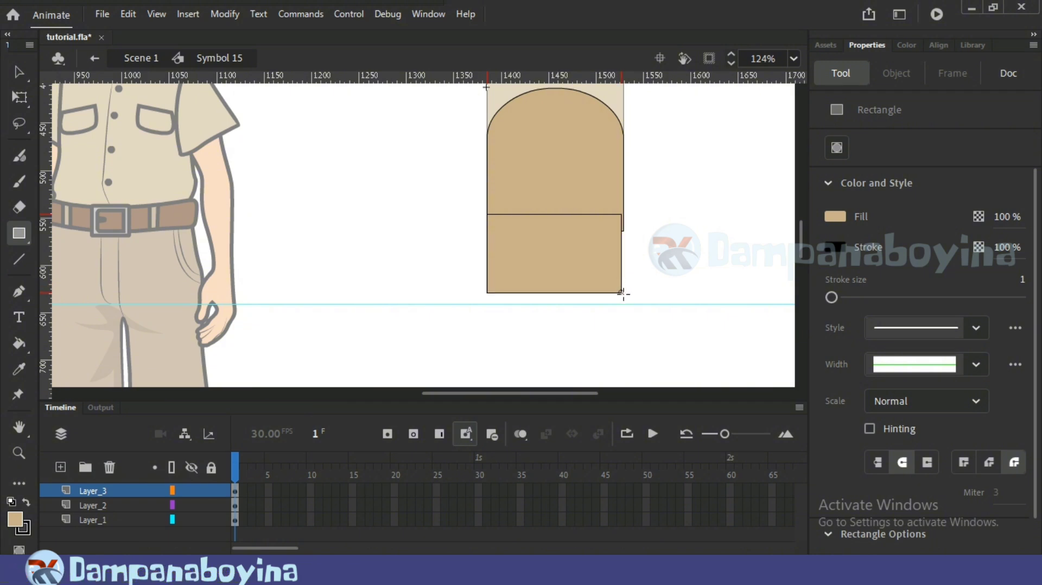
drag(622, 293, 623, 303)
Step: Remove the horizontal guide from the stage and hide the rulers
key(v)
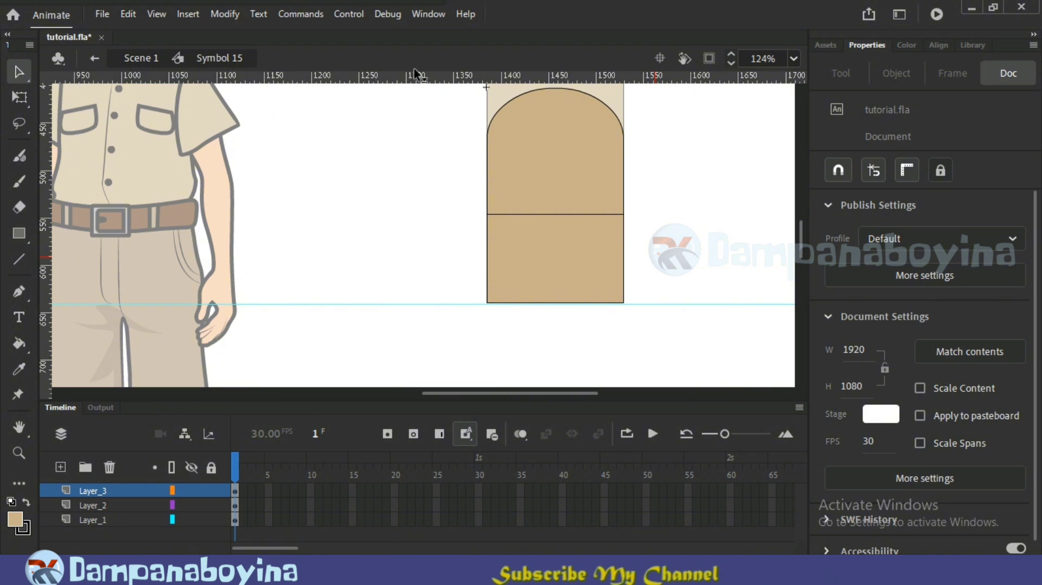
drag(379, 304, 401, 219)
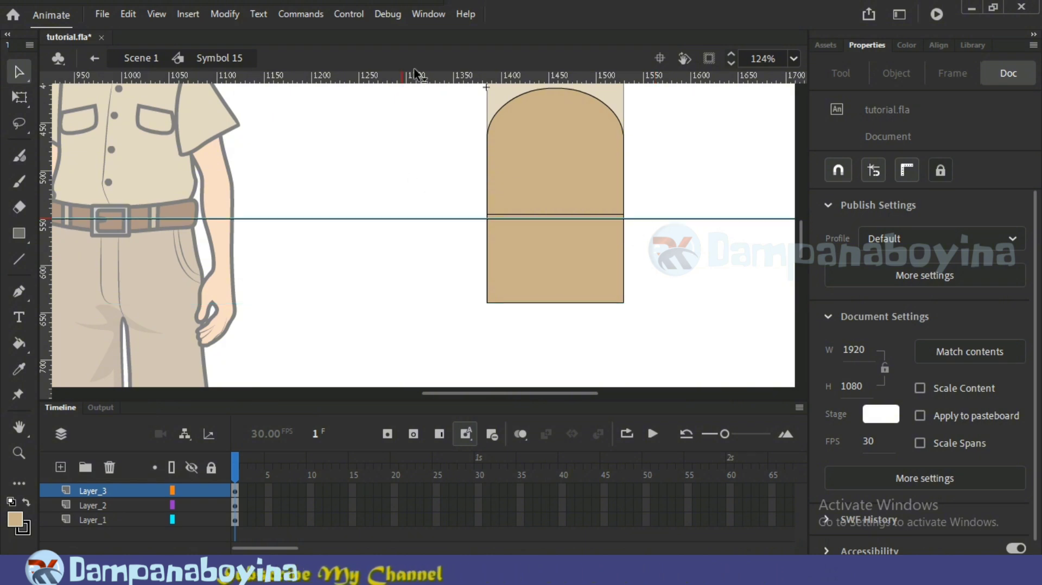
drag(414, 69, 415, 70)
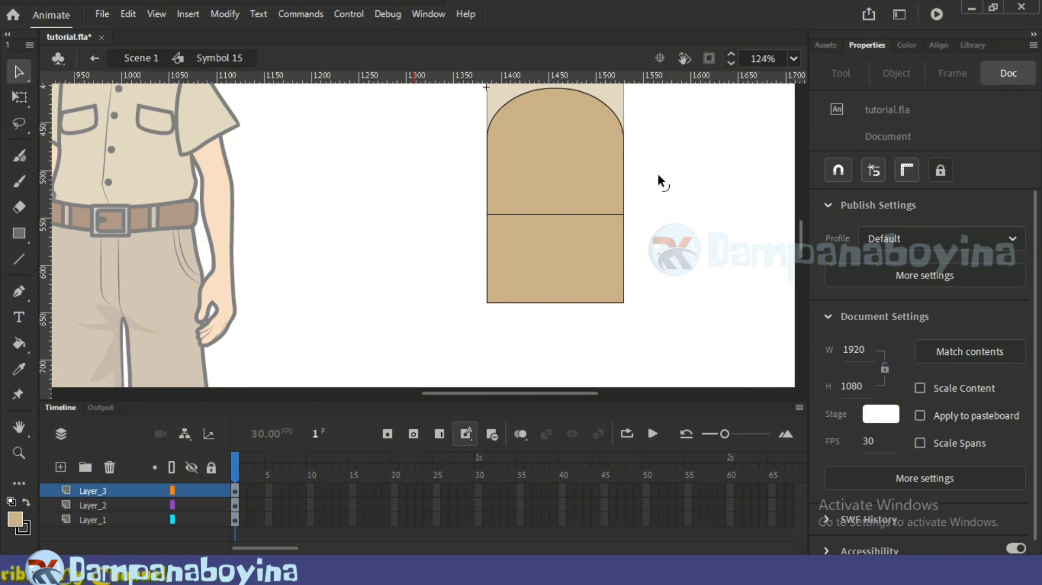
key(ctrl+alt+shift+r)
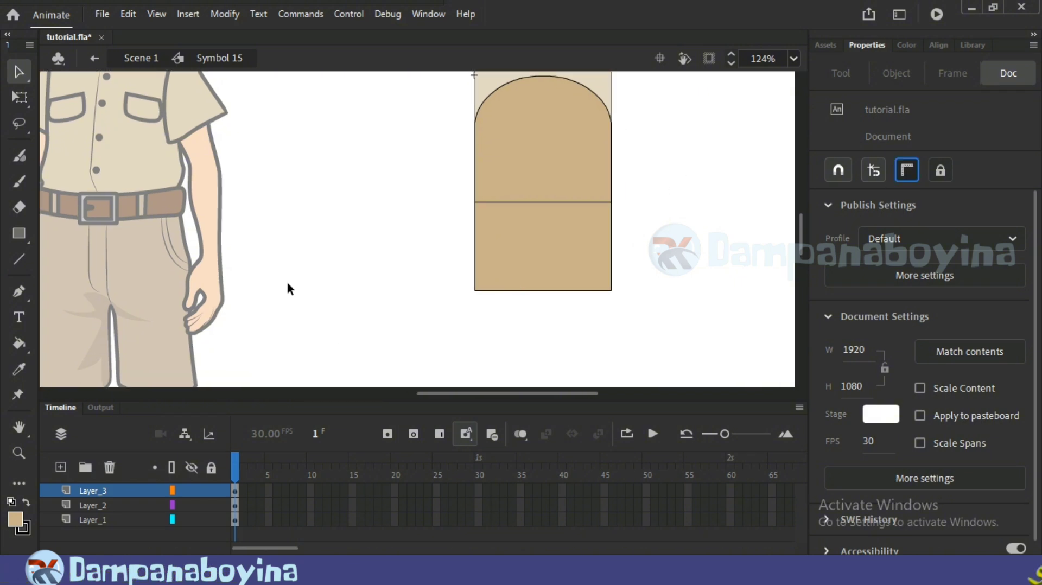
Step: Sample the colour of the boy's shorts and fill the new lower rectangle with it
key(i)
click(148, 264)
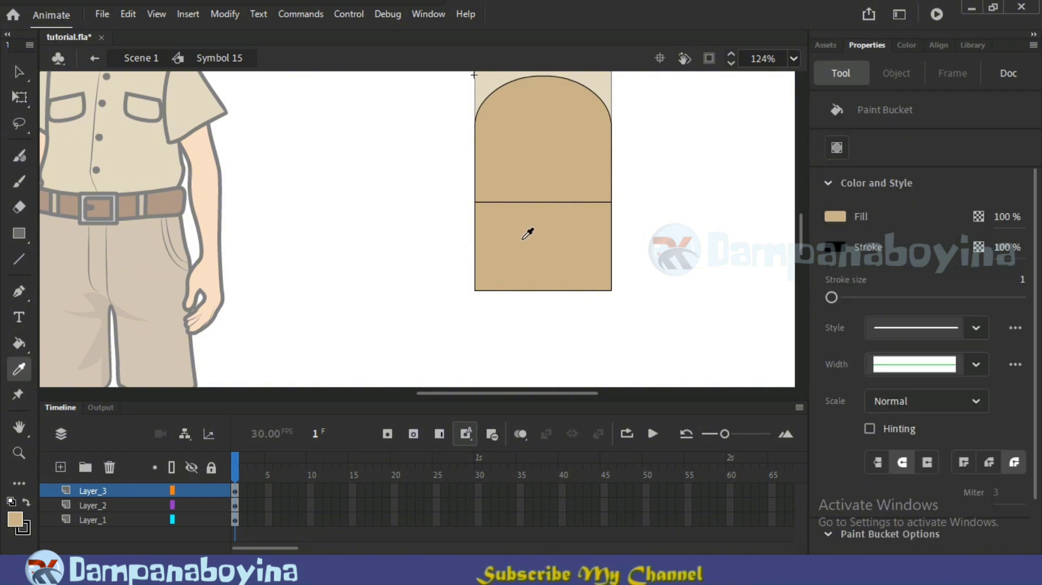
click(529, 241)
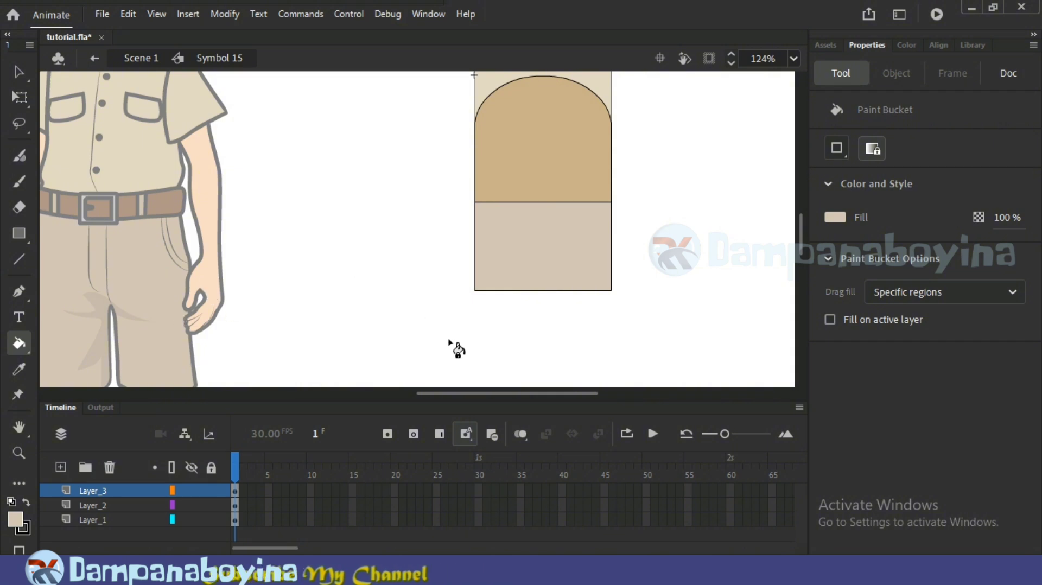
Step: Bend the lower edge of the shorts-coloured rectangle slightly downward into a curve and return to the main scene
key(v)
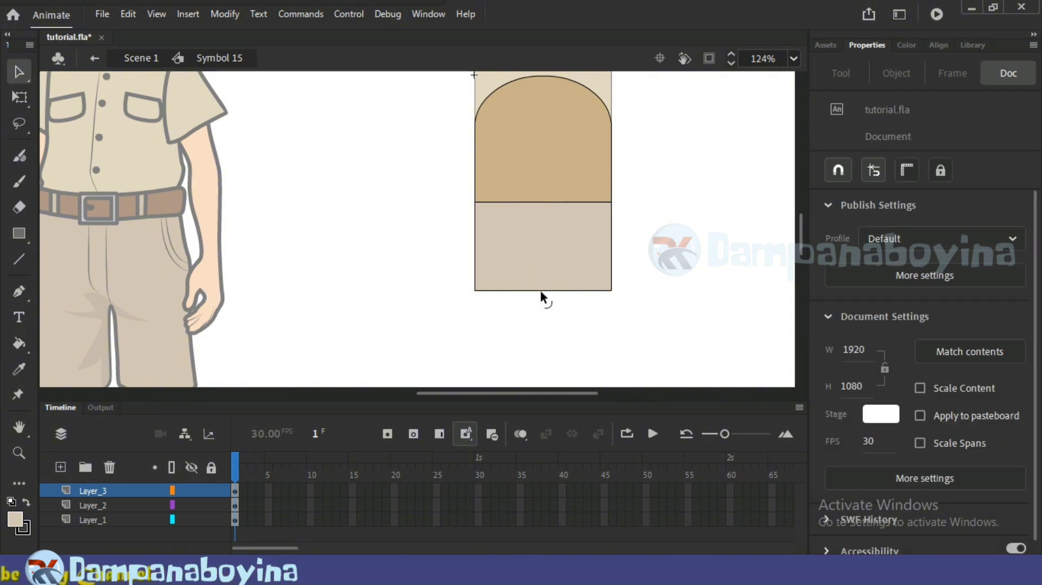
drag(540, 292, 542, 300)
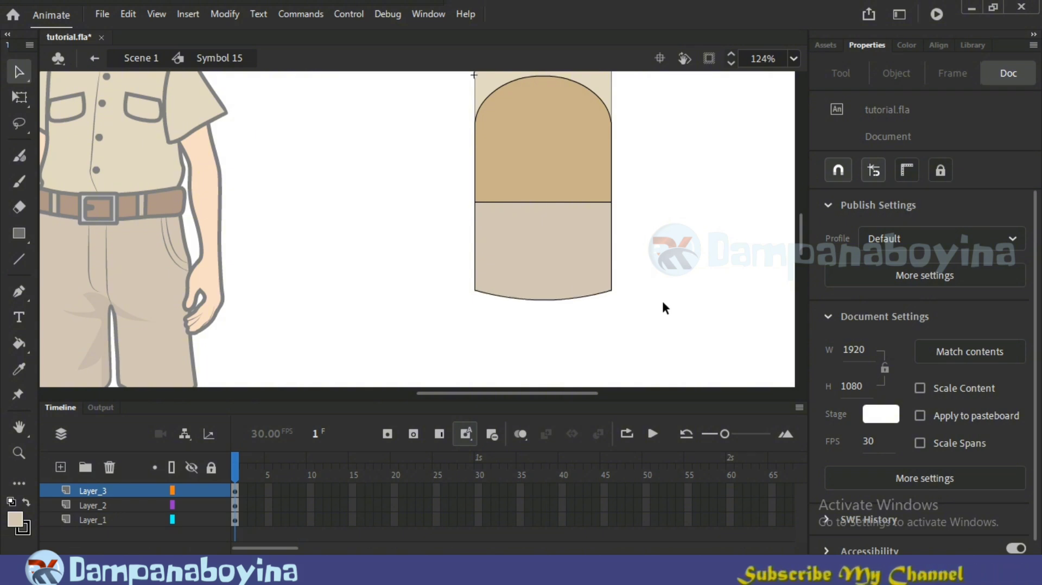
key(ctrl+minus)
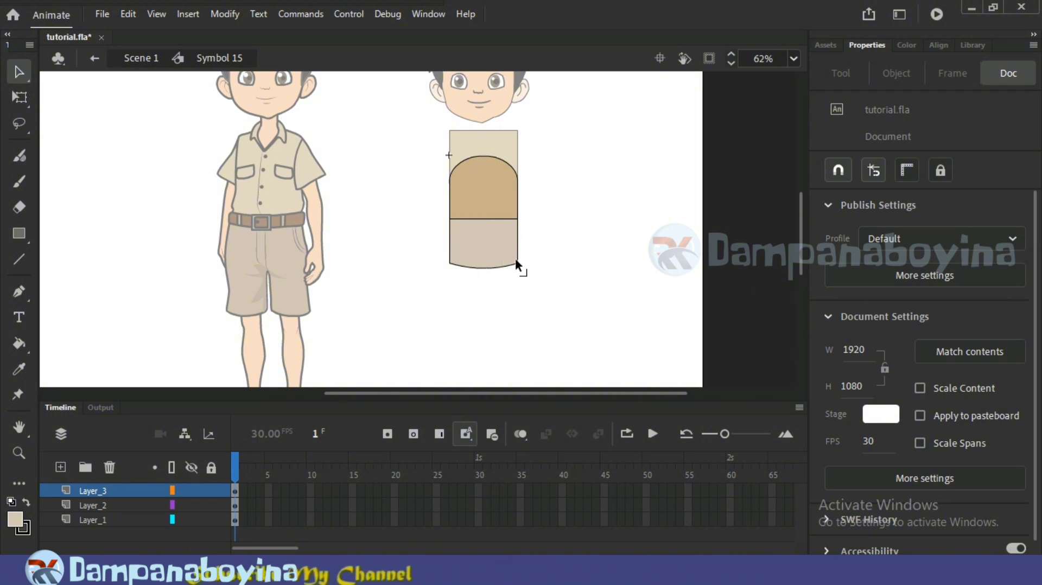
double_click(559, 293)
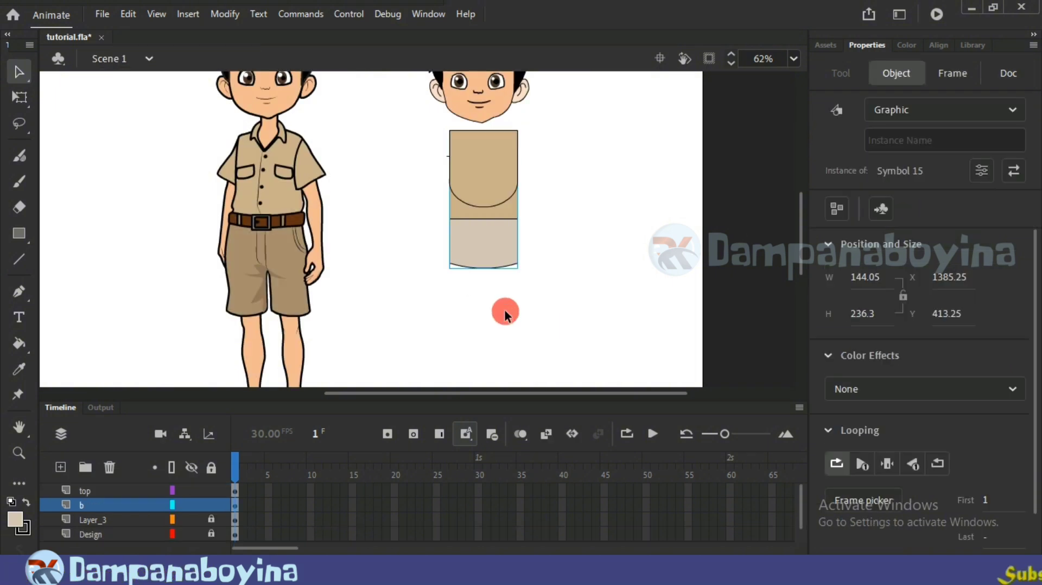
click(229, 384)
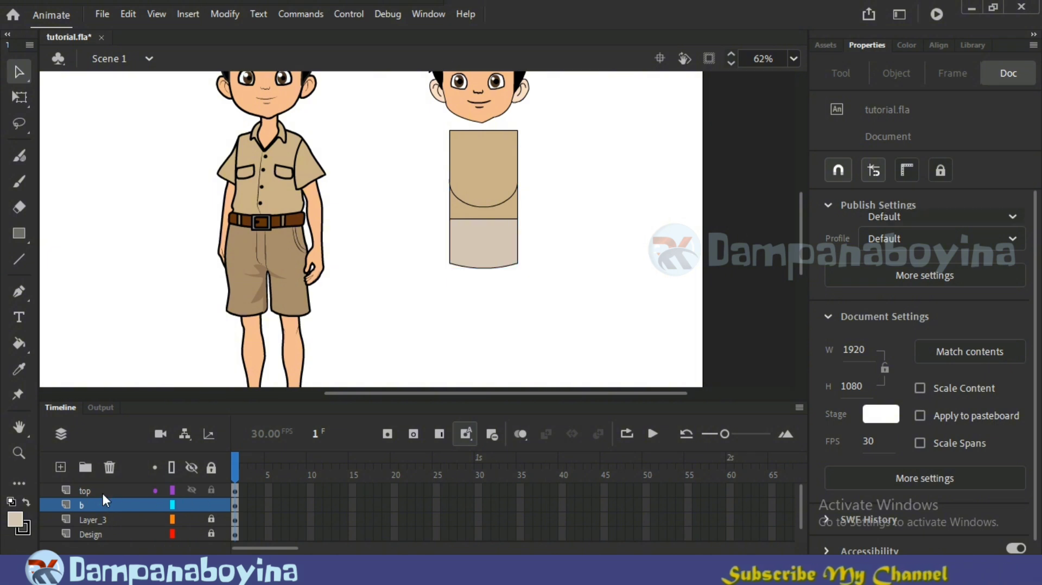
Step: Try rotating the symbol on layer "top" and the symbol on layer "b" about their joint, undoing each rotation
click(102, 493)
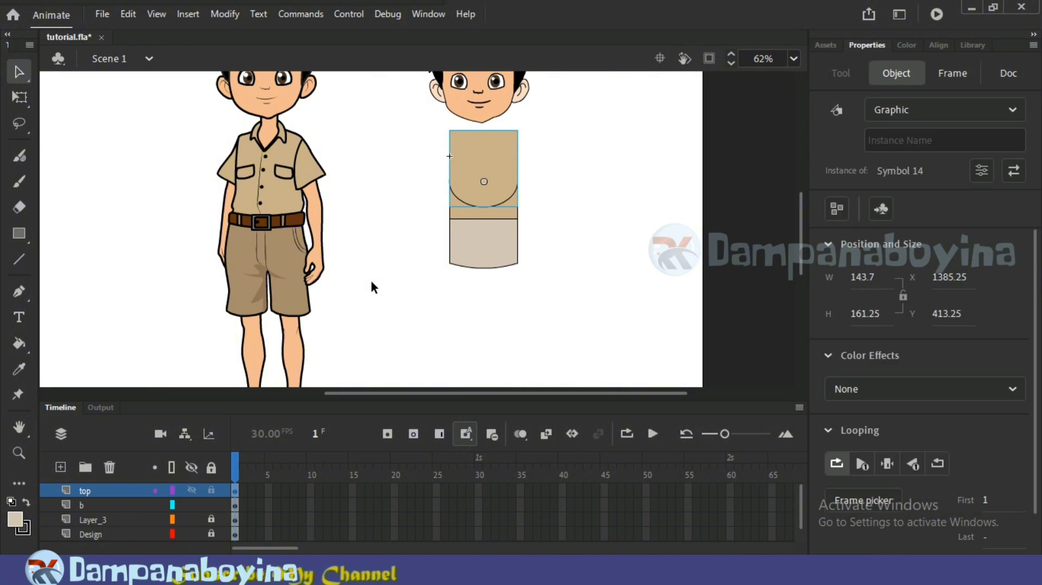
key(q)
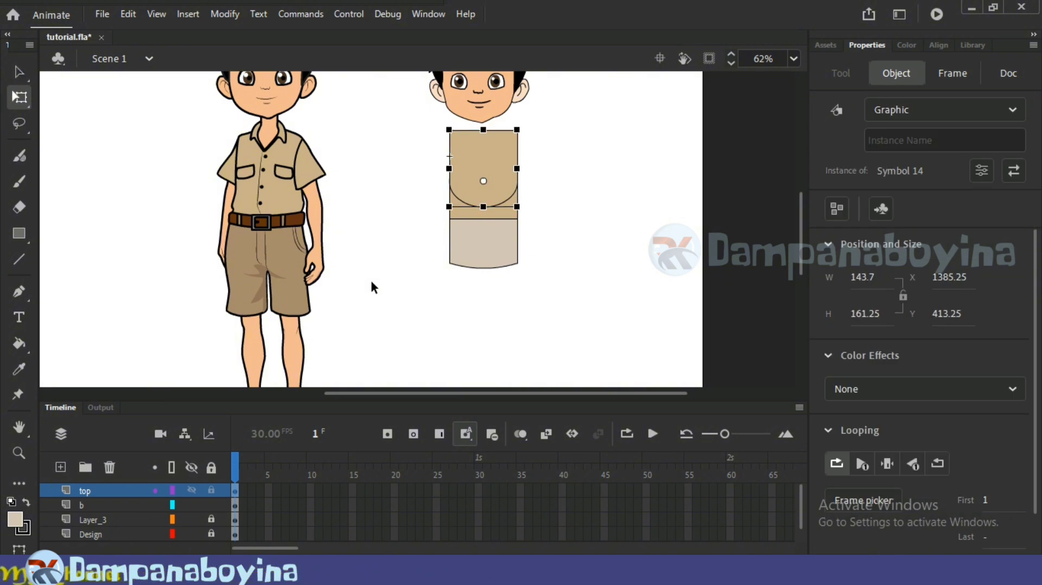
drag(526, 126, 547, 94)
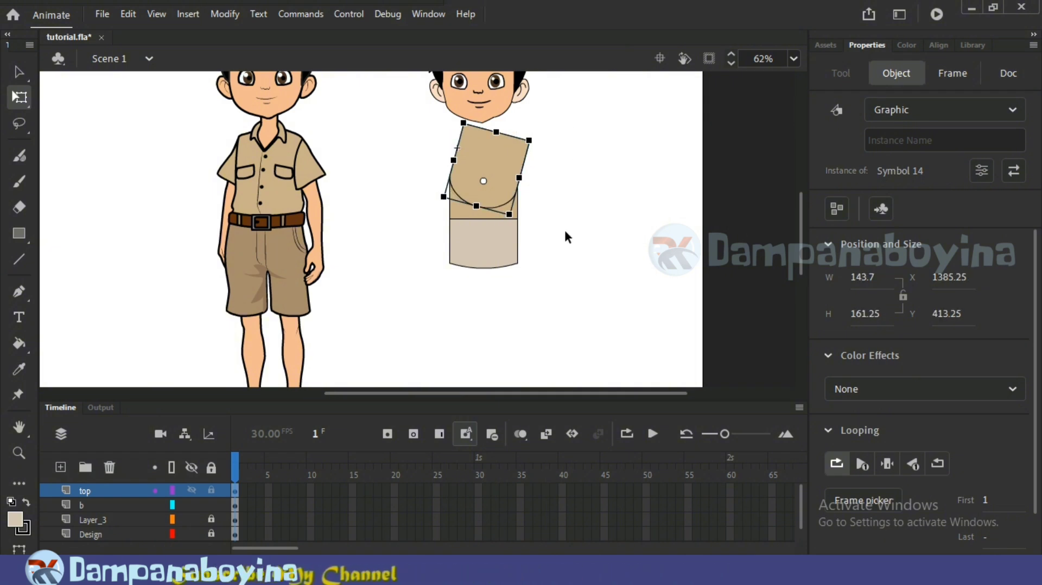
key(ctrl+z)
key(ctrl+z)
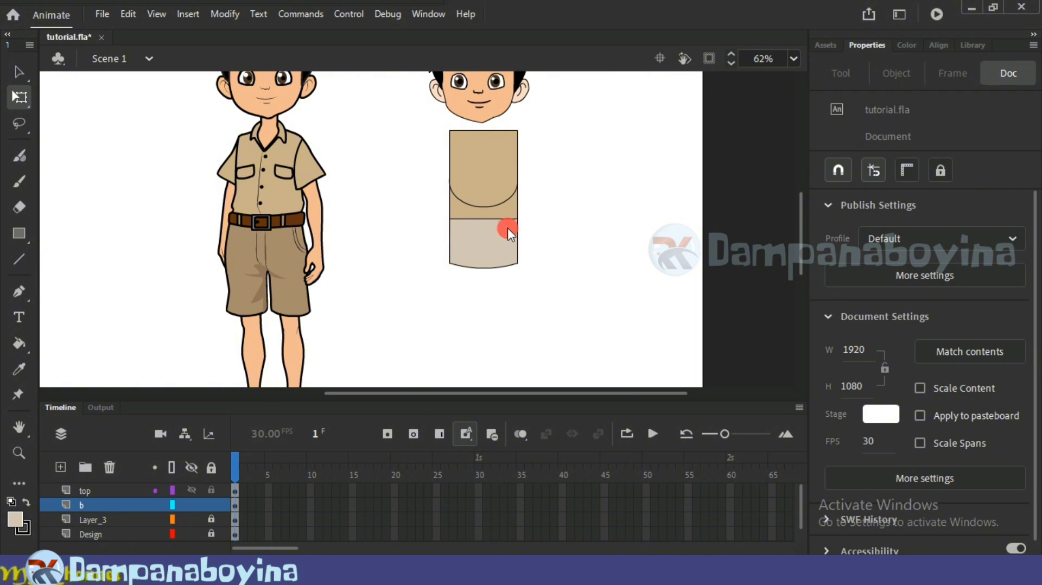
drag(526, 267, 514, 281)
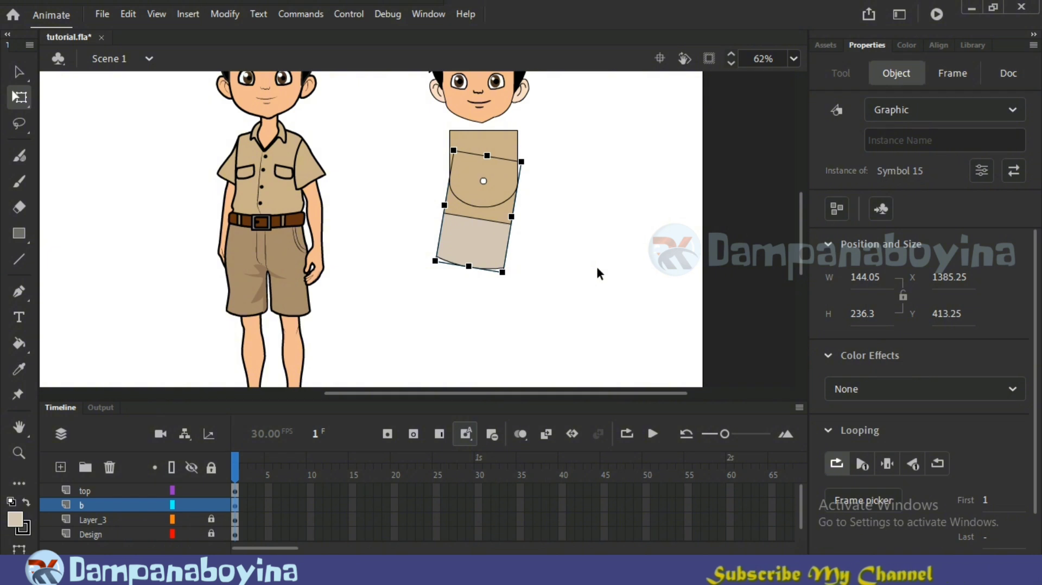
key(ctrl+z)
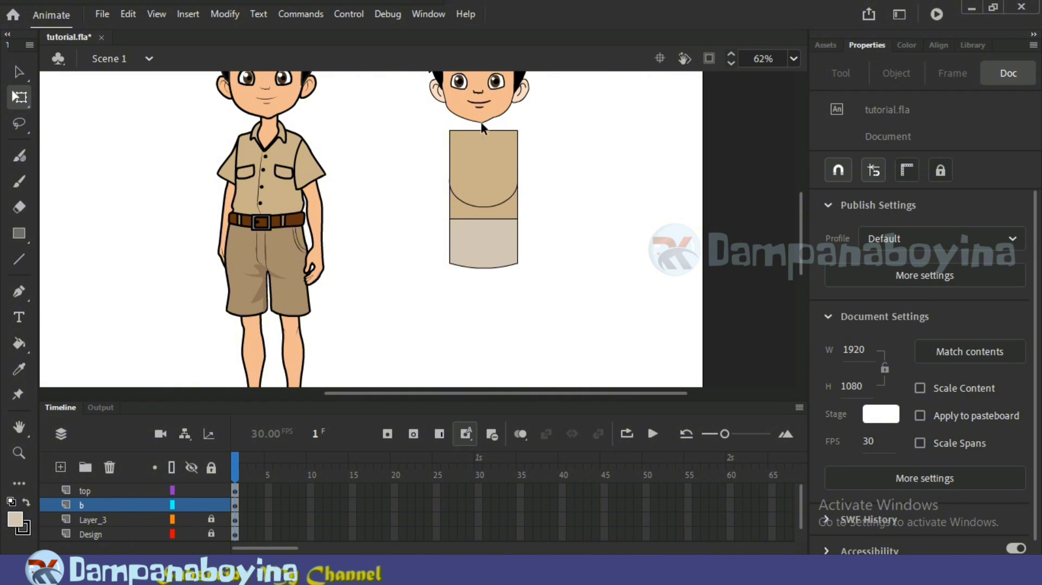
Step: Open the symbol on layer "top" and draw an oval about 61 by 34 at the centre of its upper edge on new Layer_3
click(82, 490)
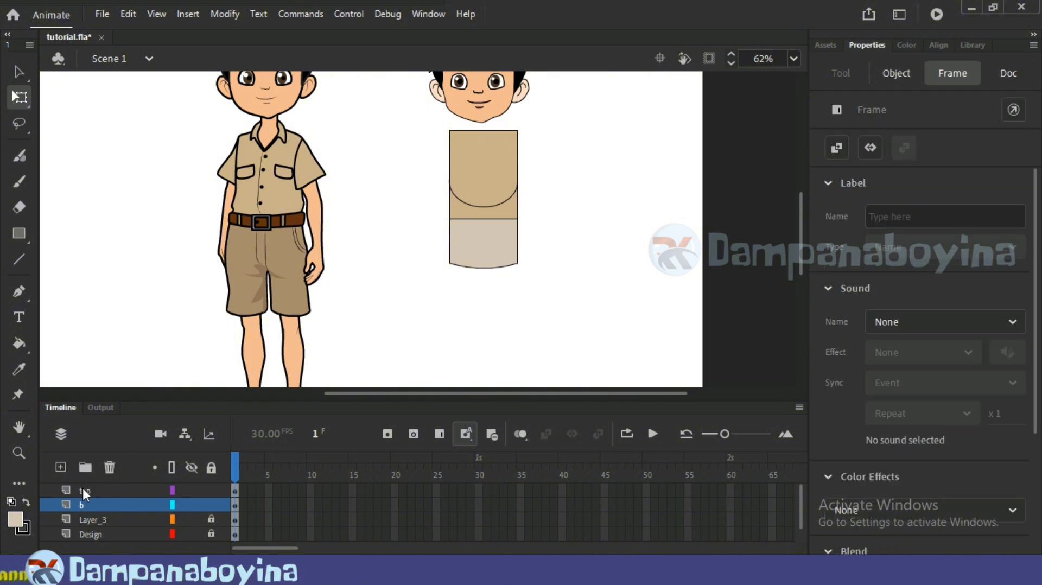
double_click(477, 148)
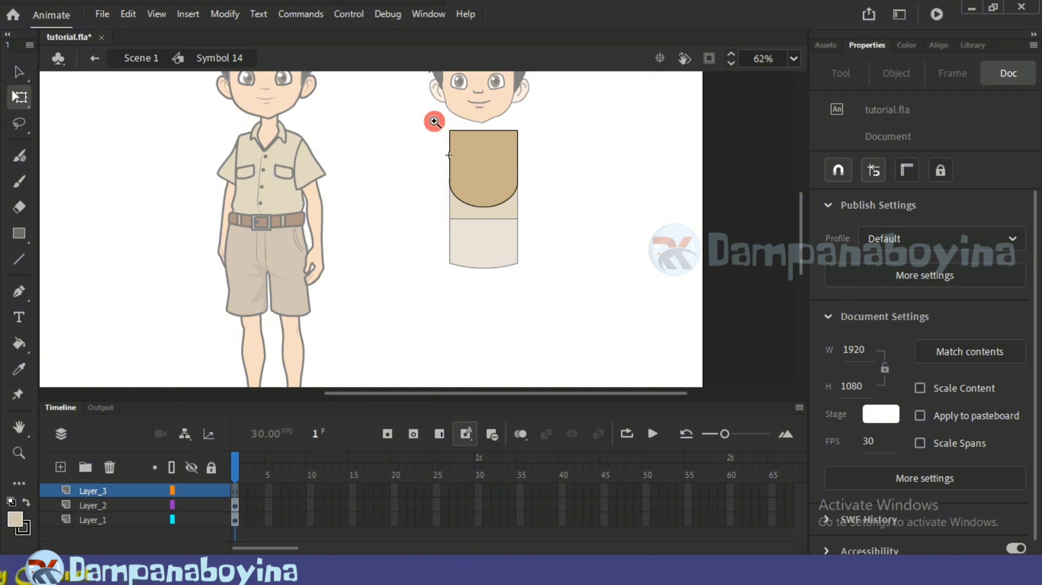
drag(434, 121, 608, 175)
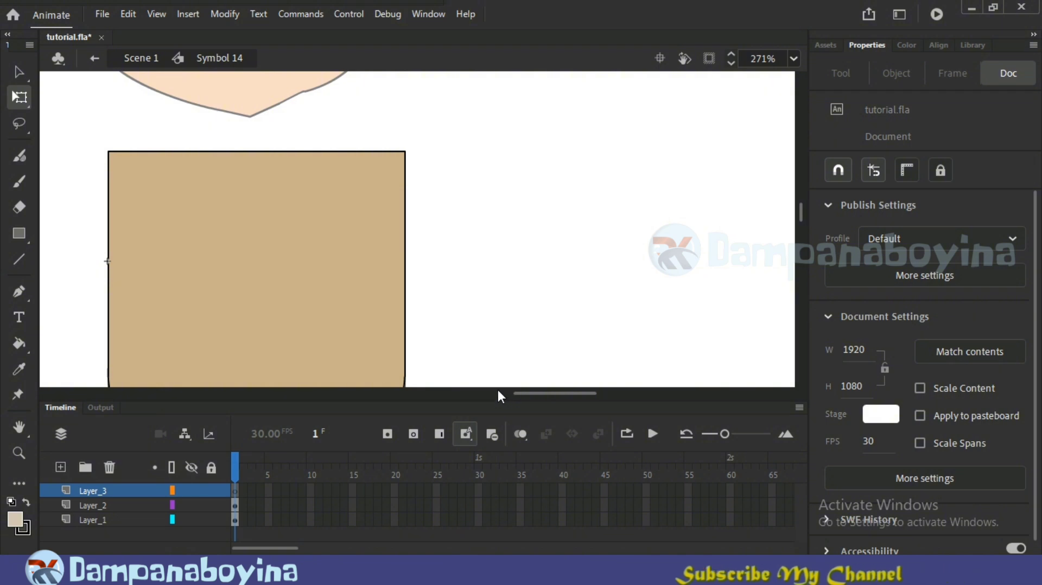
scroll(497, 387, left, 2)
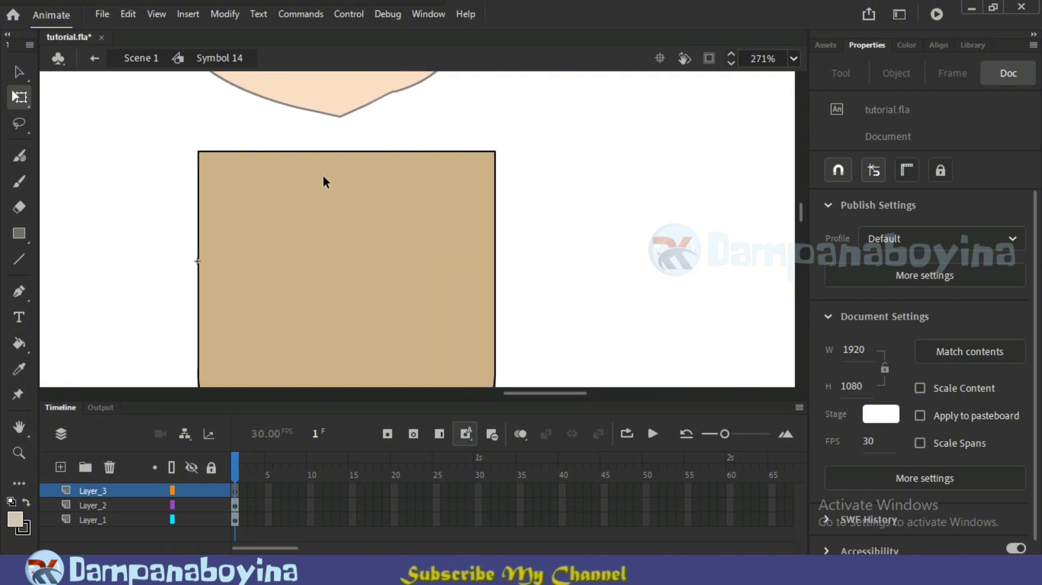
key(ctrl+minus)
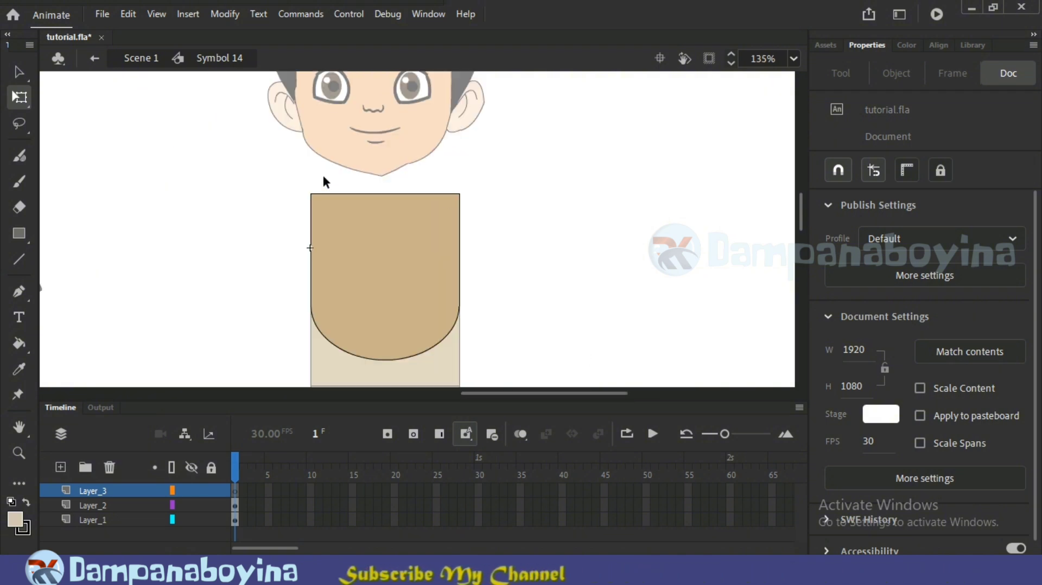
click(19, 235)
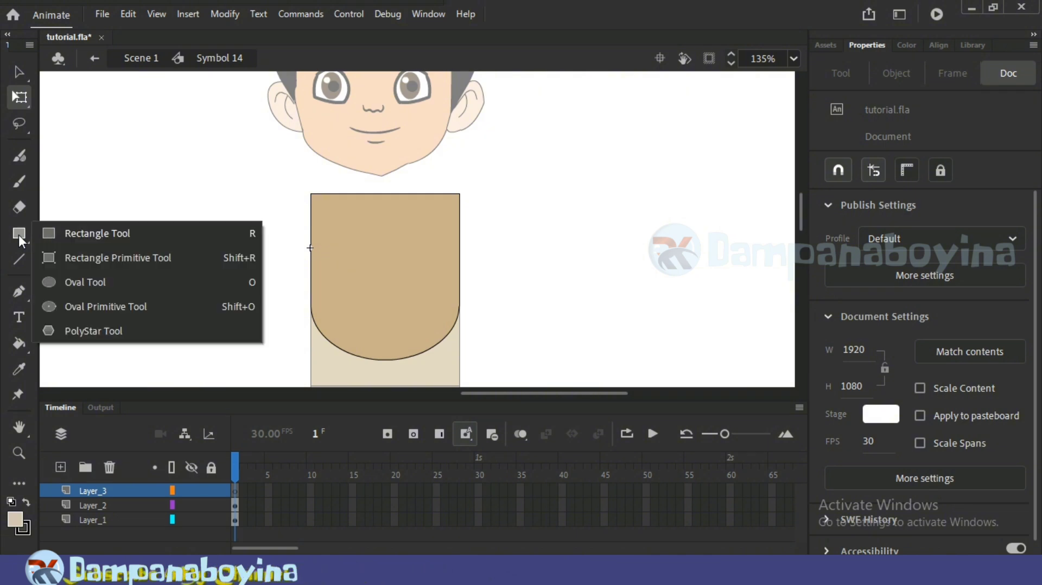
click(65, 283)
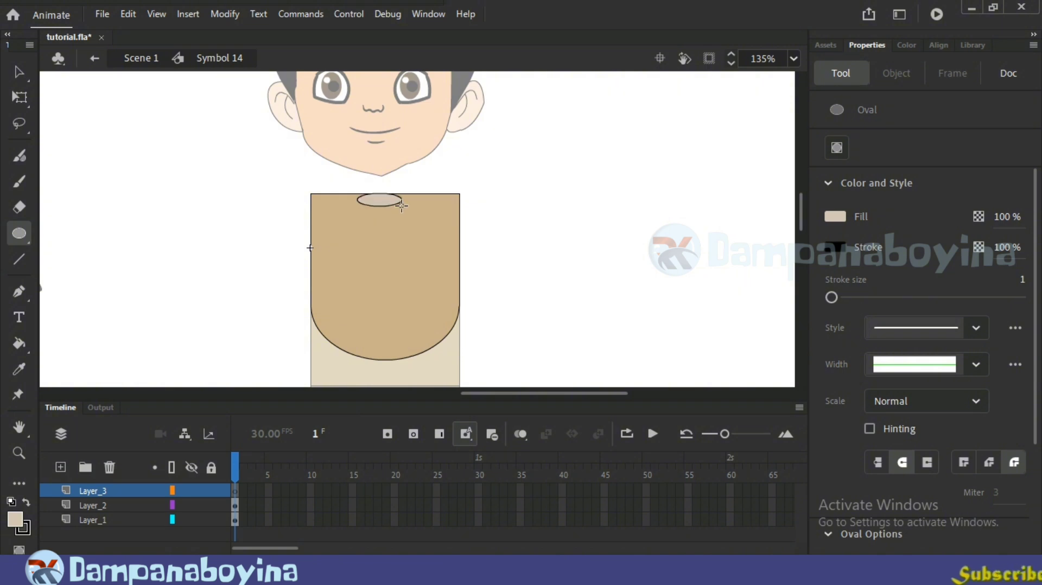
drag(403, 212, 412, 215)
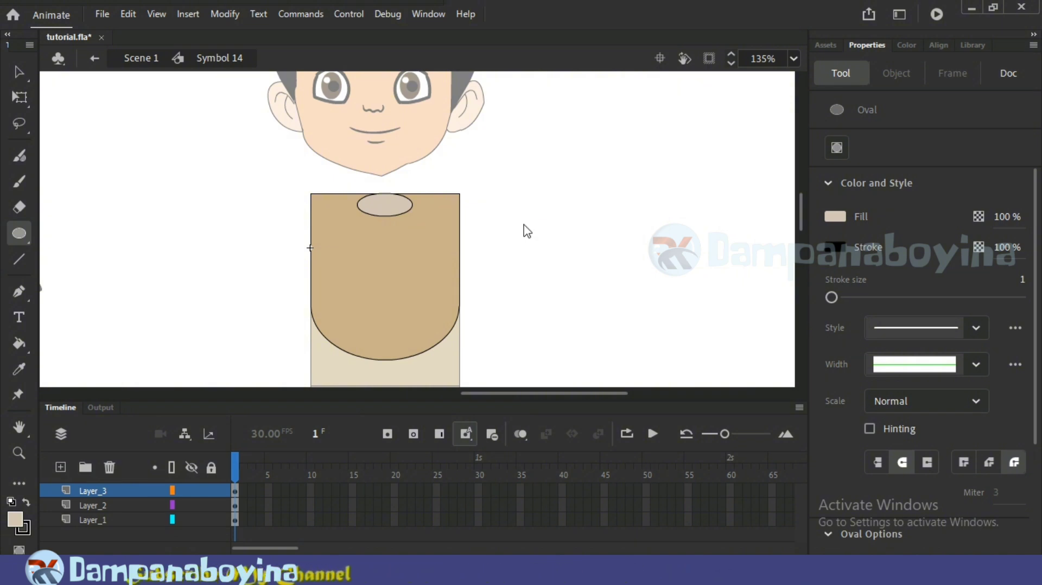
key(v)
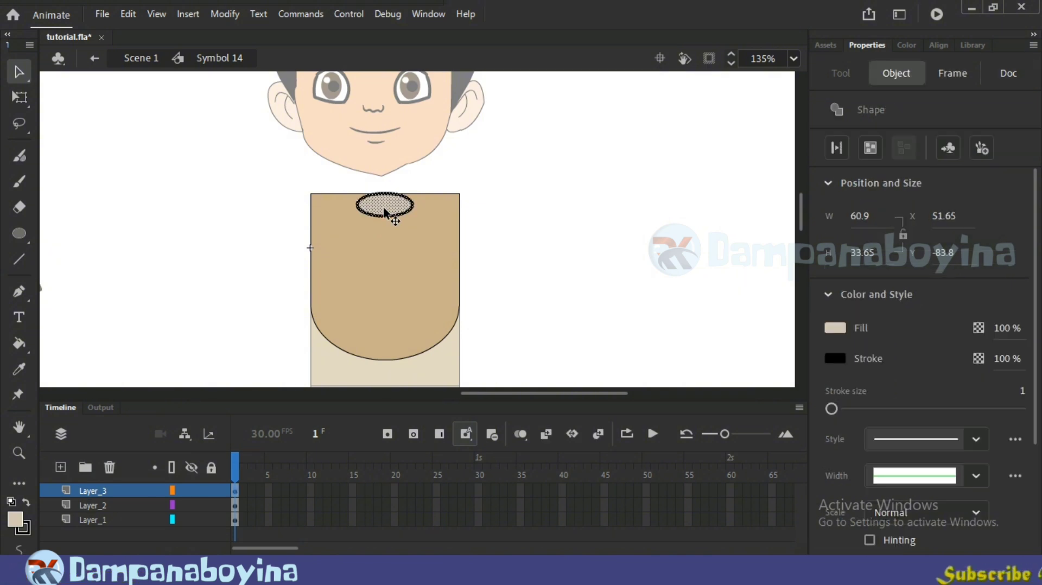
Step: Nudge the neck-opening oval up across the torso's upper edge and slightly right to centre it
key(Up)
key(Up)
key(Up)
key(Up)
key(Up)
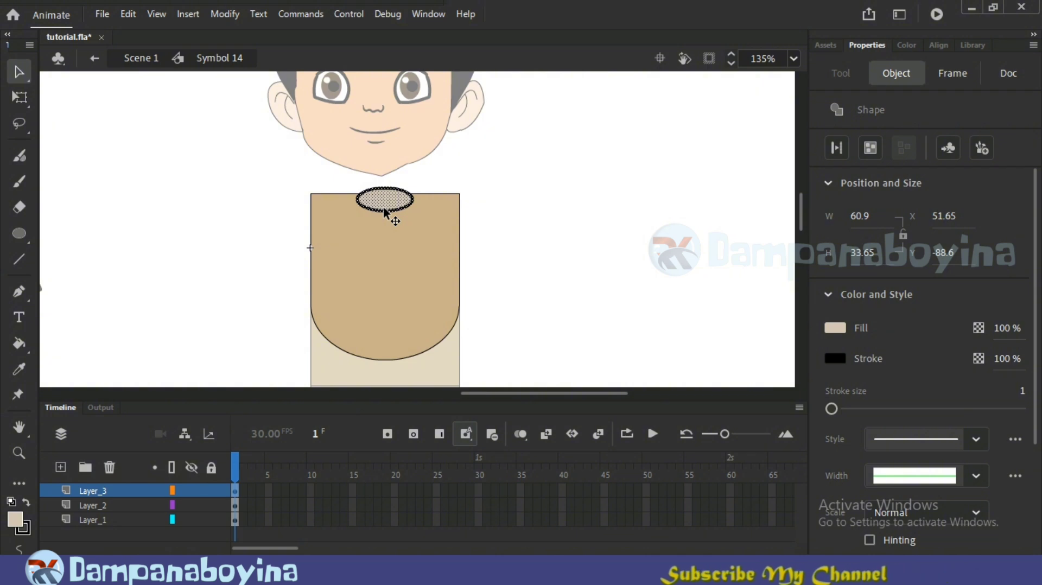
key(Right)
key(Right)
key(Right)
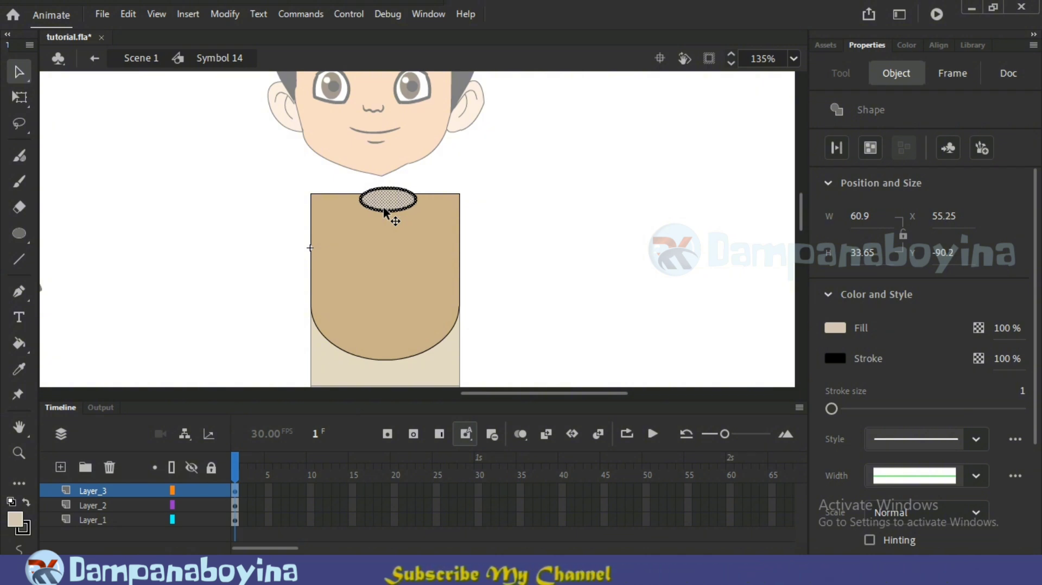
key(Left)
click(591, 289)
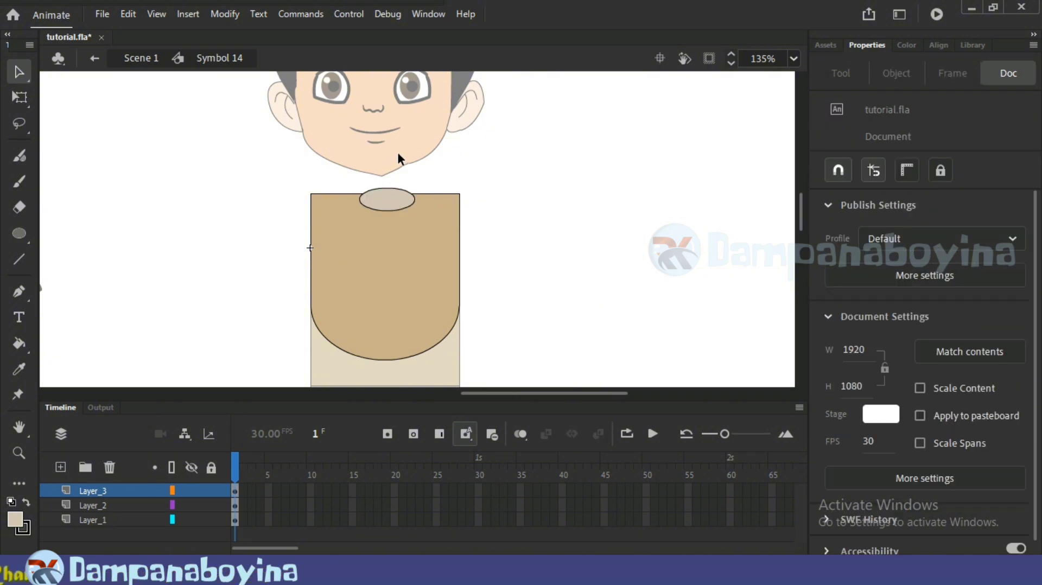
Step: Fill the neck-opening oval with the boy's skin colour
key(k)
click(395, 199)
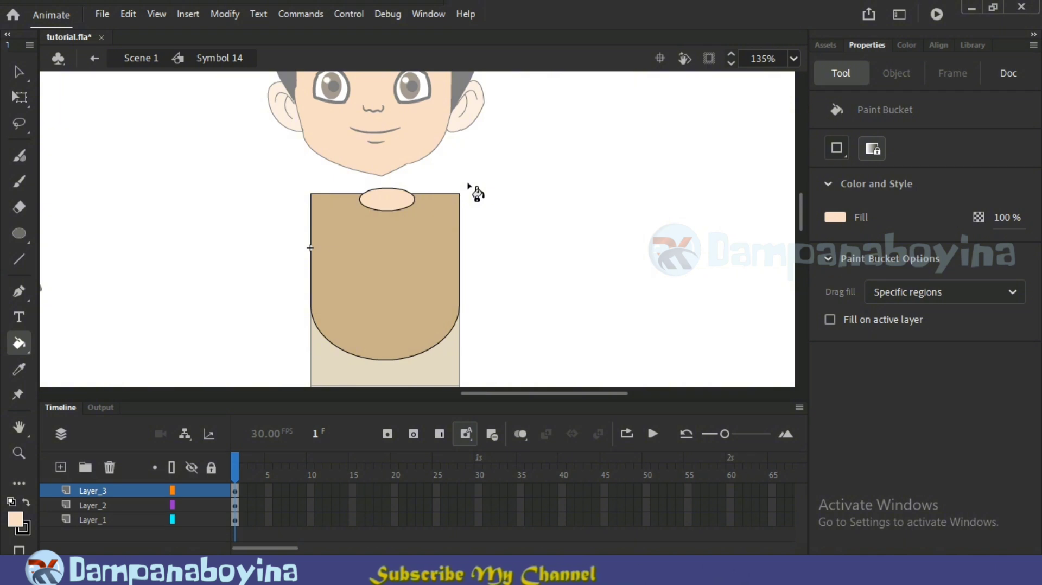
key(v)
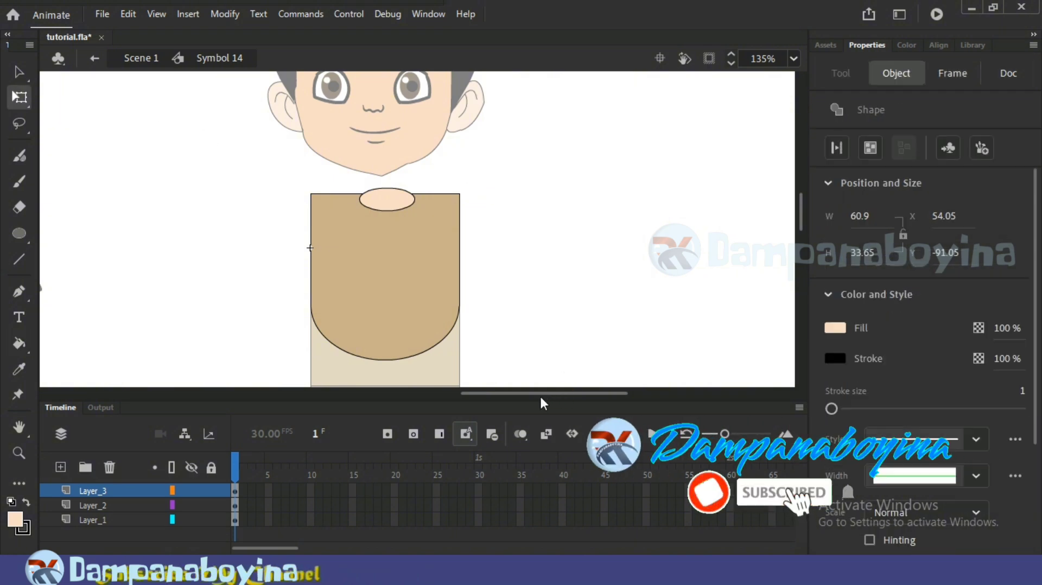
Step: Draw a skin-coloured neck rectangle about 26 by 46 on a new layer and nudge it to centre between chin and oval
drag(539, 395, 520, 393)
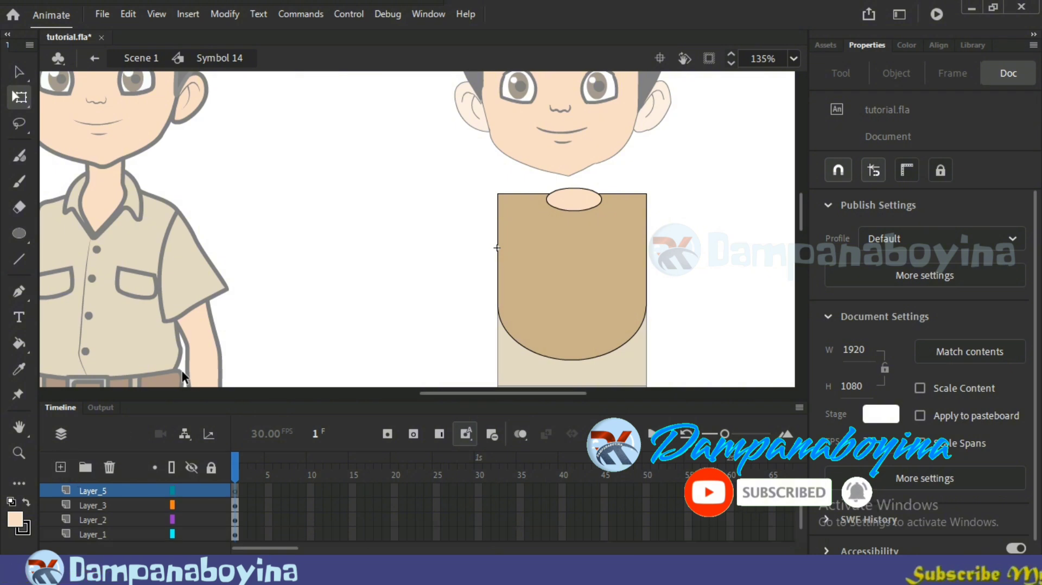
click(18, 233)
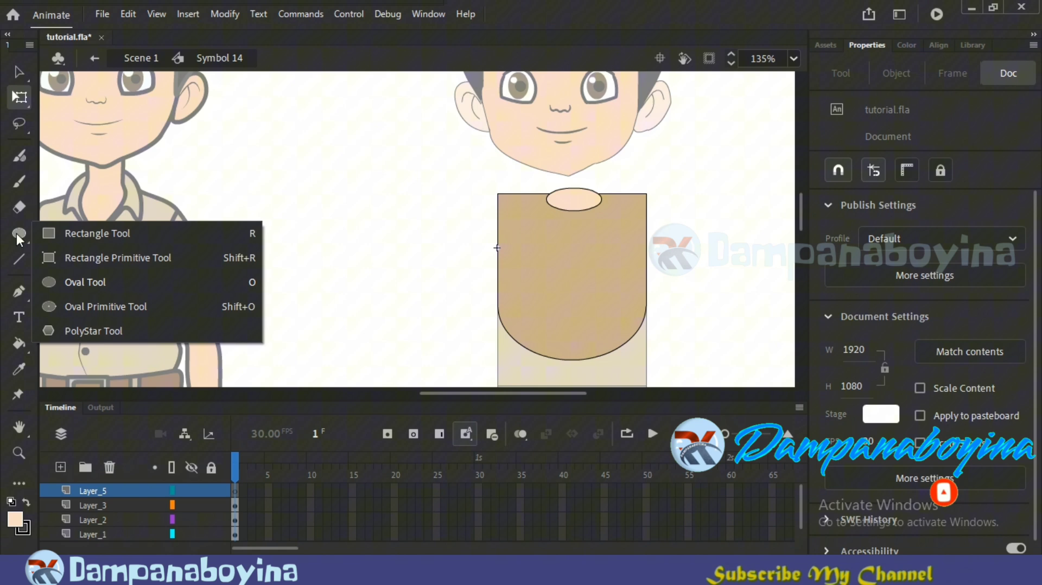
click(80, 231)
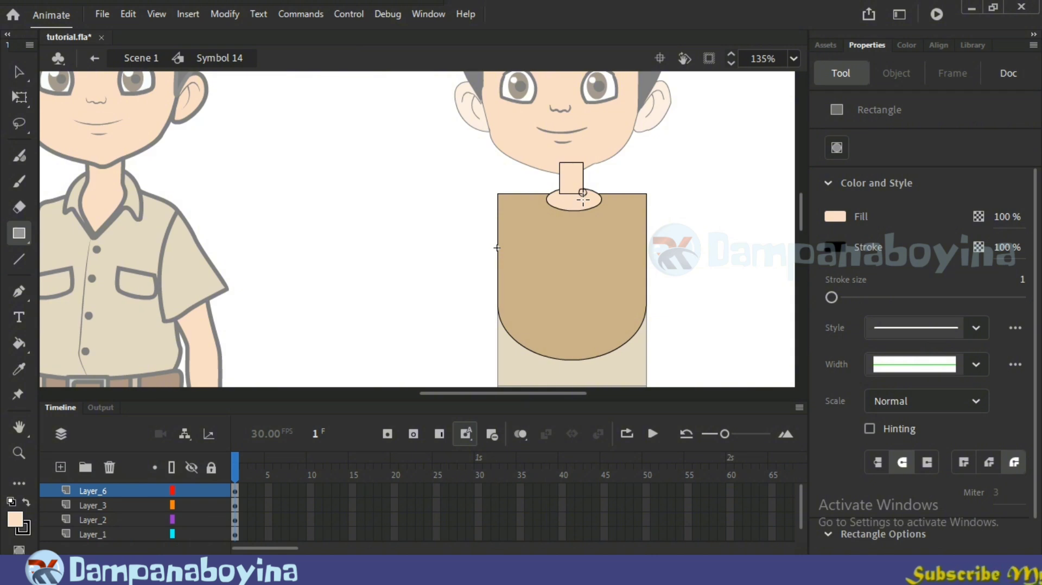
key(ctrl)
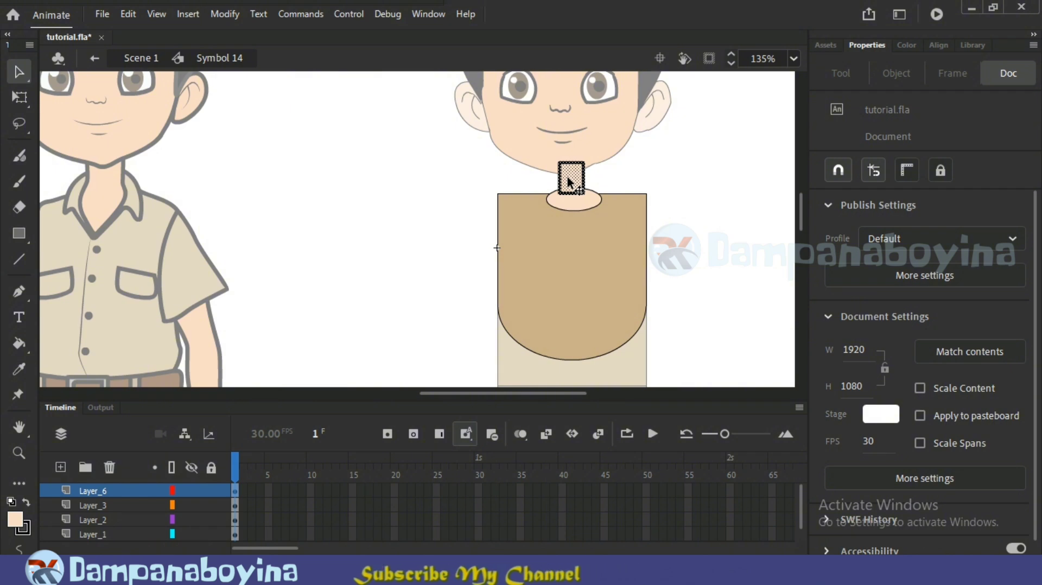
ctrl+click(568, 182)
key(Left)
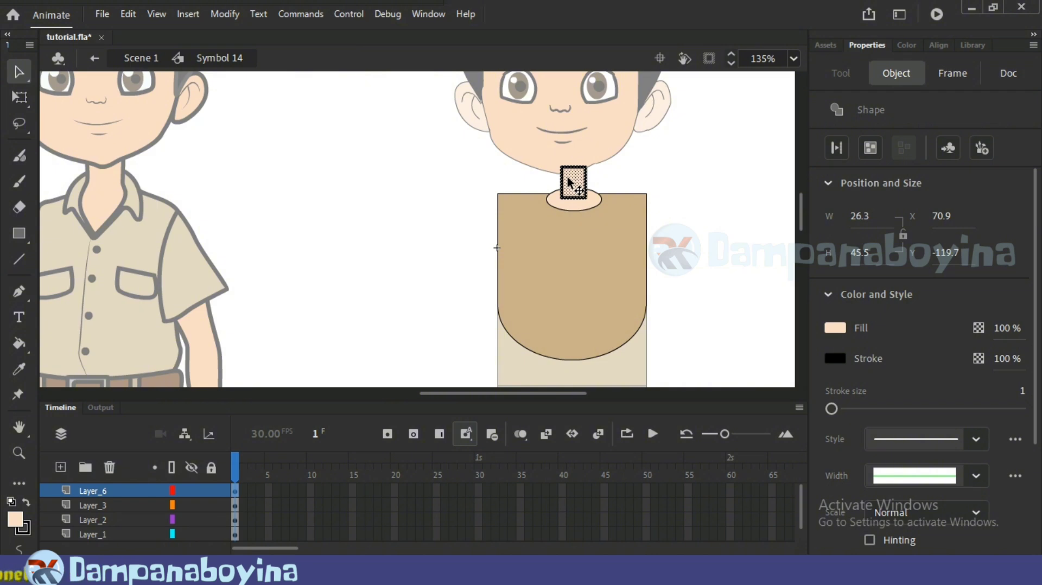
key(Up)
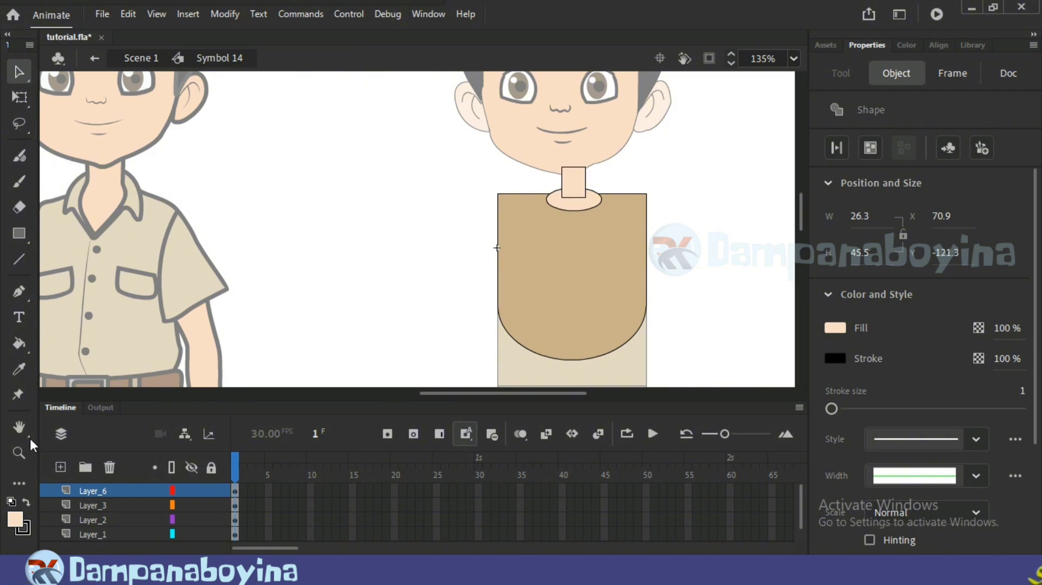
Step: Add a new layer and draw a skin-coloured oval about 26 by 35 matching the neck rectangle's width
click(60, 467)
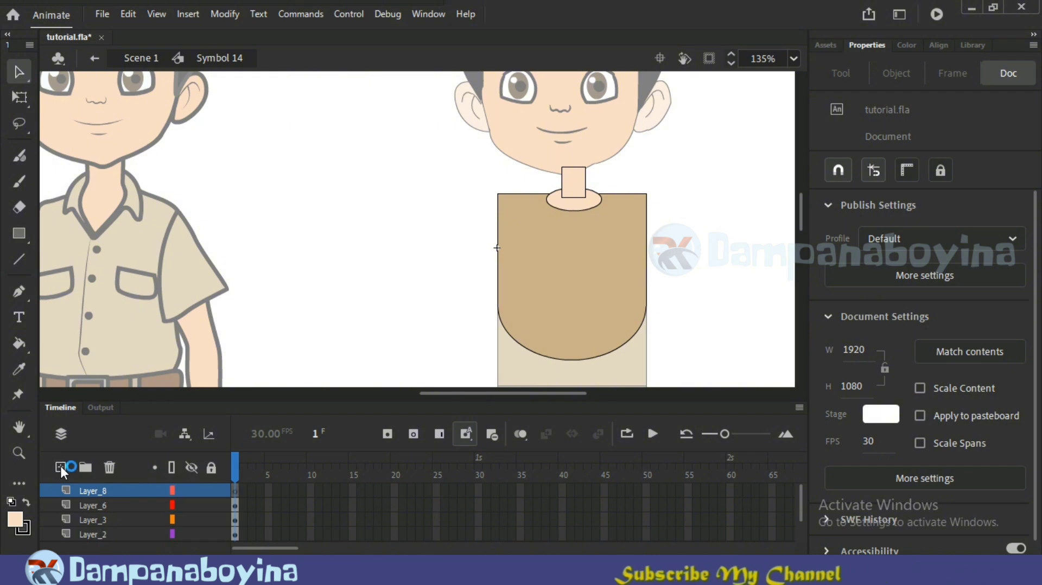
click(18, 232)
click(85, 282)
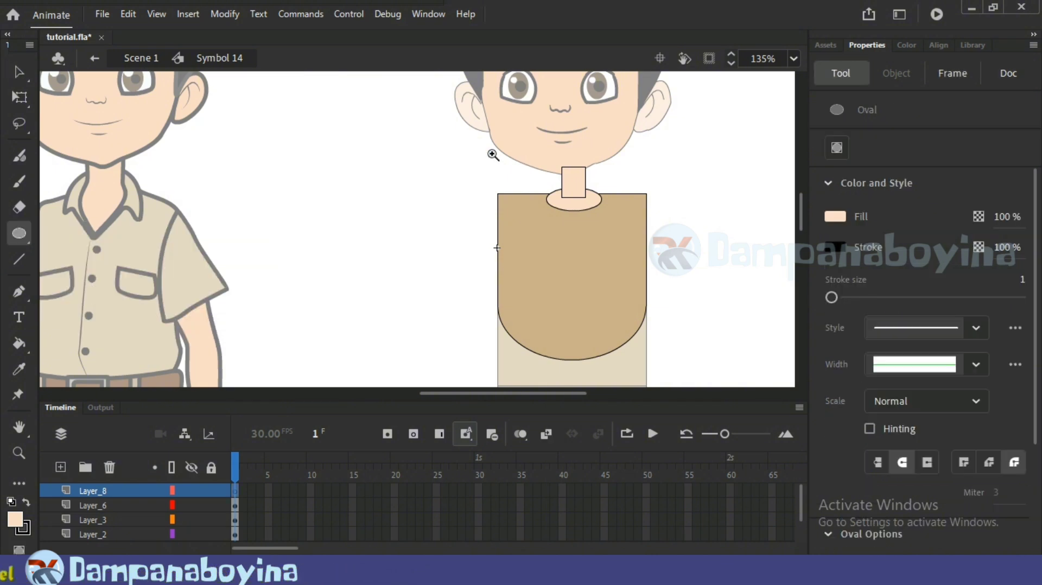
drag(454, 137, 657, 195)
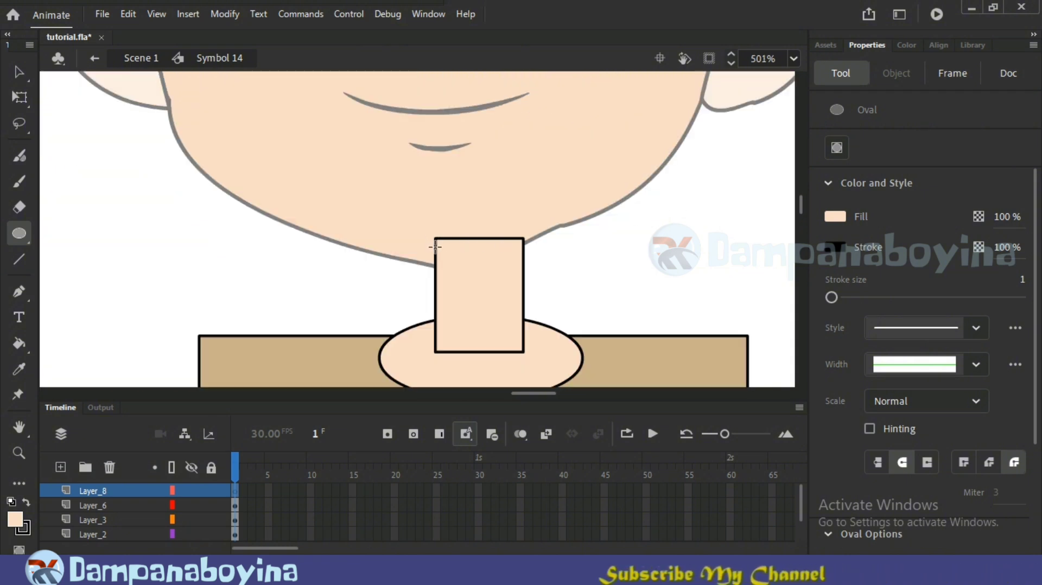
mouse_move(435, 247)
mouse_down()
mouse_move(488, 298)
mouse_move(521, 312)
mouse_up()
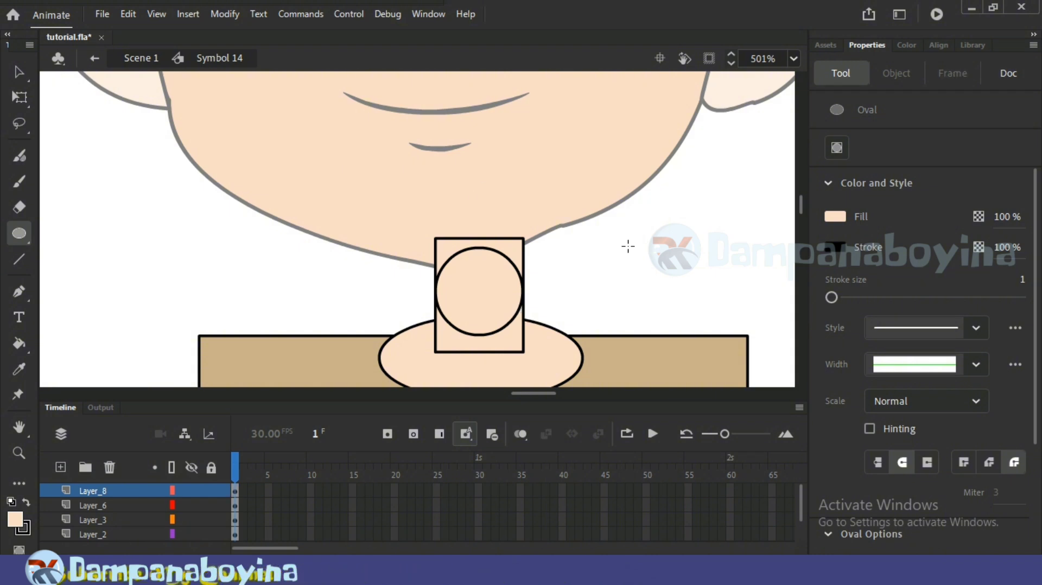
Step: Move the small oval up to cap the neck rectangle's upper edge and place its layer beneath the rectangle's layer
key(v)
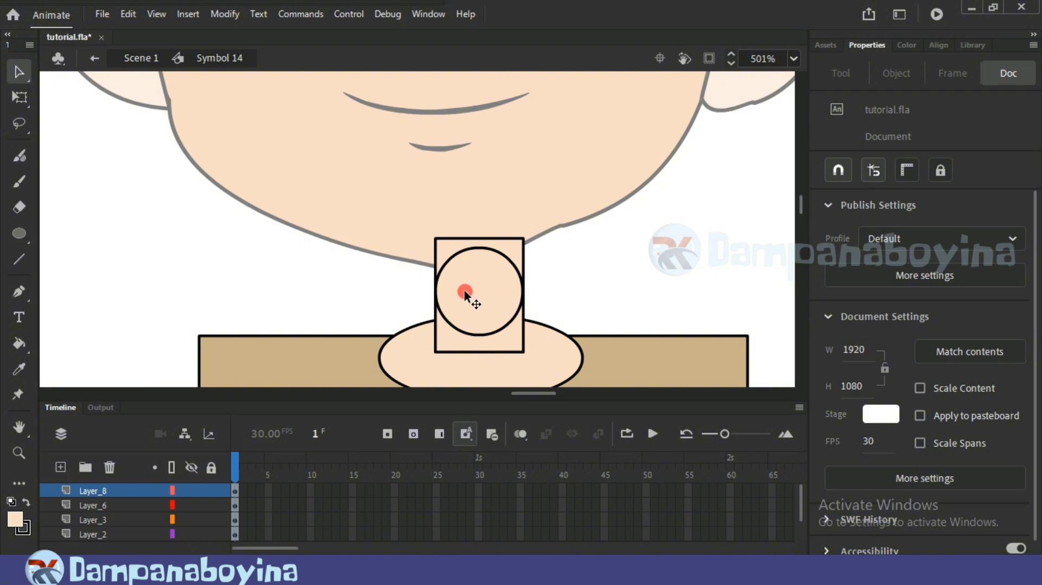
click(465, 293)
drag(465, 292, 478, 243)
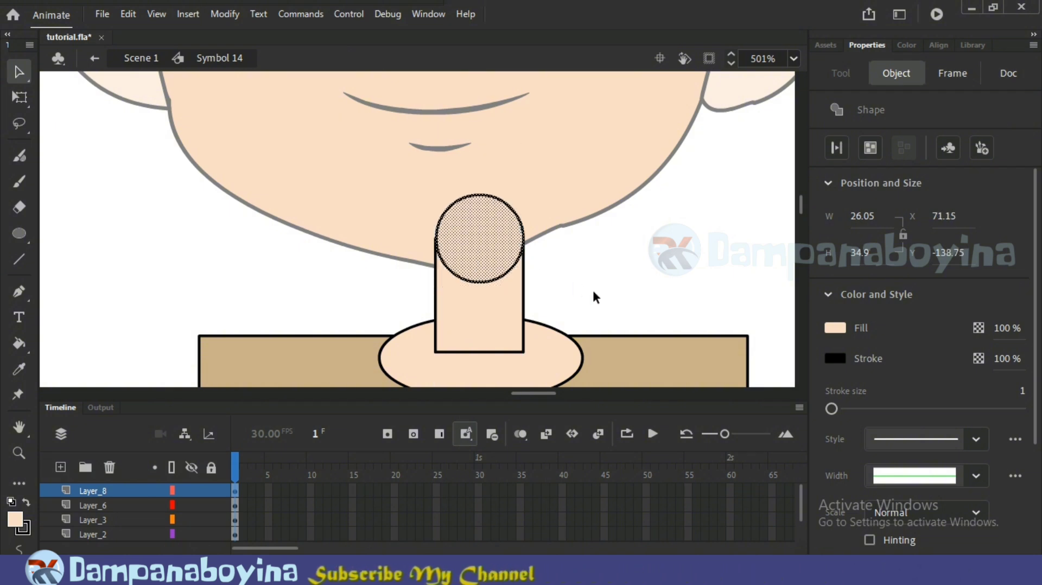
key(Left)
key(Right)
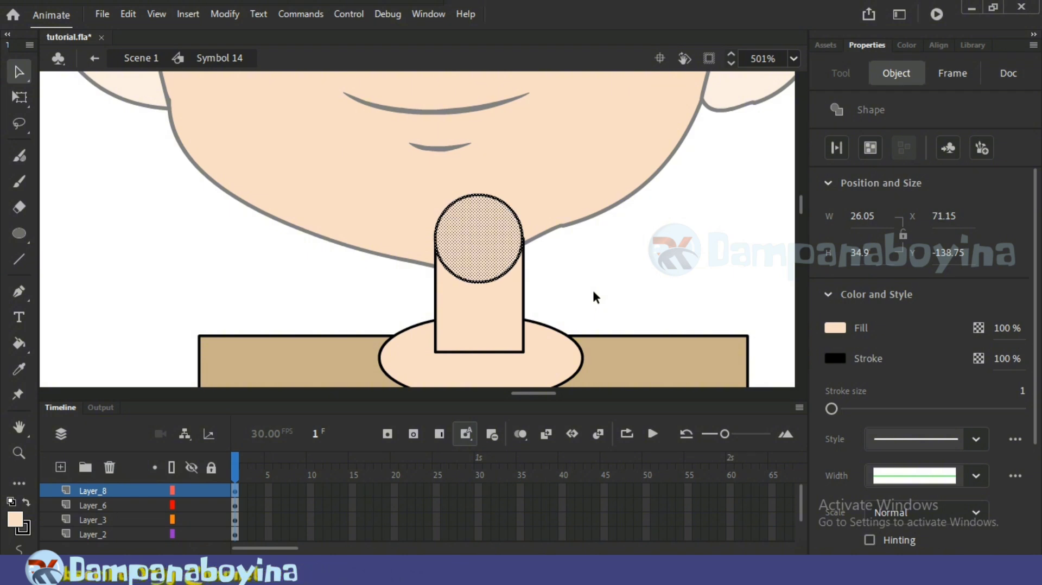
click(593, 293)
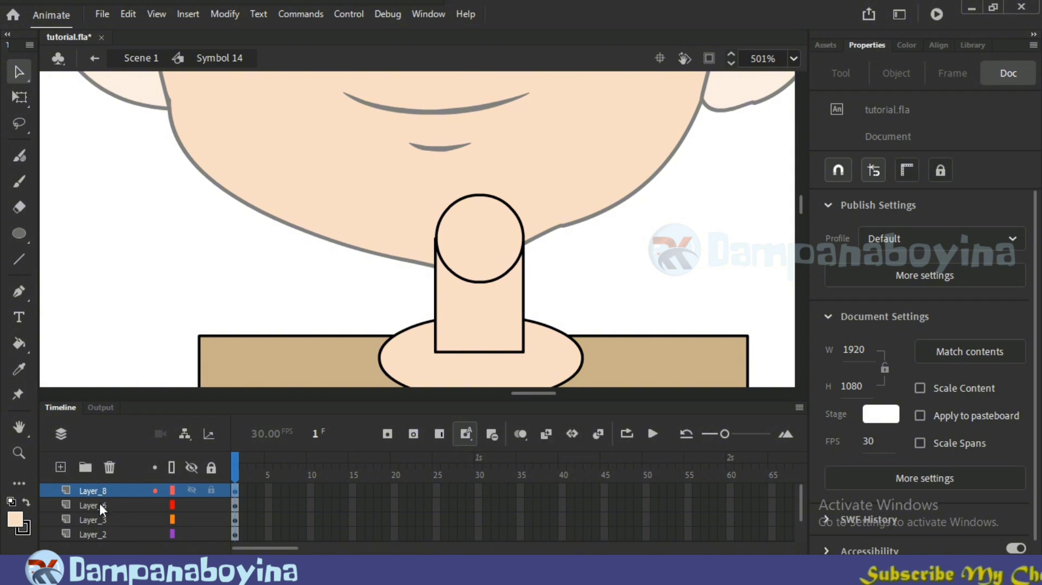
drag(99, 503, 98, 509)
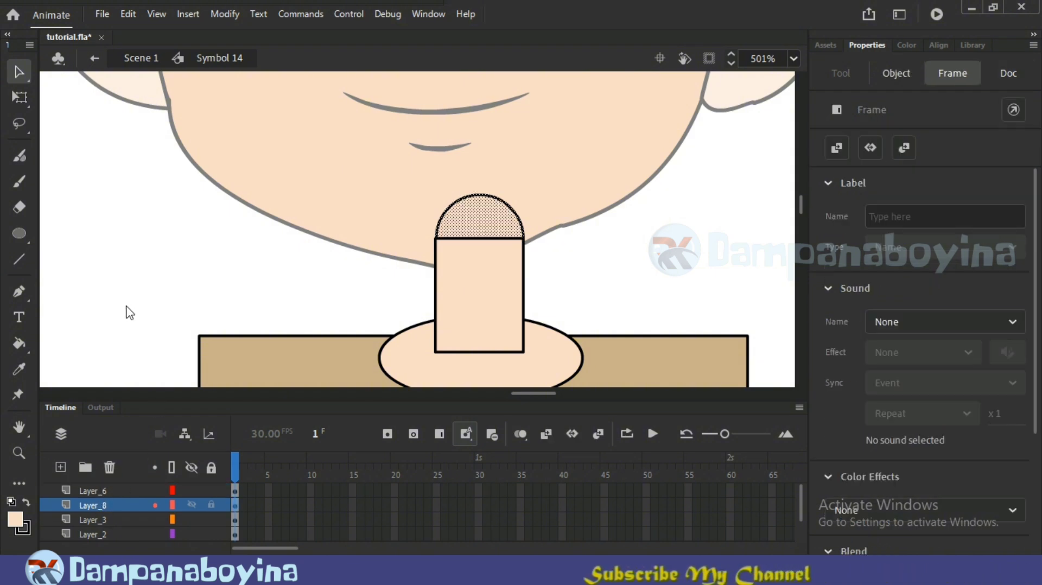
click(342, 224)
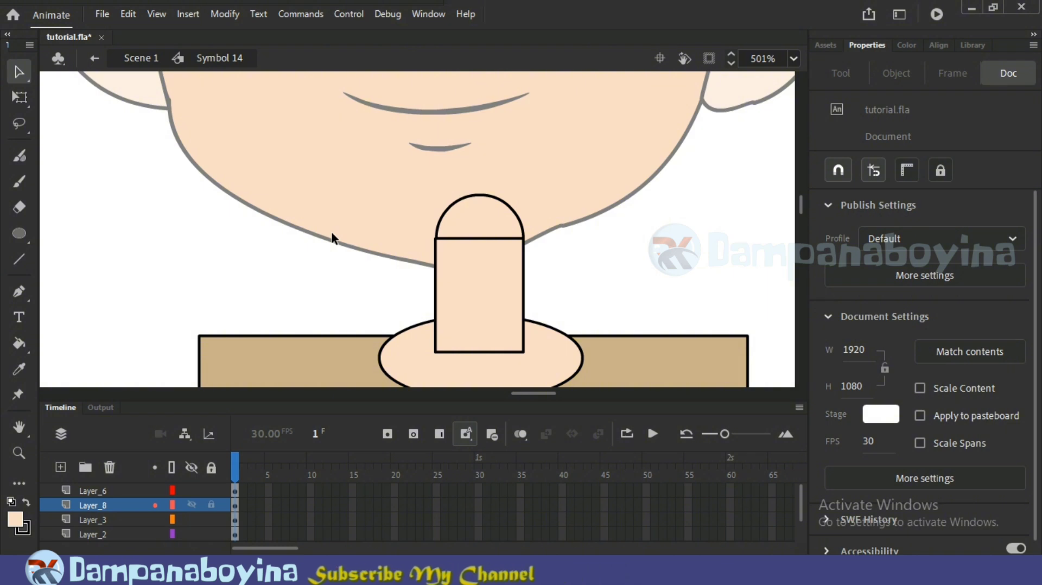
Step: Delete the upper and lower outline segments of the neck rectangle
click(483, 235)
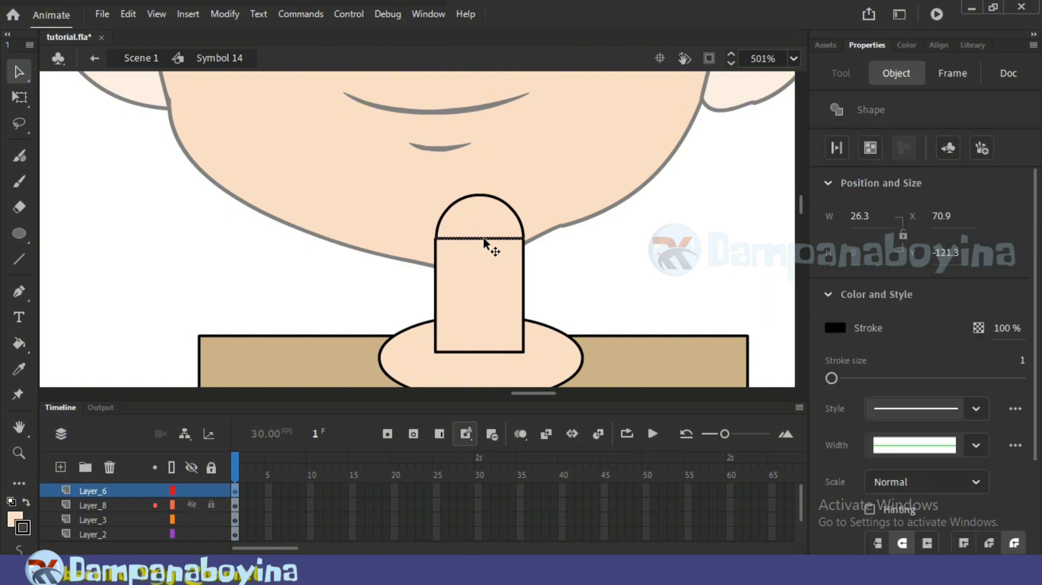
key(Delete)
click(474, 353)
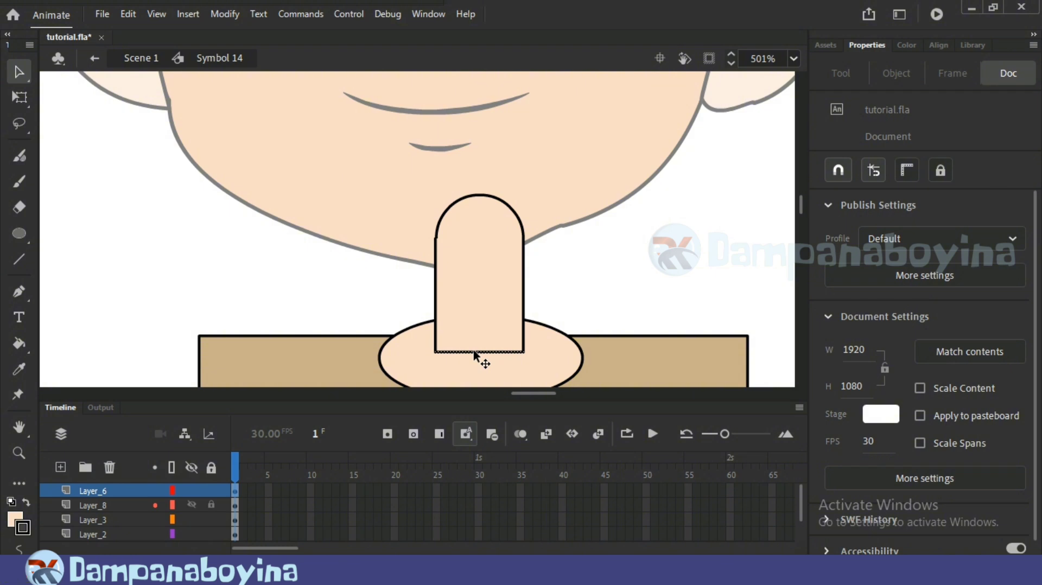
key(Delete)
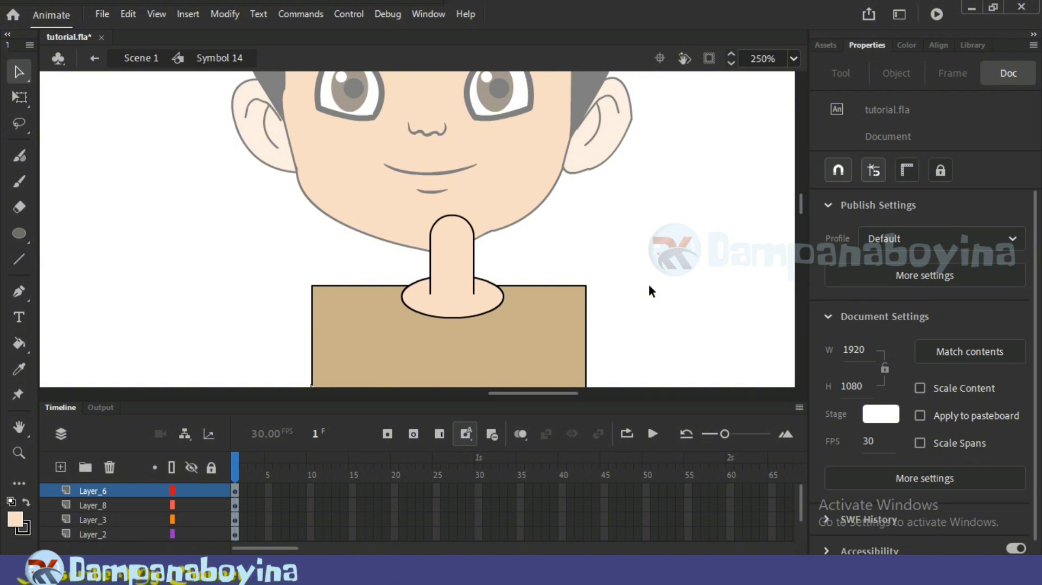
Step: Return to the main scene, unlock the head's layer Layer_3 and move it above layer "top"
key(ctrl+minus)
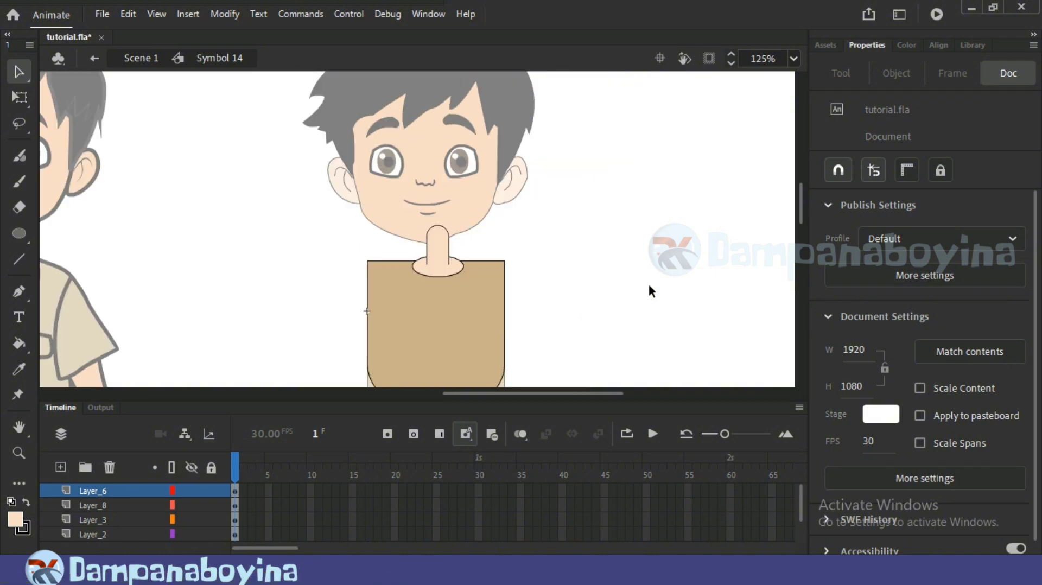
double_click(649, 284)
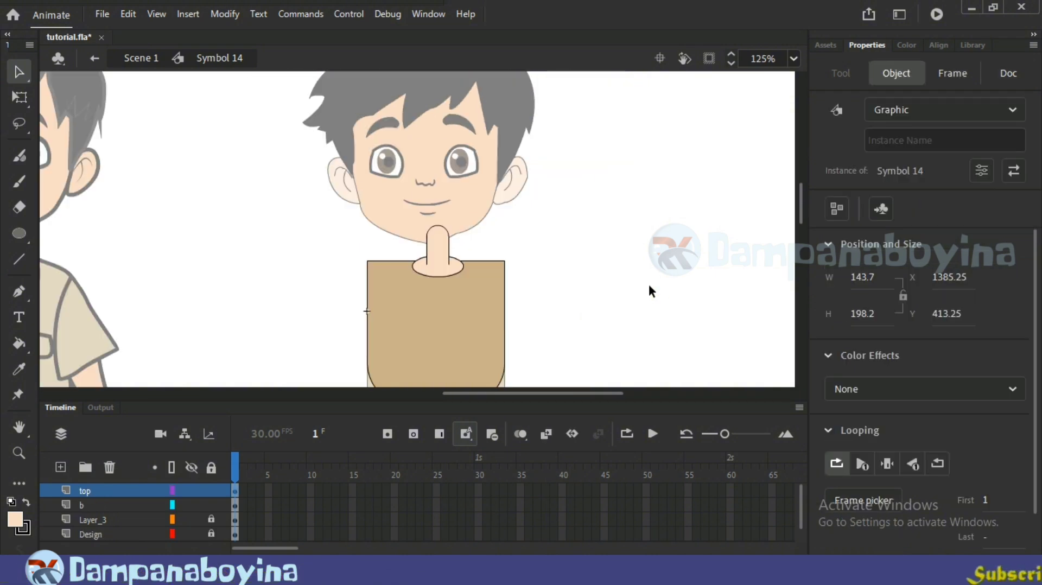
click(210, 518)
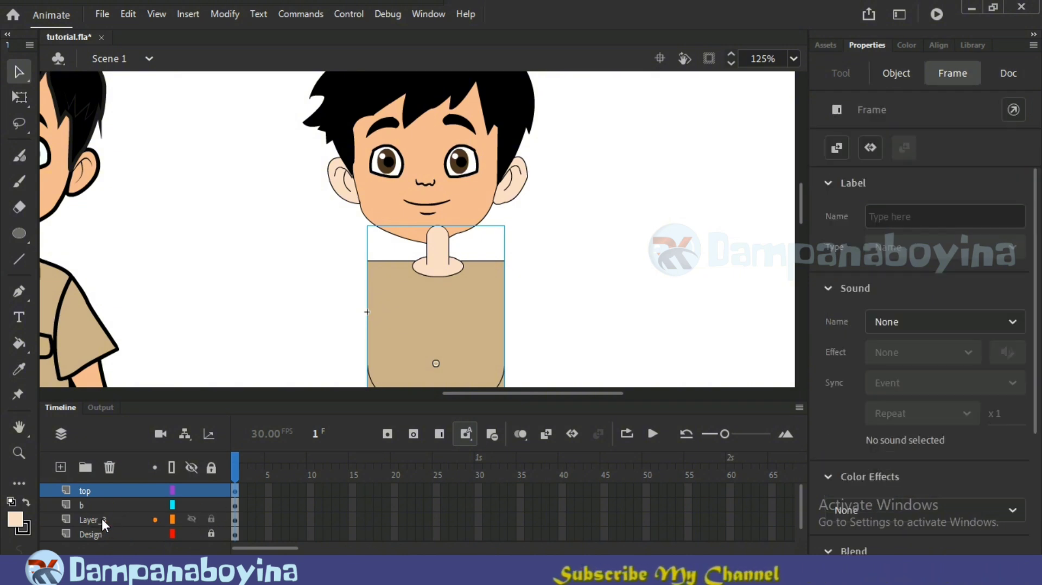
drag(102, 519, 106, 483)
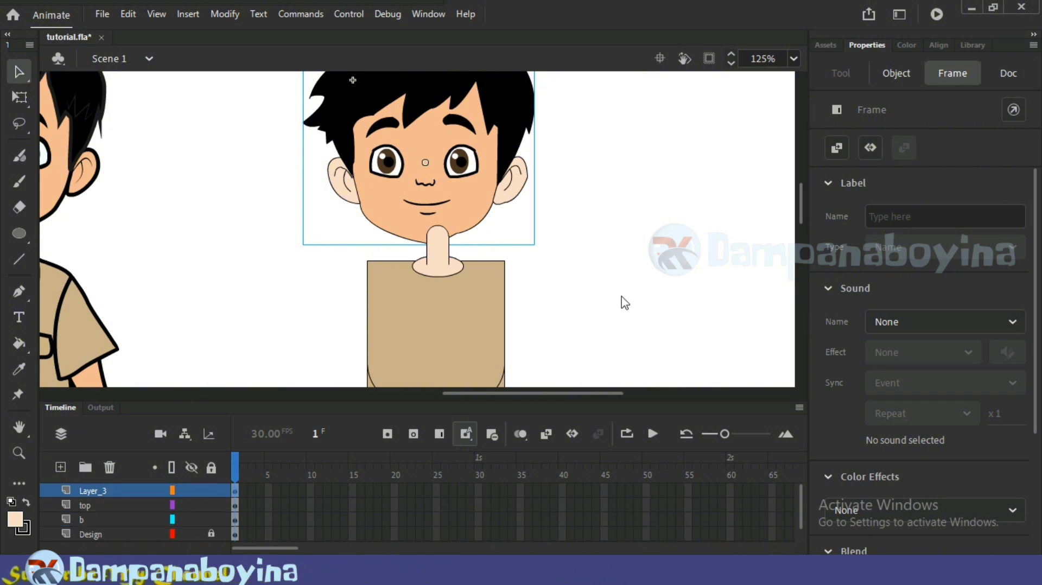
Step: Nudge the head slightly to the right so it is centred over the neck
key(Right)
key(Right)
key(Right)
key(Right)
key(Right)
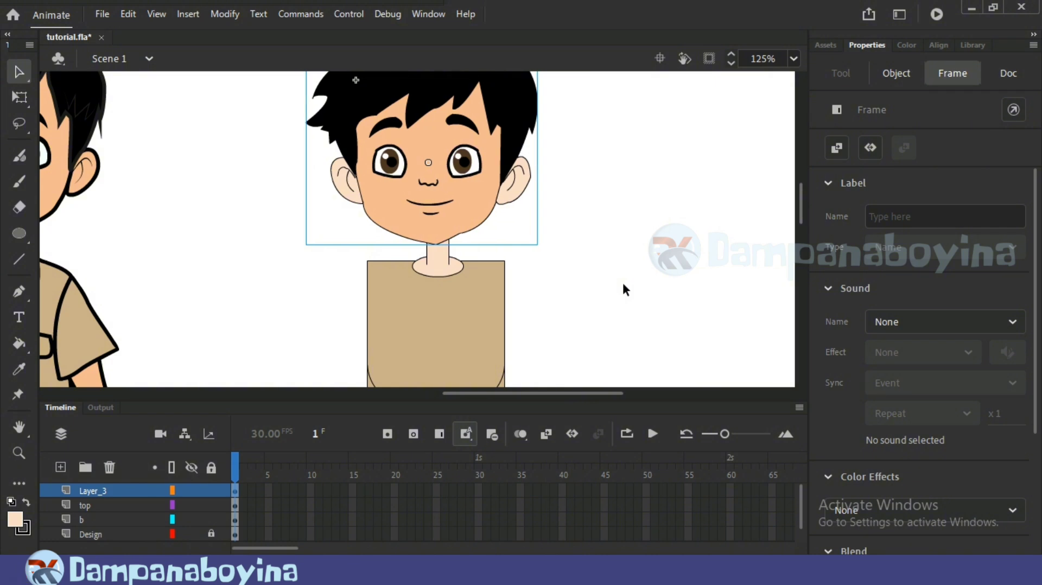
key(Right)
key(Right)
key(Right)
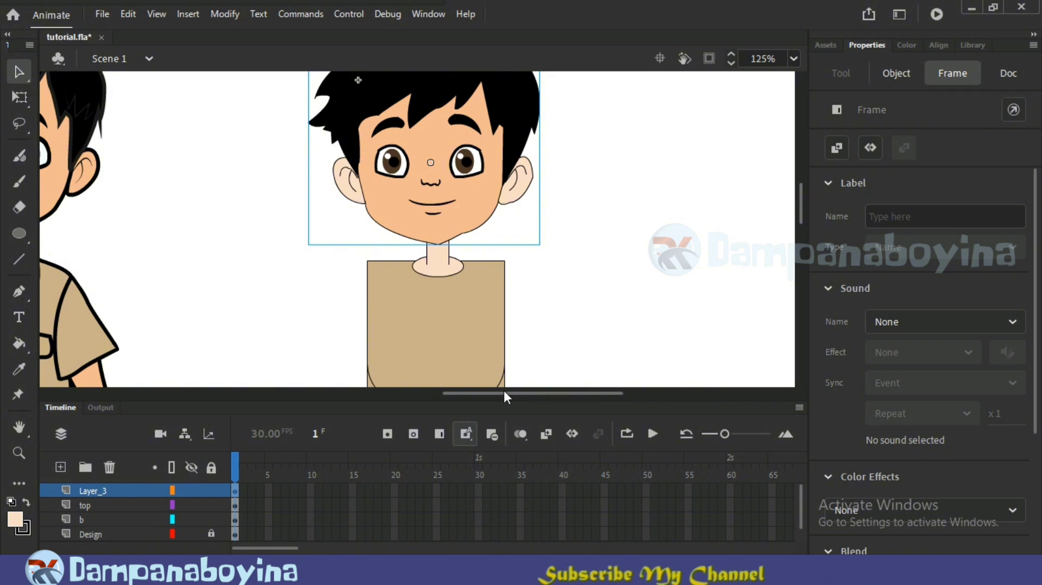
drag(512, 392, 502, 392)
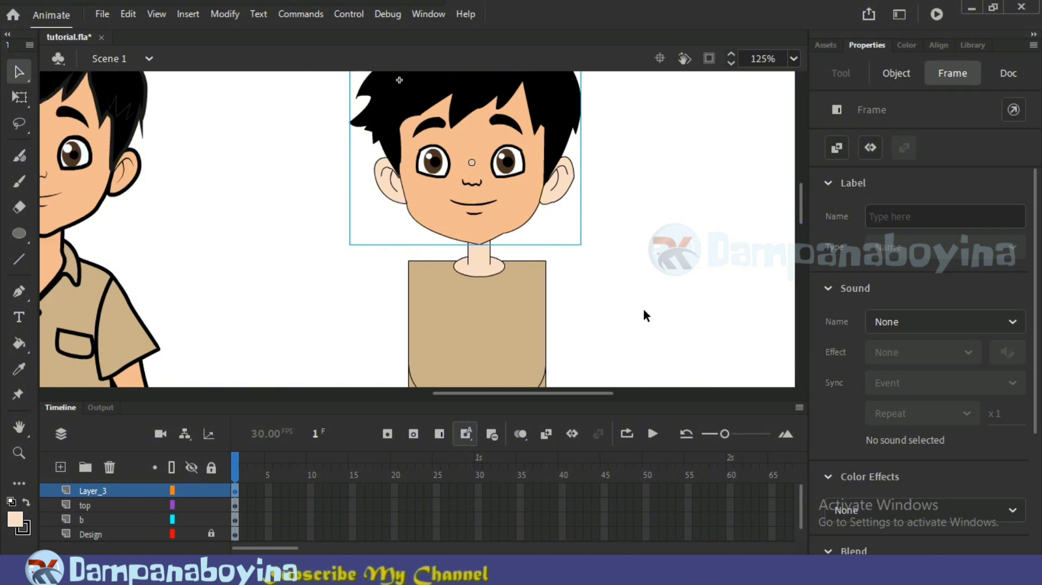
click(653, 282)
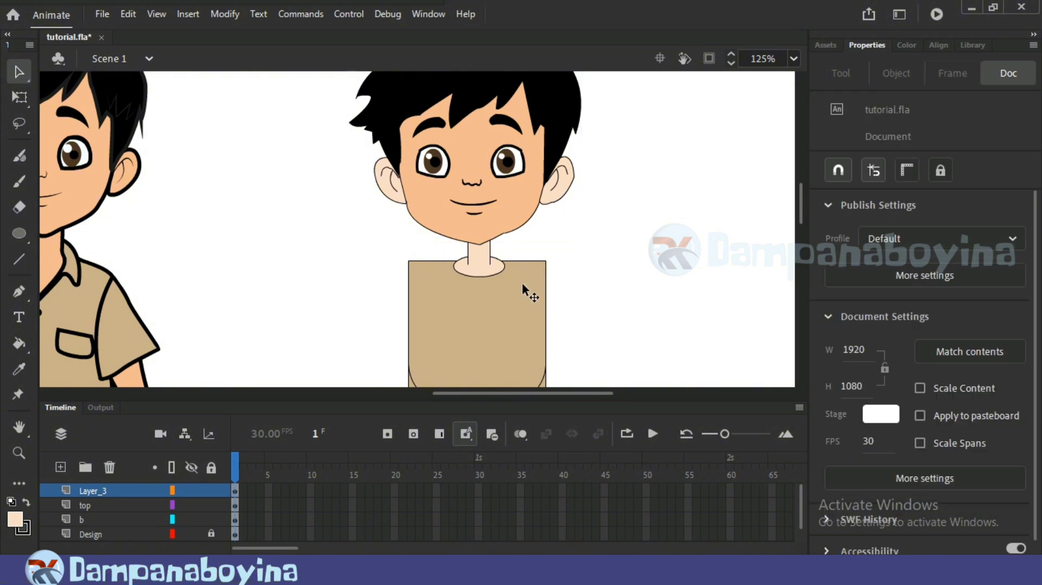
Step: Open the torso symbol and draw a small circle about 30 by 41 px beside the torso's upper right corner
click(510, 318)
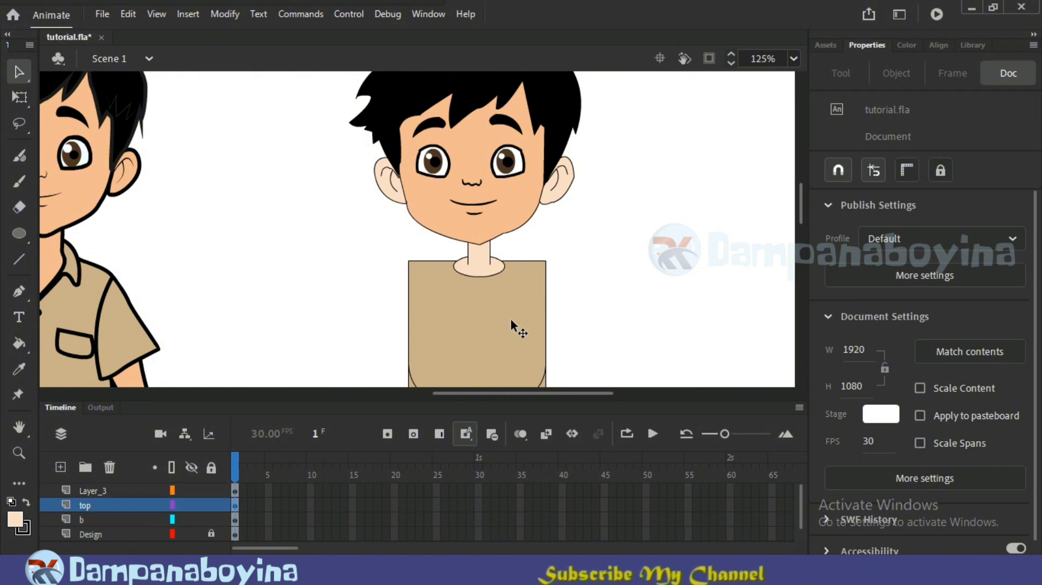
double_click(510, 318)
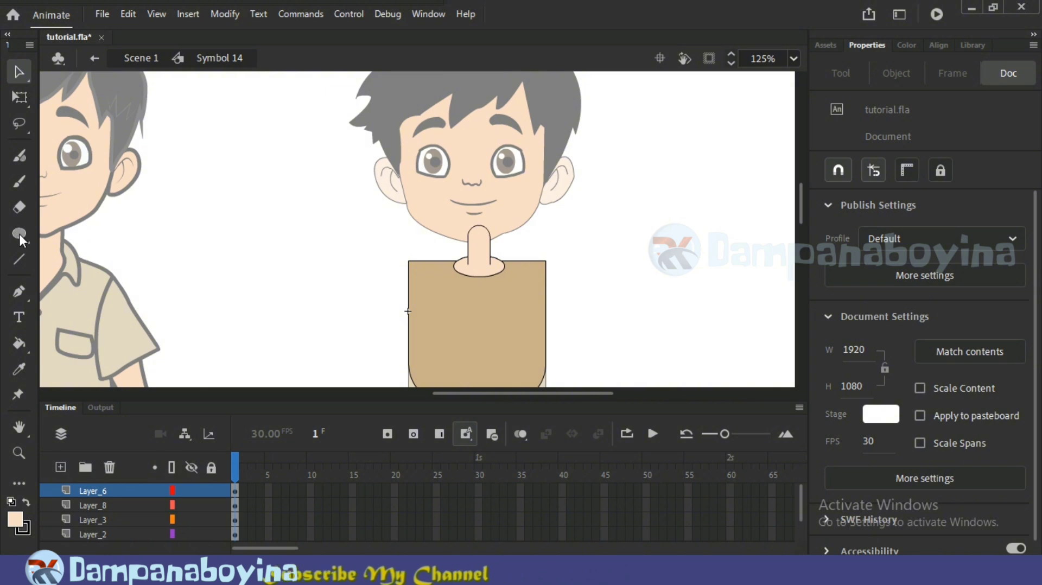
click(493, 392)
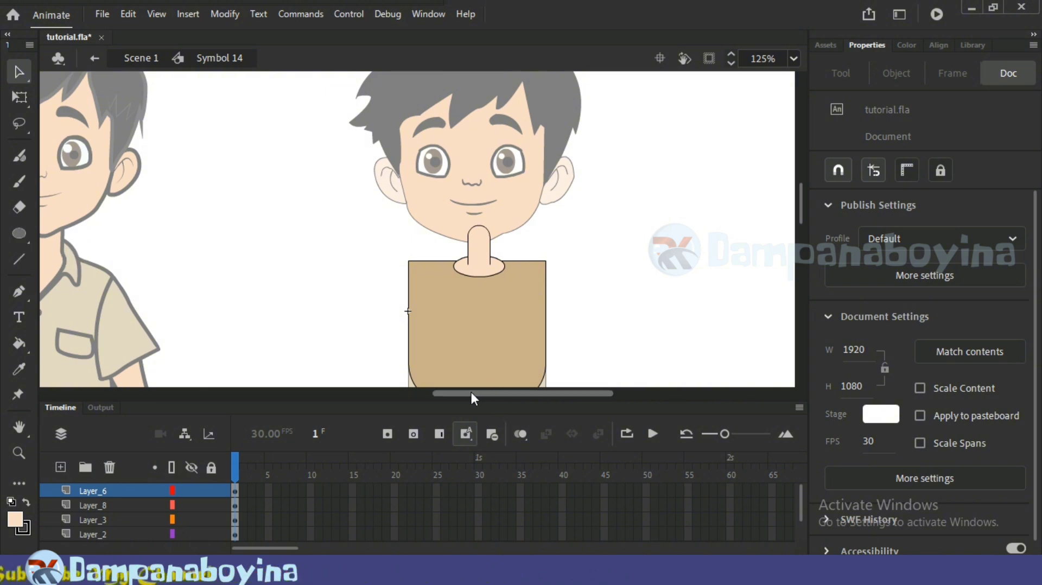
mouse_move(470, 389)
mouse_down()
mouse_move(457, 390)
mouse_move(468, 393)
mouse_up()
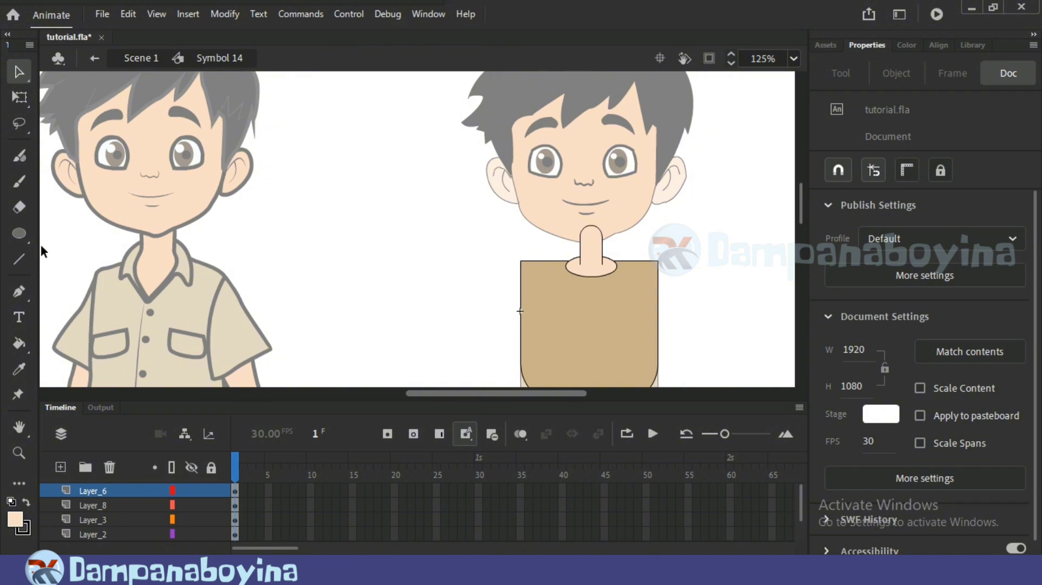
click(18, 235)
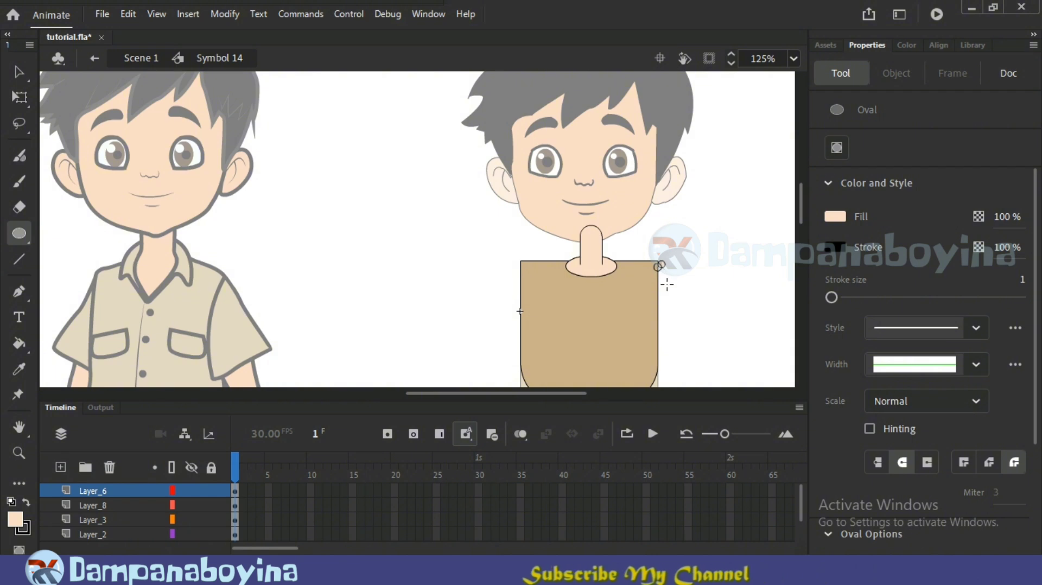
drag(666, 273, 667, 285)
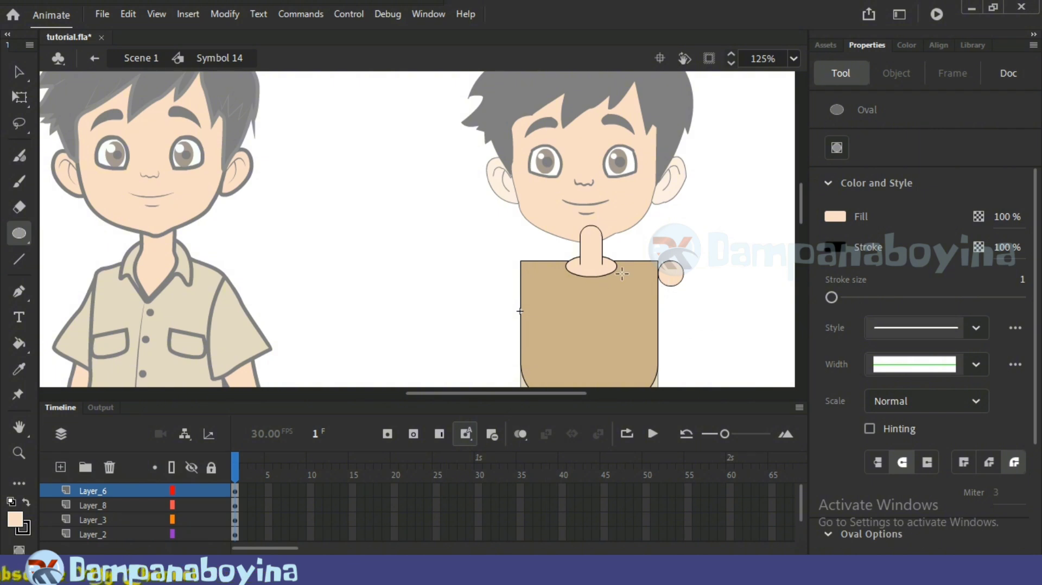
Step: Move the circle onto the reference boy's right-hand shoulder and enlarge it evenly to match the shoulder's size
key(v)
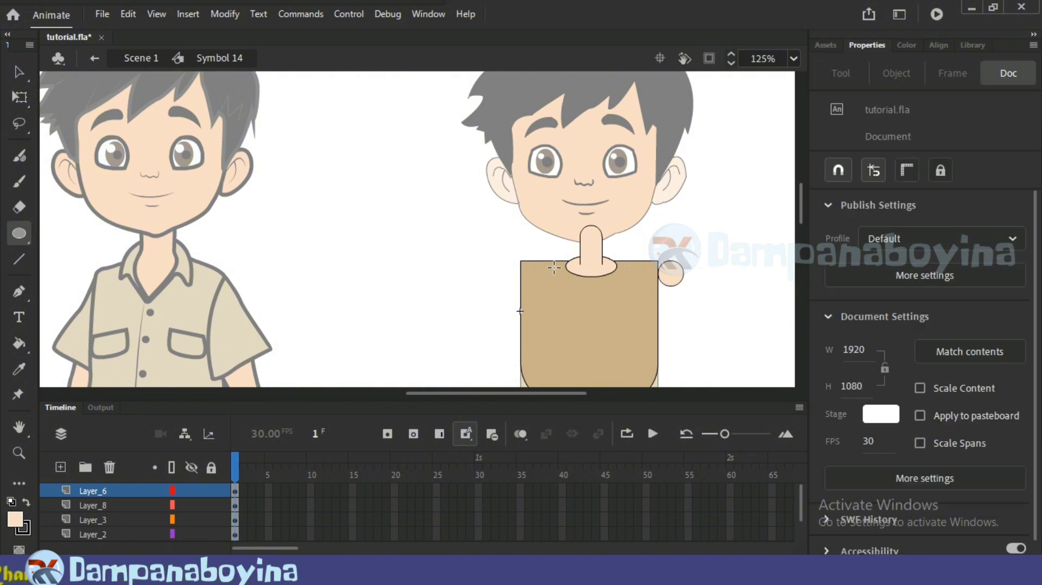
click(670, 275)
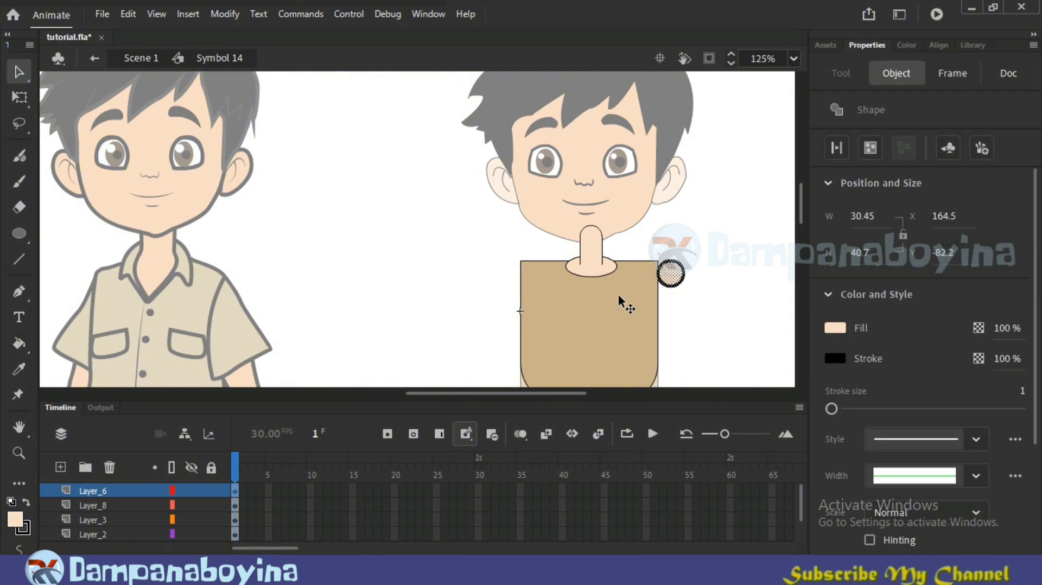
drag(676, 277, 221, 278)
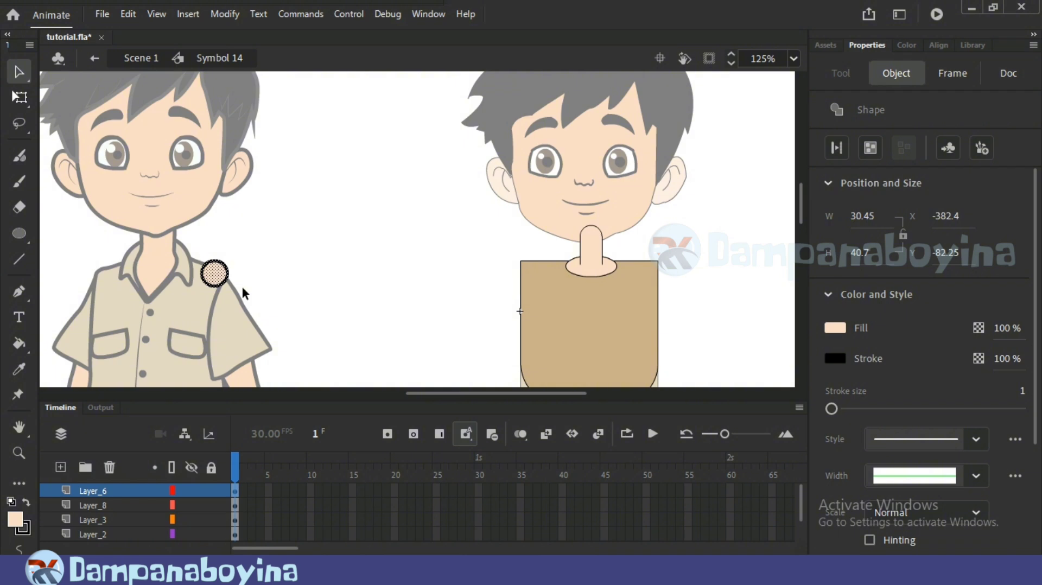
key(q)
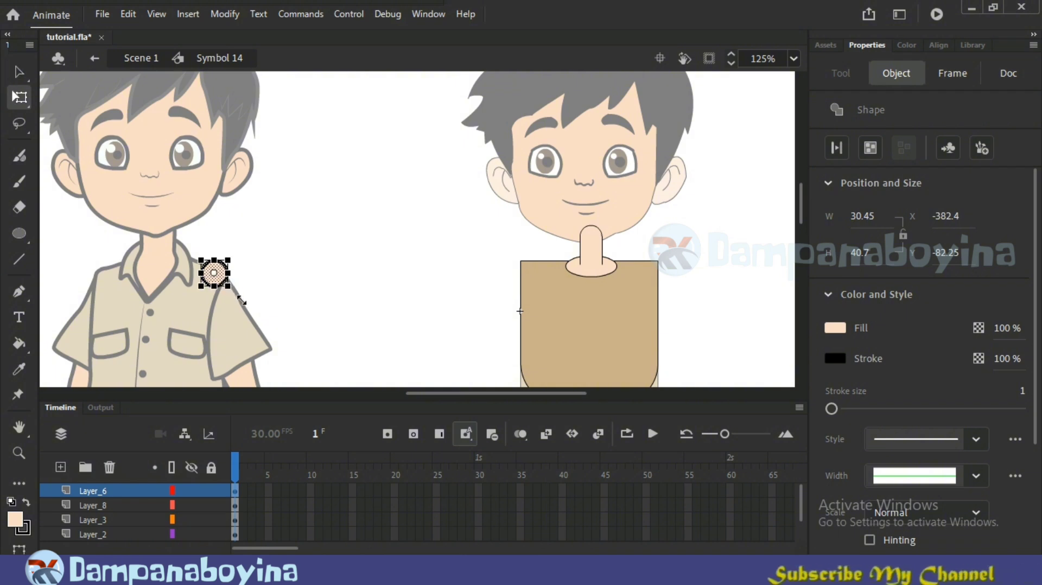
drag(229, 286, 237, 295)
key(shift+Down)
key(shift+Down)
key(shift+Down)
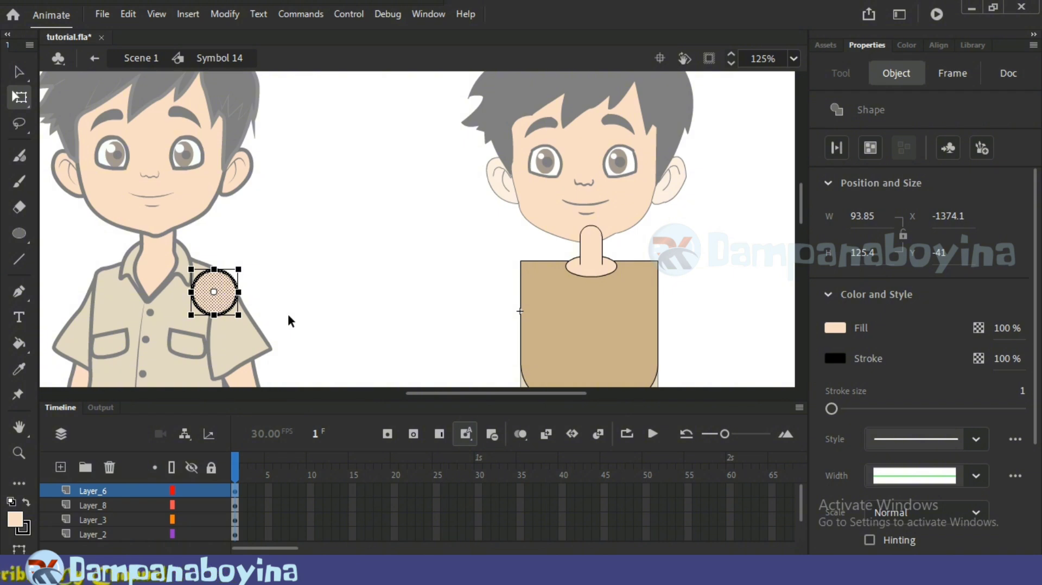
key(shift+Down)
key(Left)
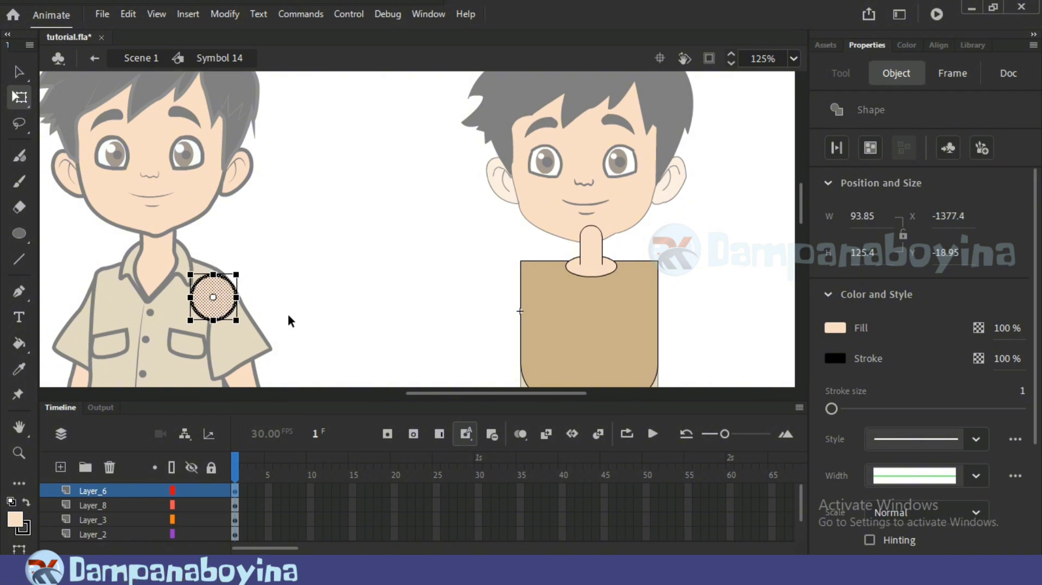
Step: Cut the shoulder circle, paste it on a new layer and place it over the torso's upper right corner
click(229, 305)
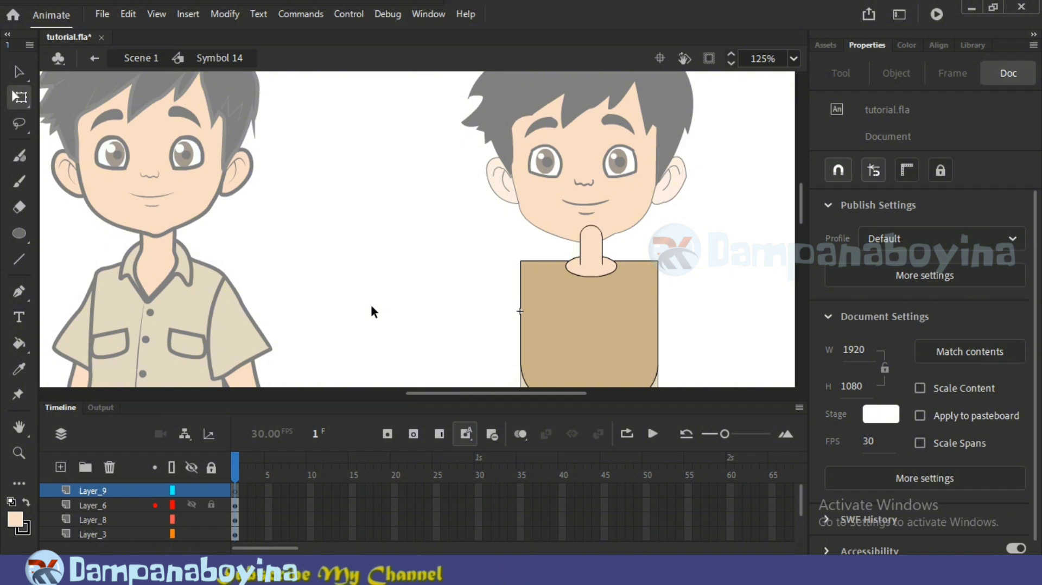
key(ctrl+v)
drag(423, 233, 652, 290)
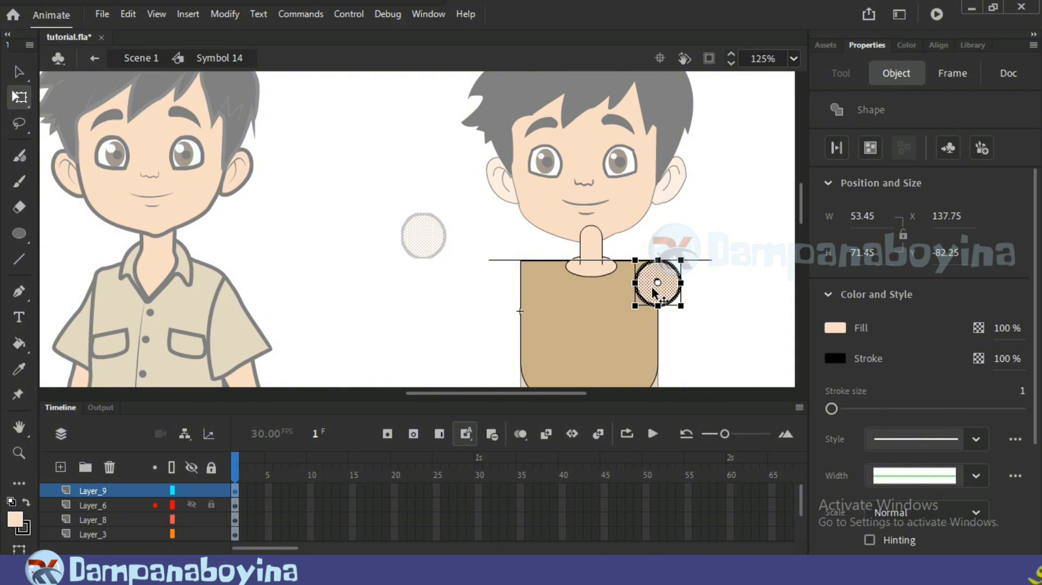
key(Left)
key(Left)
key(Left)
key(Left)
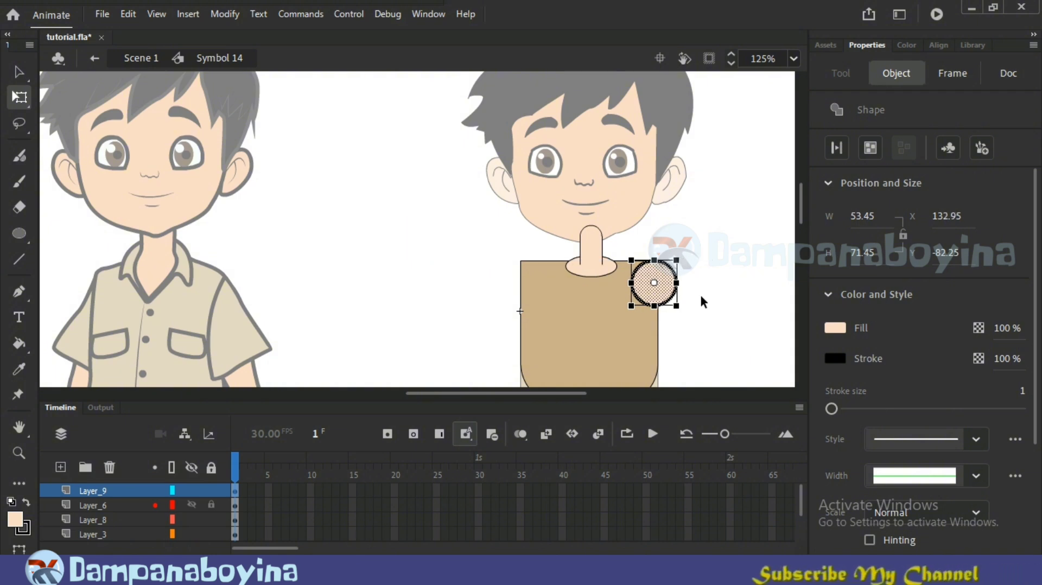
click(704, 296)
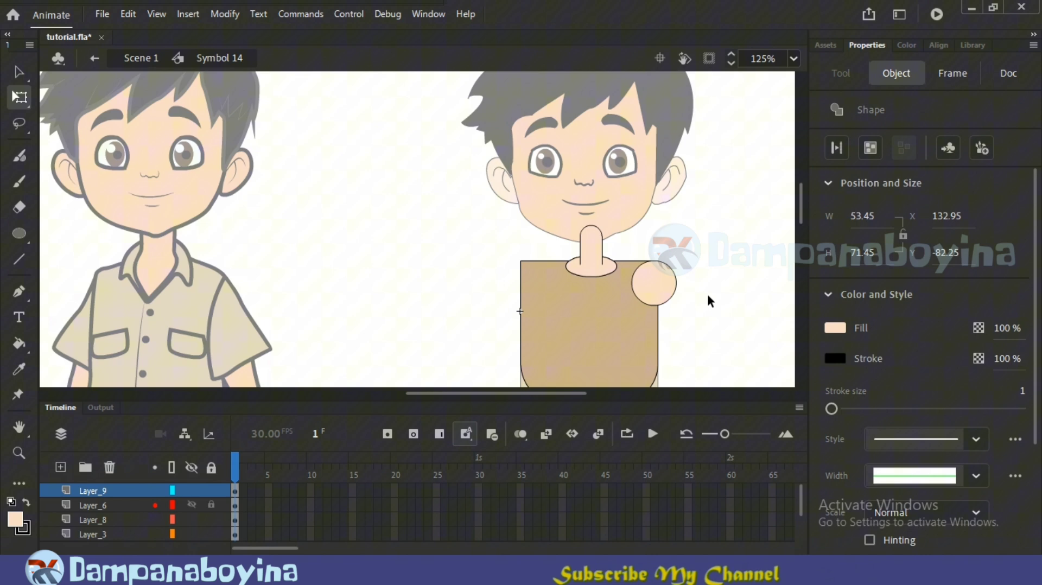
Step: Copy the shoulder circle onto another new layer and place the copy over the torso's upper left corner
click(670, 280)
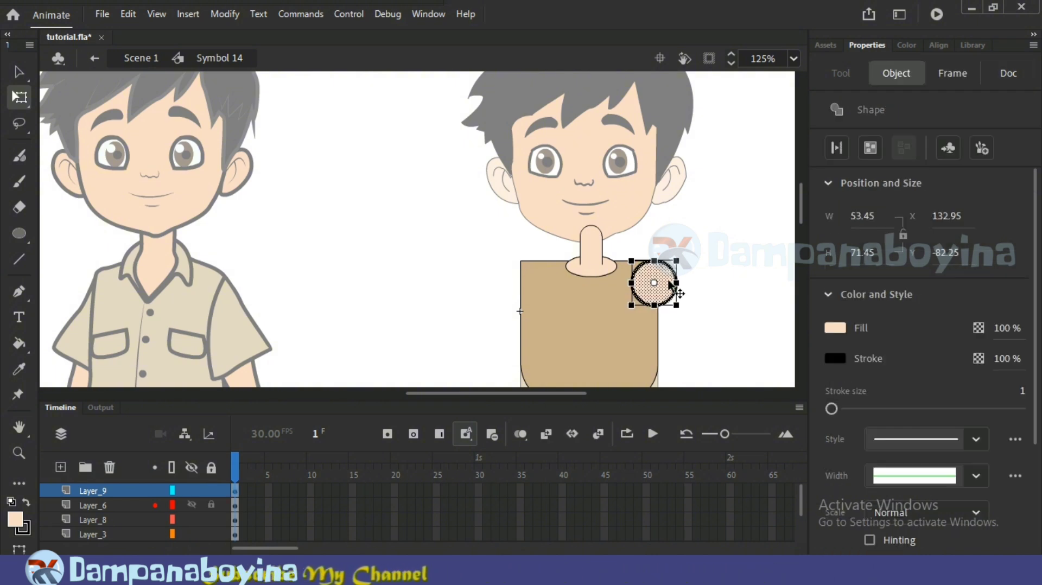
click(60, 466)
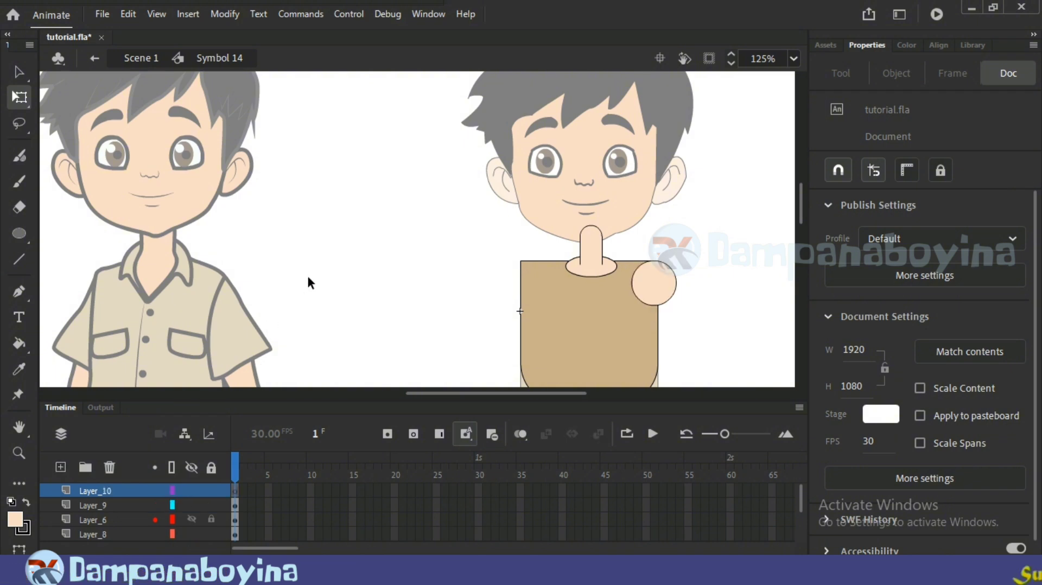
key(ctrl+v)
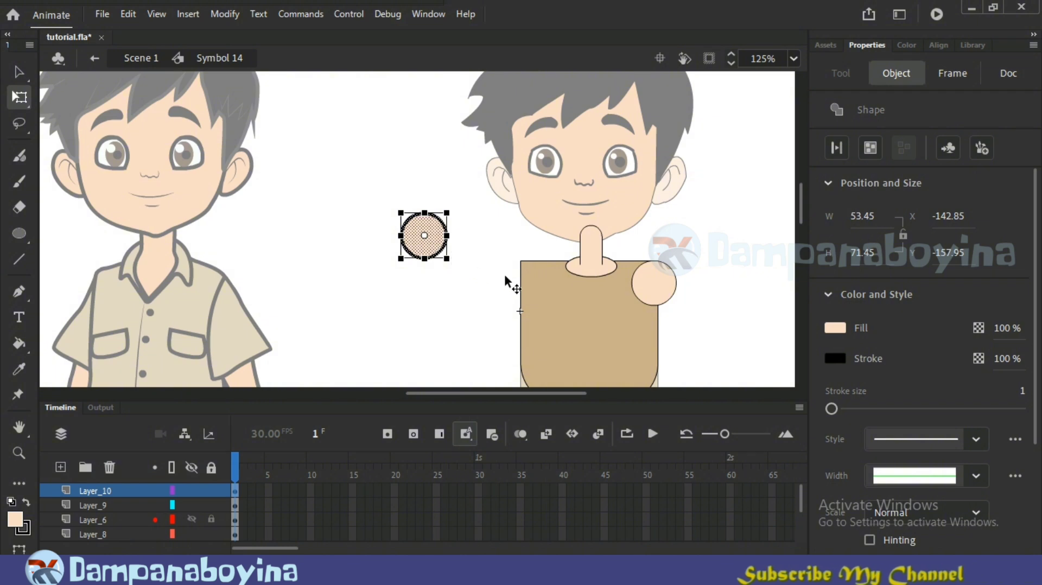
drag(429, 249, 525, 296)
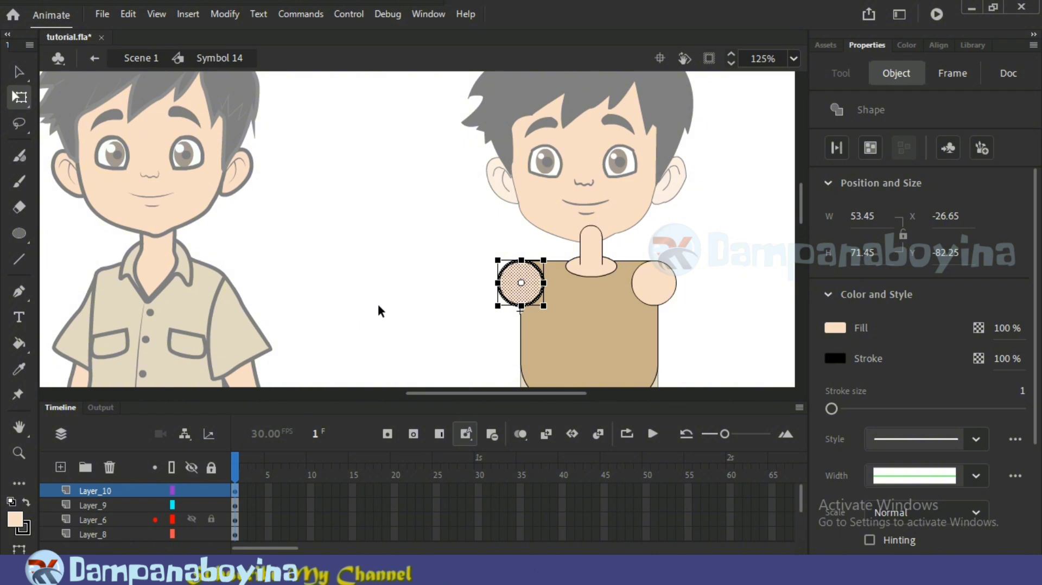
key(Right)
click(393, 302)
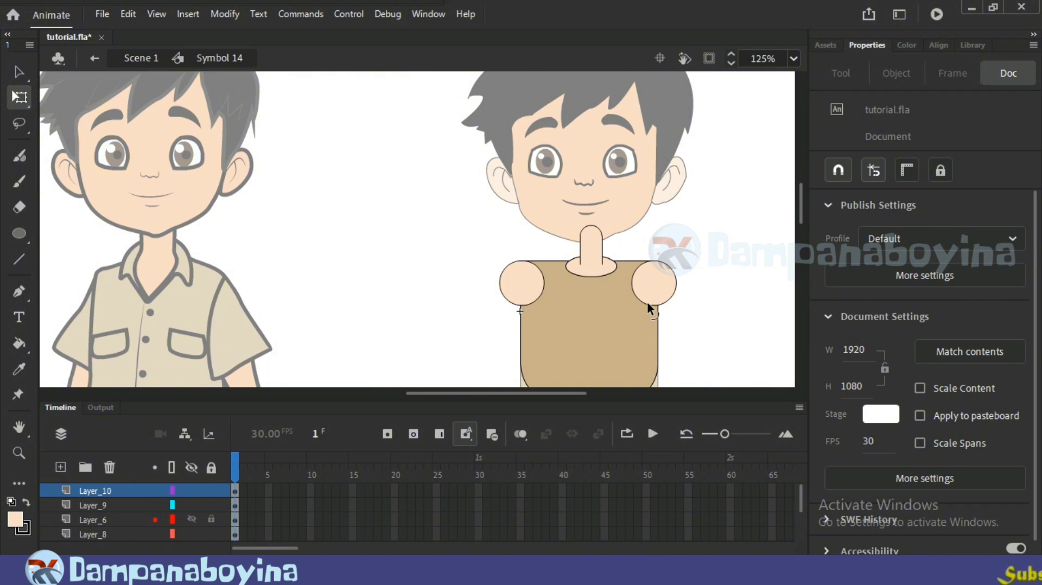
Step: Bend the torso's straight upper edge into a gentle upward arch between the two shoulder circles
click(19, 74)
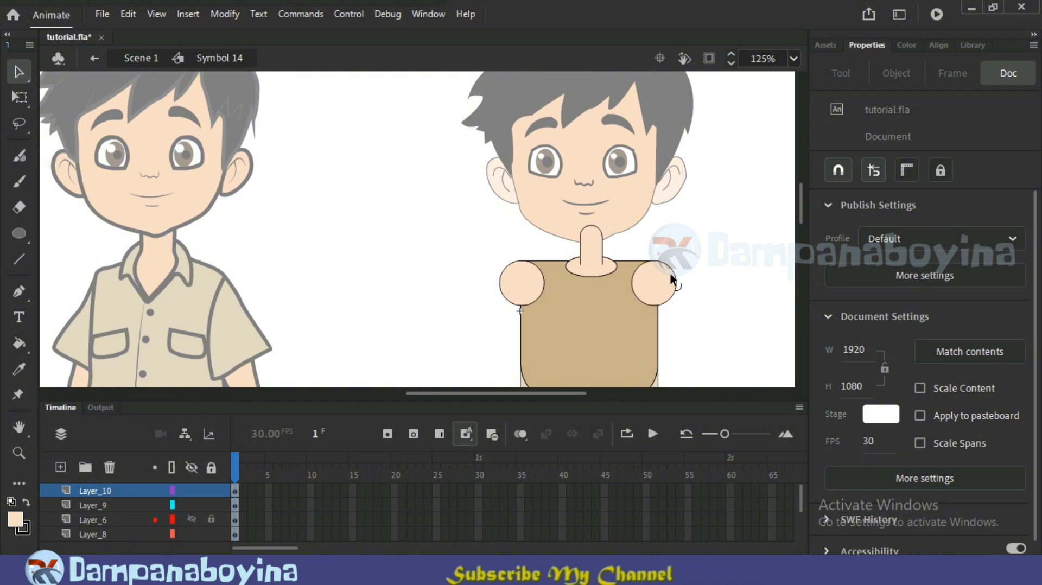
click(619, 260)
key(Delete)
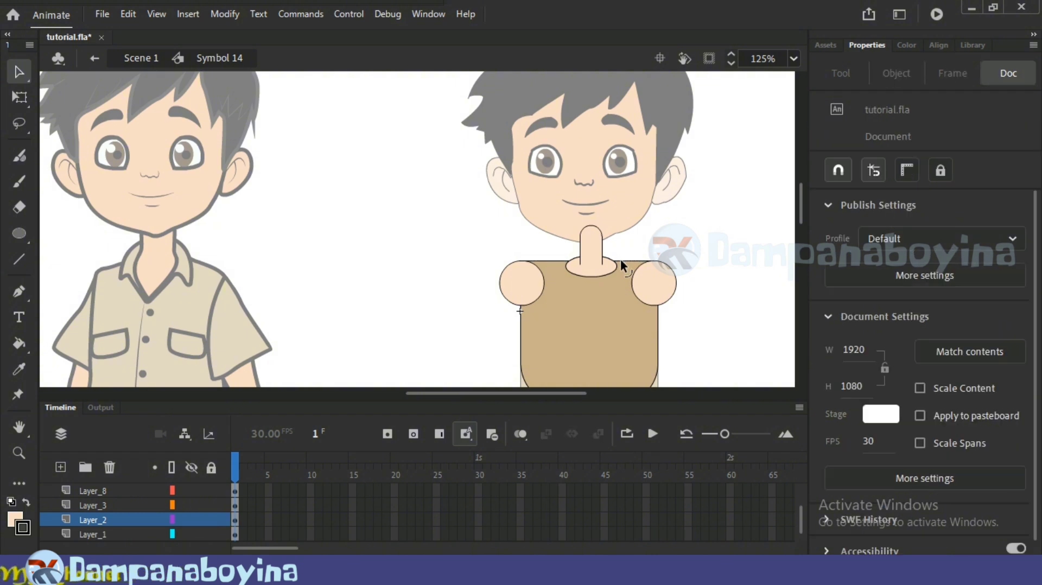
key(ctrl+z)
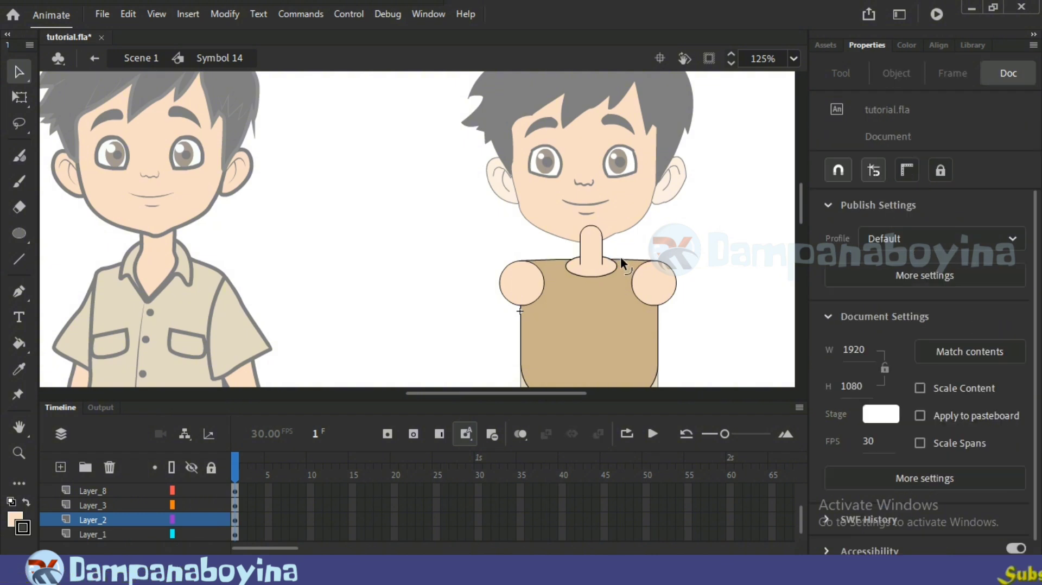
drag(621, 256, 620, 251)
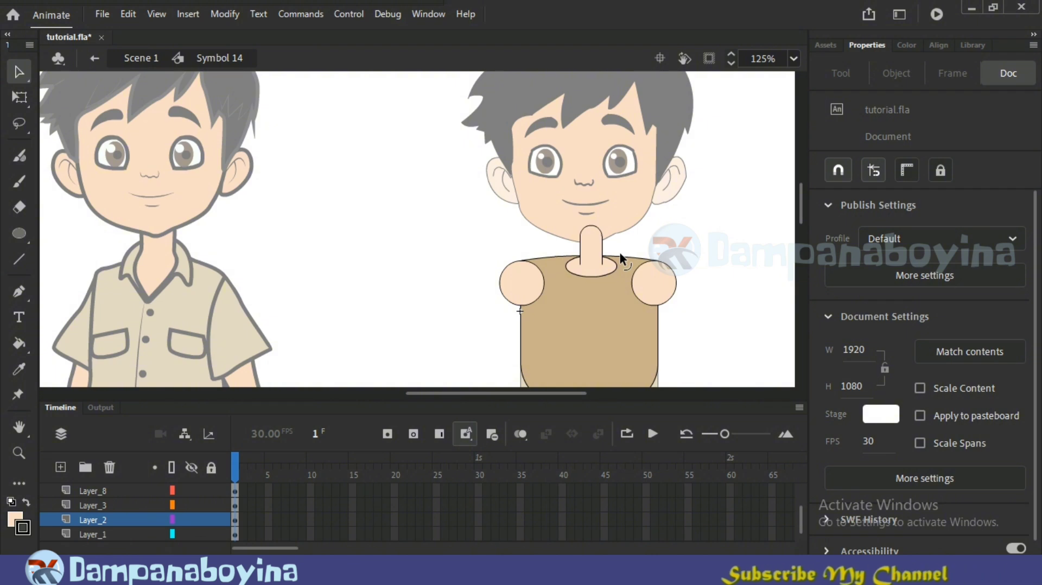
Step: Select the neck artwork on Layer_6, Layer_8 and Layer_3 together and nudge it slightly upward
click(591, 246)
click(113, 501)
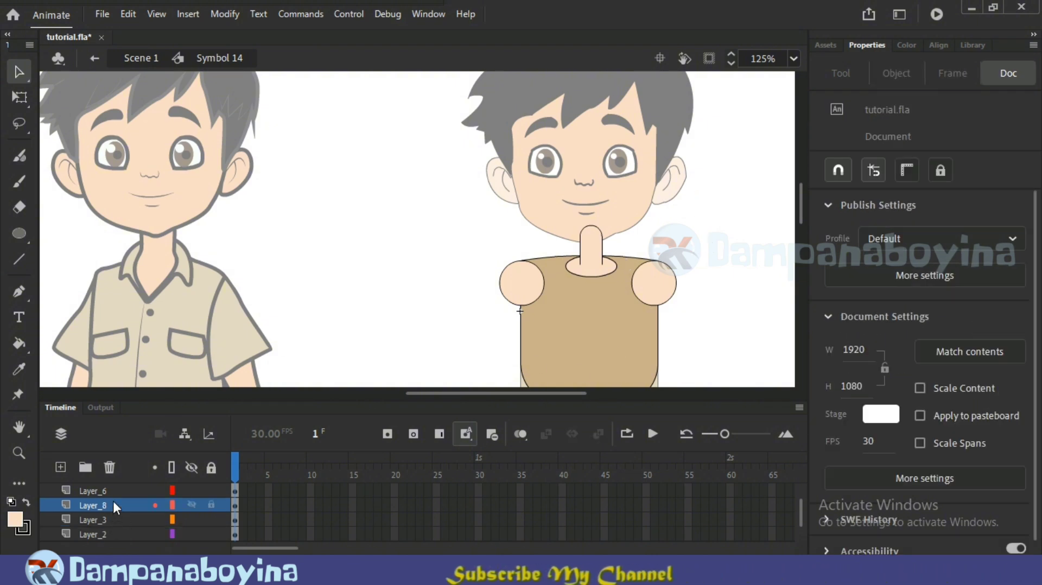
click(112, 490)
shift+click(113, 506)
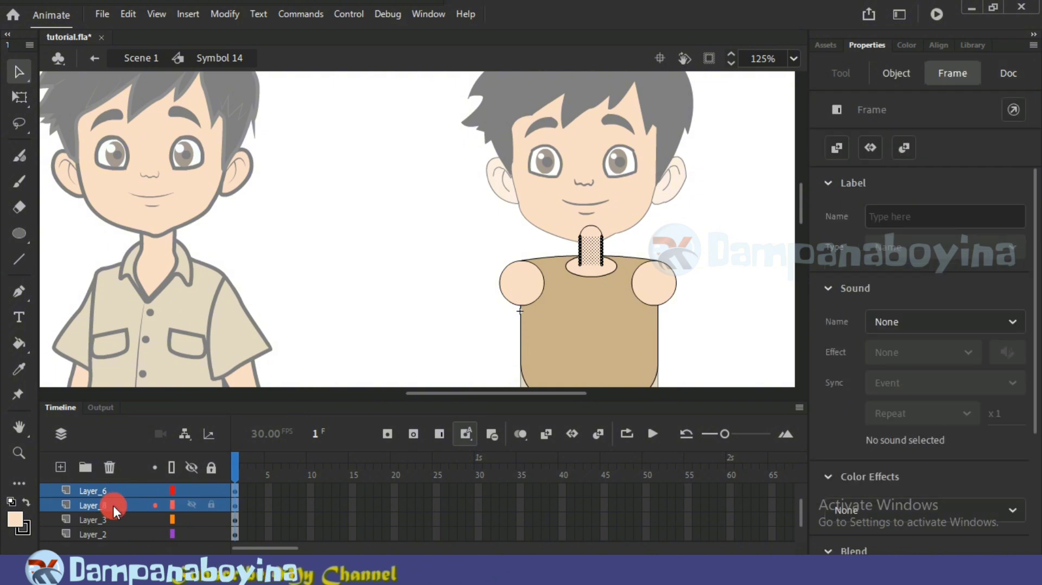
shift+click(105, 519)
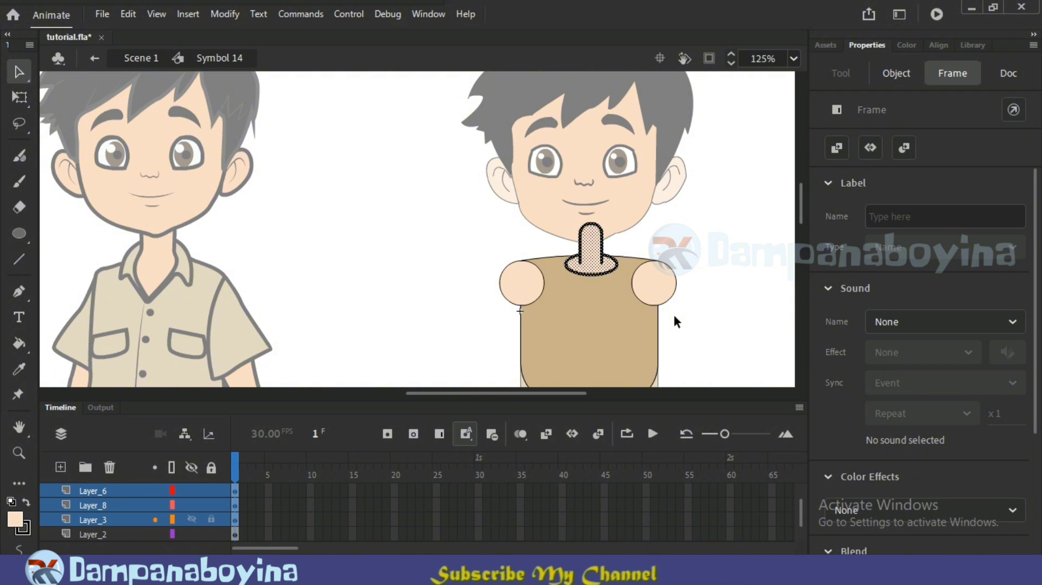
key(Up)
key(Up)
key(Up)
key(Up)
key(Up)
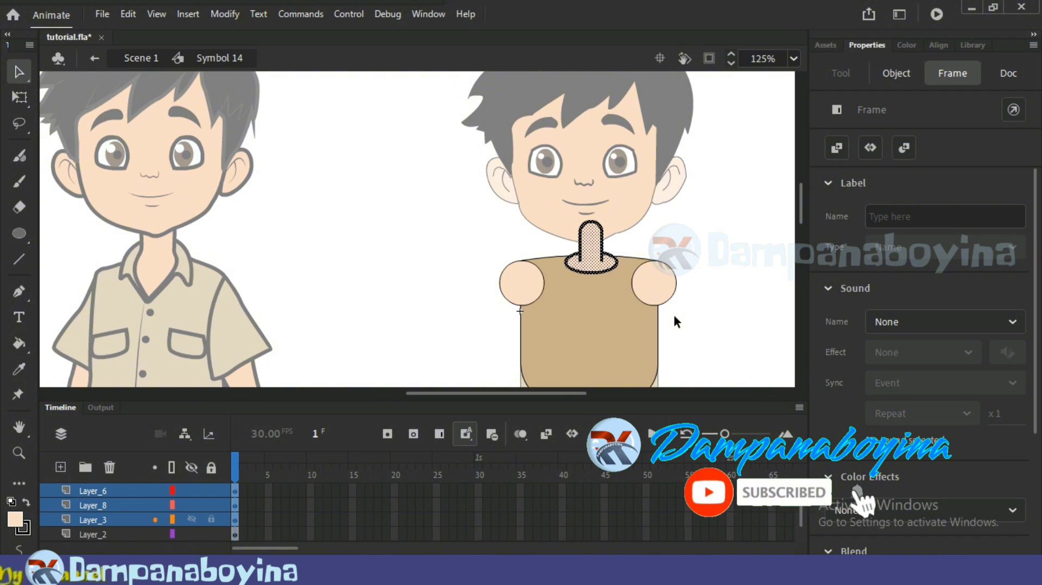
click(725, 257)
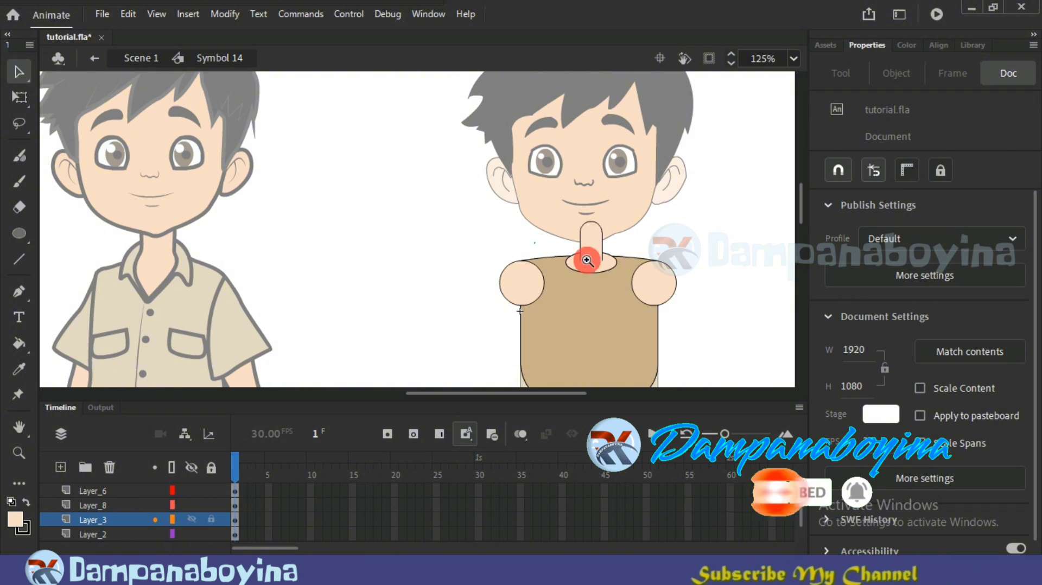
Step: Nudge the artwork on the three neck layers down until the neck oval's outline meets the torso's arched upper edge
drag(535, 242, 630, 281)
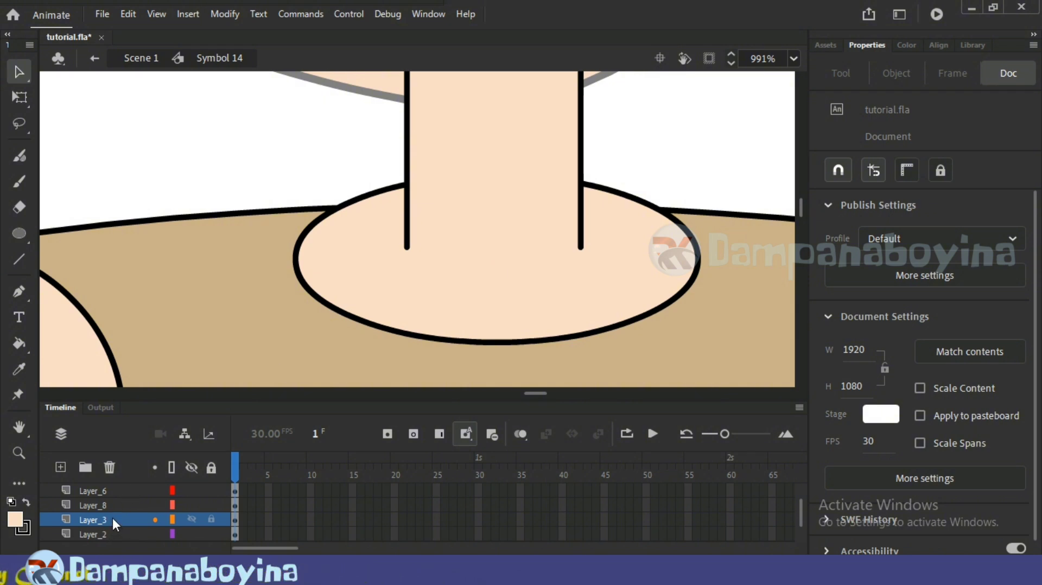
shift+click(110, 499)
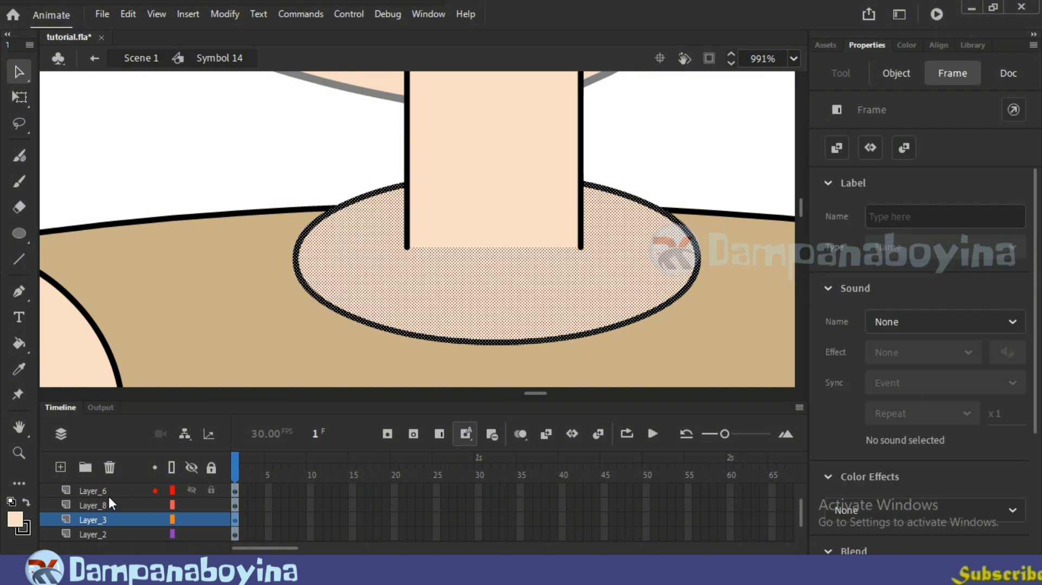
shift+click(110, 491)
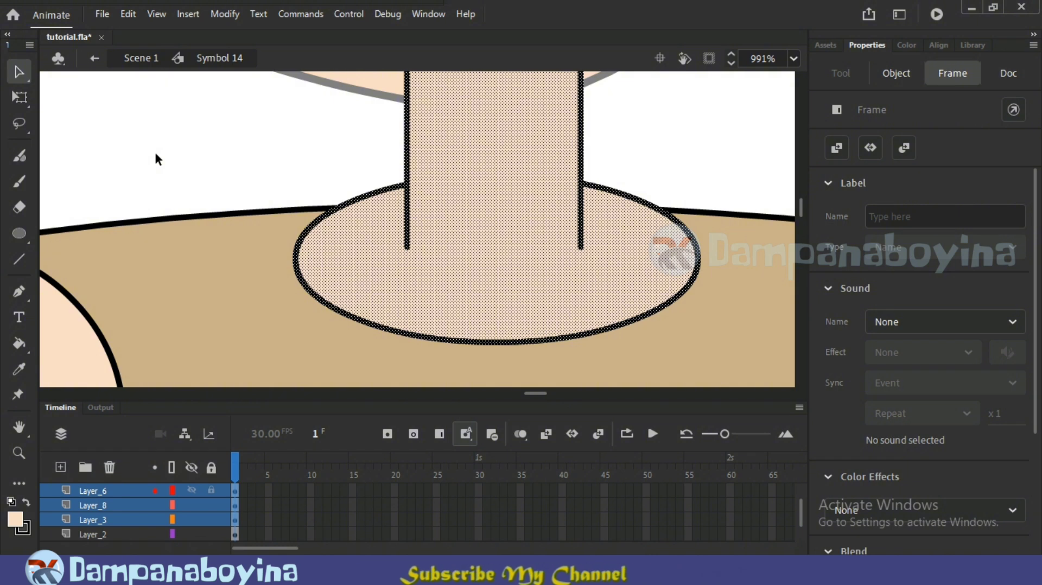
key(Down)
key(Down)
key(Down)
key(Down)
key(Down)
key(Down)
key(Down)
key(Down)
key(Down)
key(Down)
key(Down)
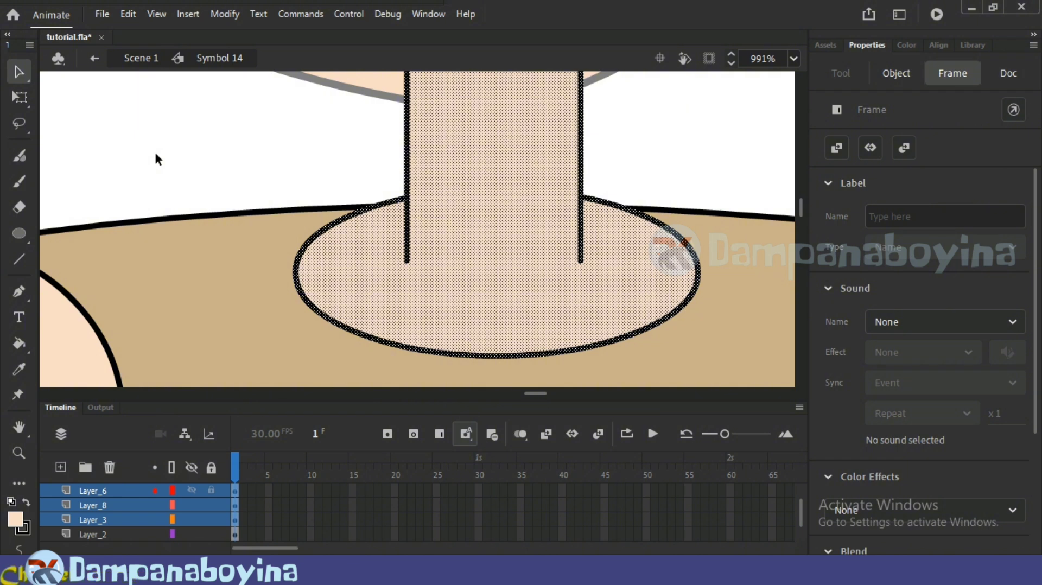
key(Down)
key(Down)
key(Down)
key(Down)
key(Down)
key(Down)
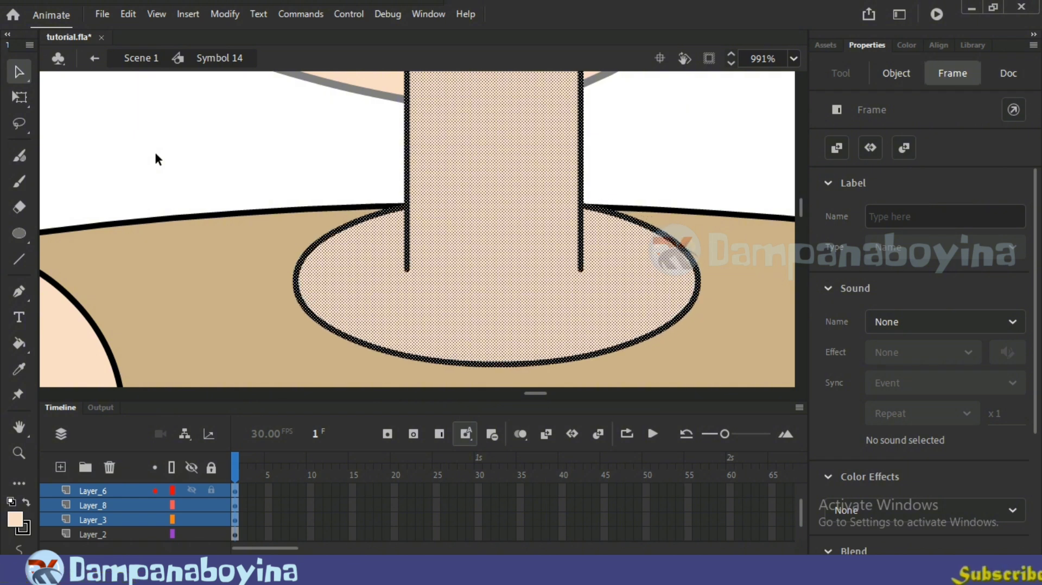
Step: Shorten the neck column on Layer_6 from its lower end and nudge it down until it meets the neck oval at the torso's shoulder line
click(643, 141)
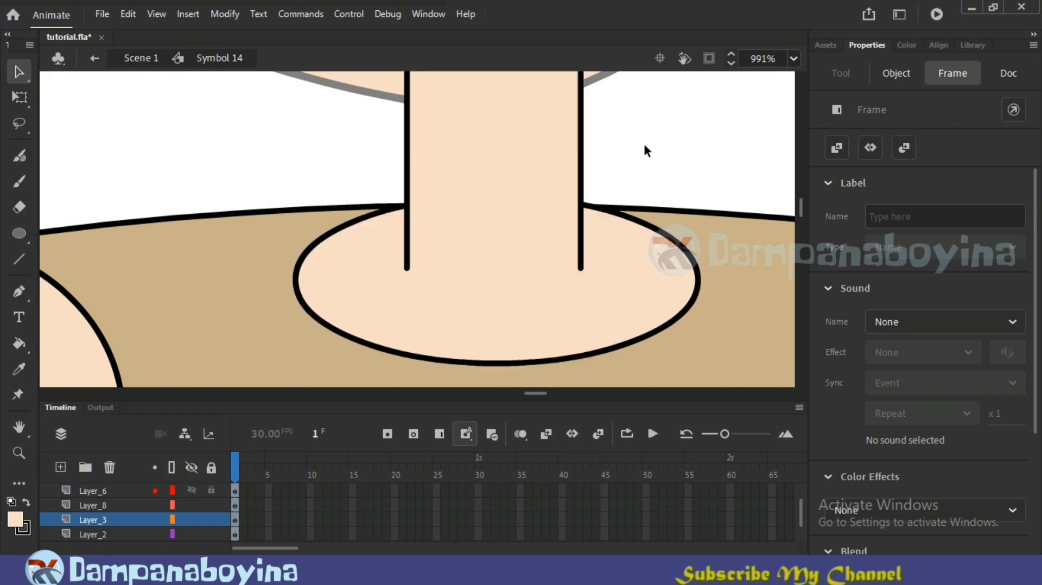
double_click(458, 234)
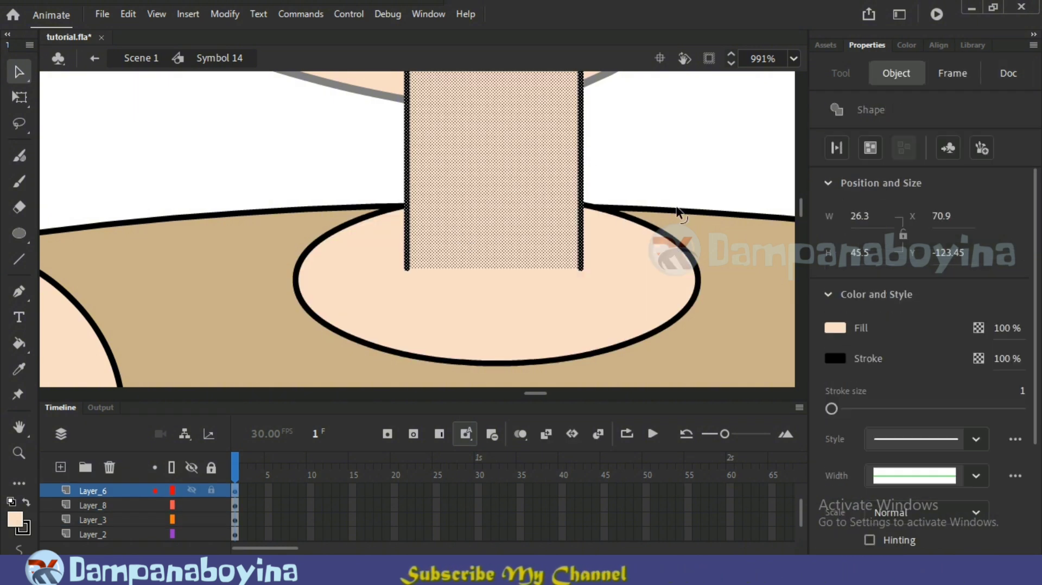
scroll(689, 191, up, 3)
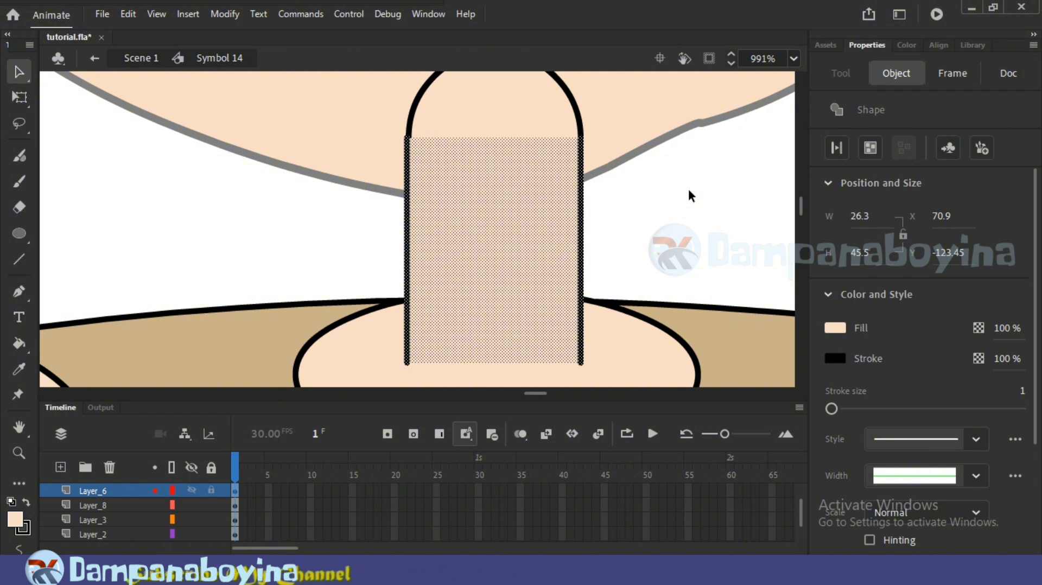
click(20, 98)
drag(494, 362, 495, 301)
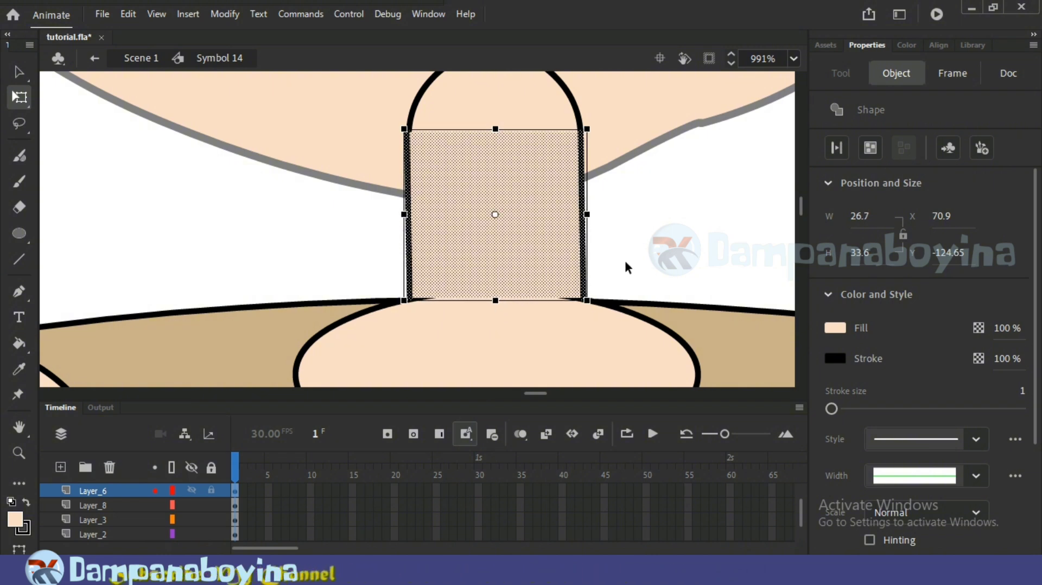
key(Down)
key(Down)
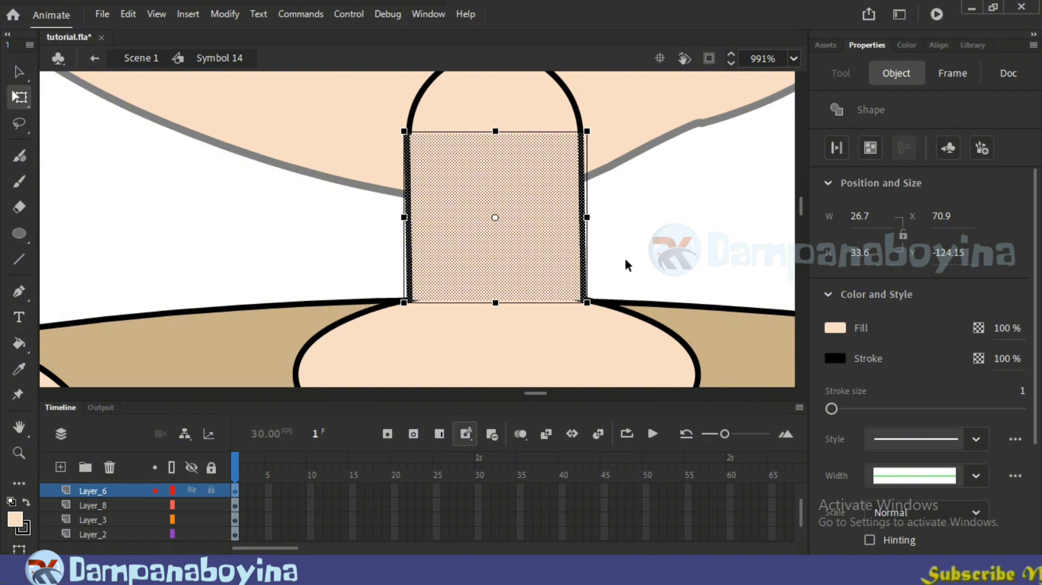
click(624, 256)
Step: Nudge the neck oval on Layer_3 slightly upward so its outline joins the lower ends of the neck column
click(562, 355)
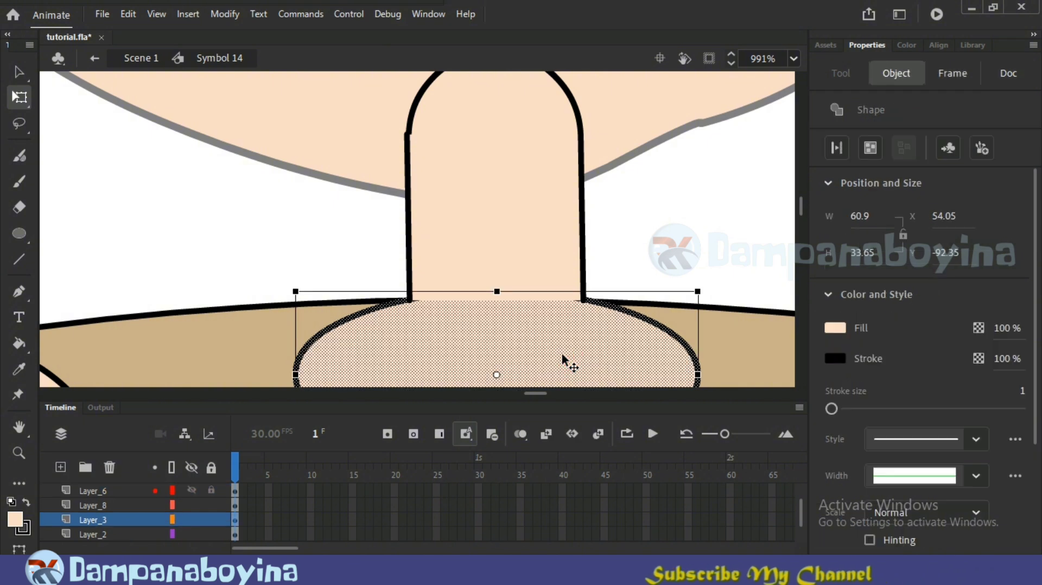
key(Up)
key(Up)
key(Up)
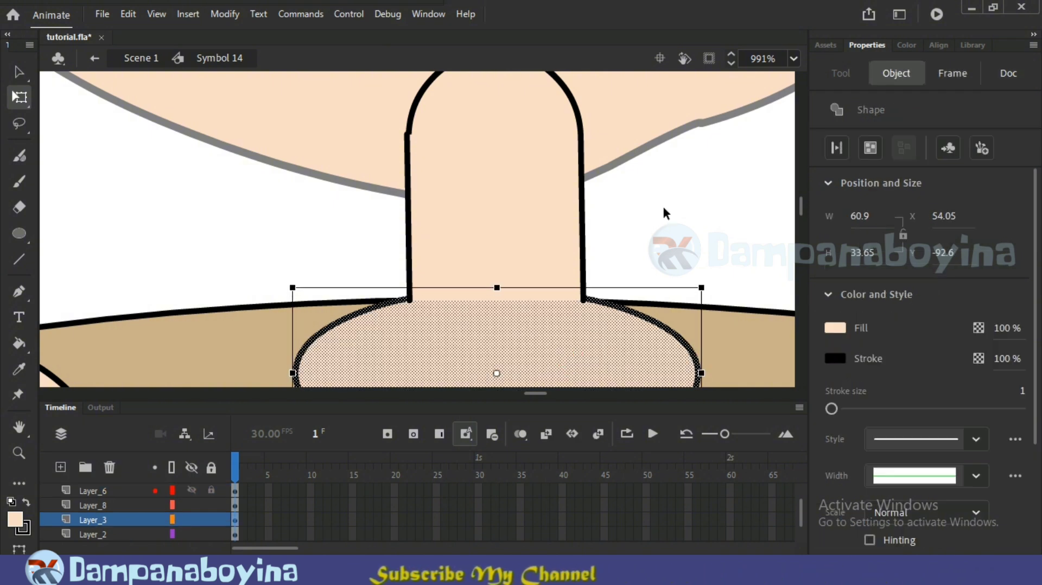
click(680, 204)
key(v)
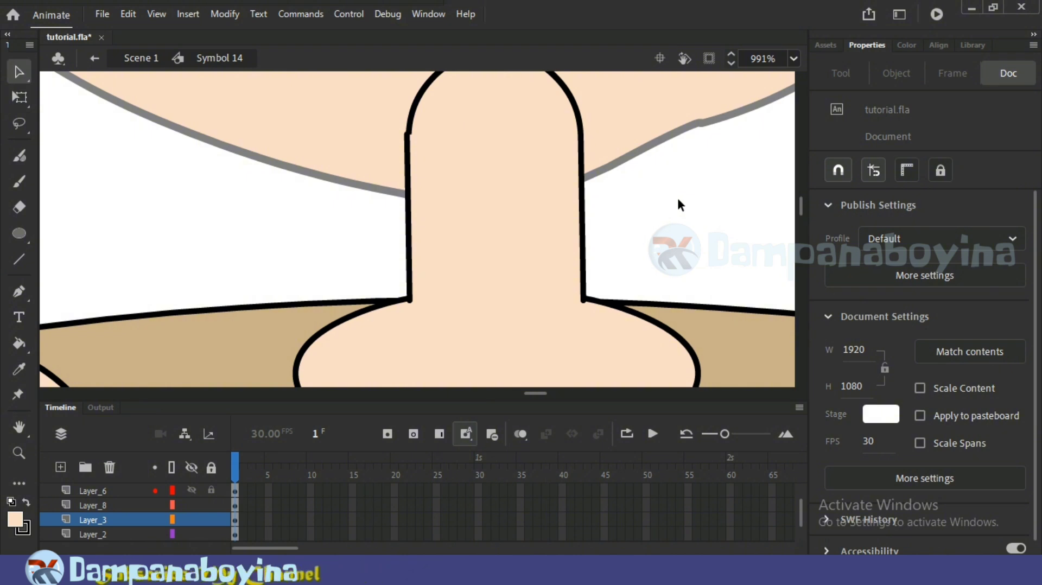
Step: Sample the torso's tan fill and apply it to both shoulder circles
key(ctrl+minus)
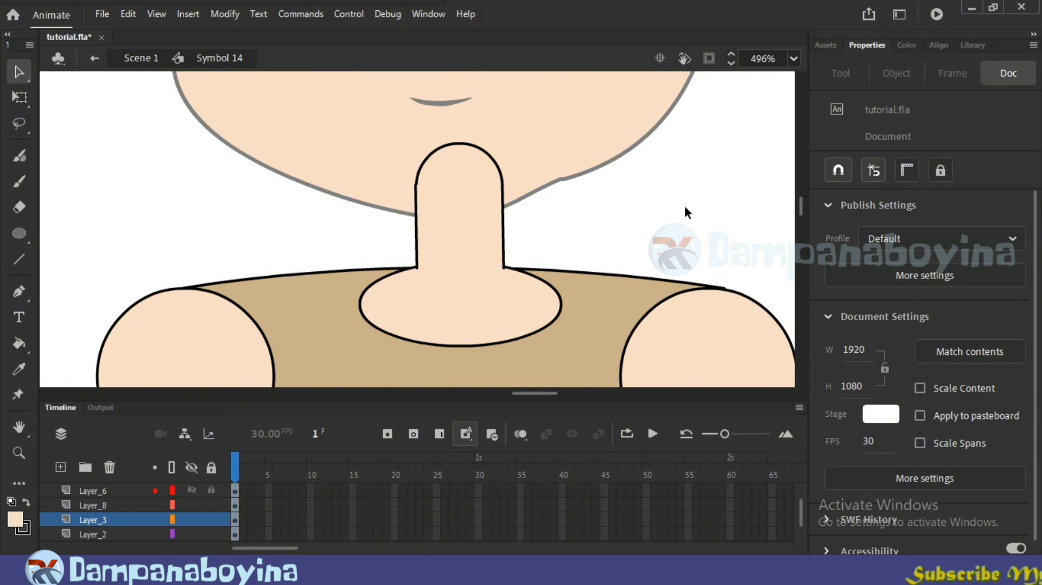
key(ctrl+minus)
key(ctrl+minus)
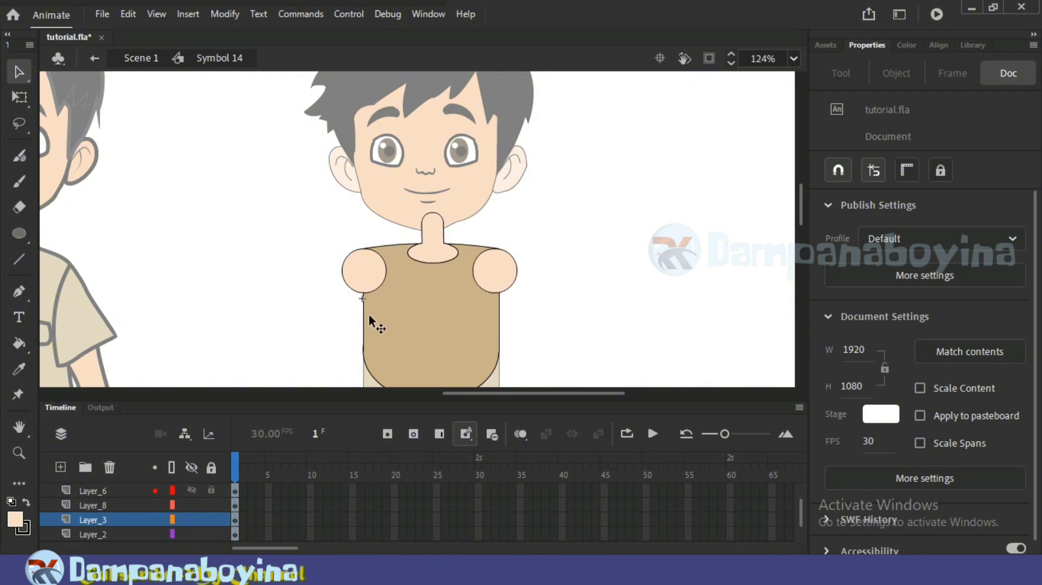
key(i)
click(463, 293)
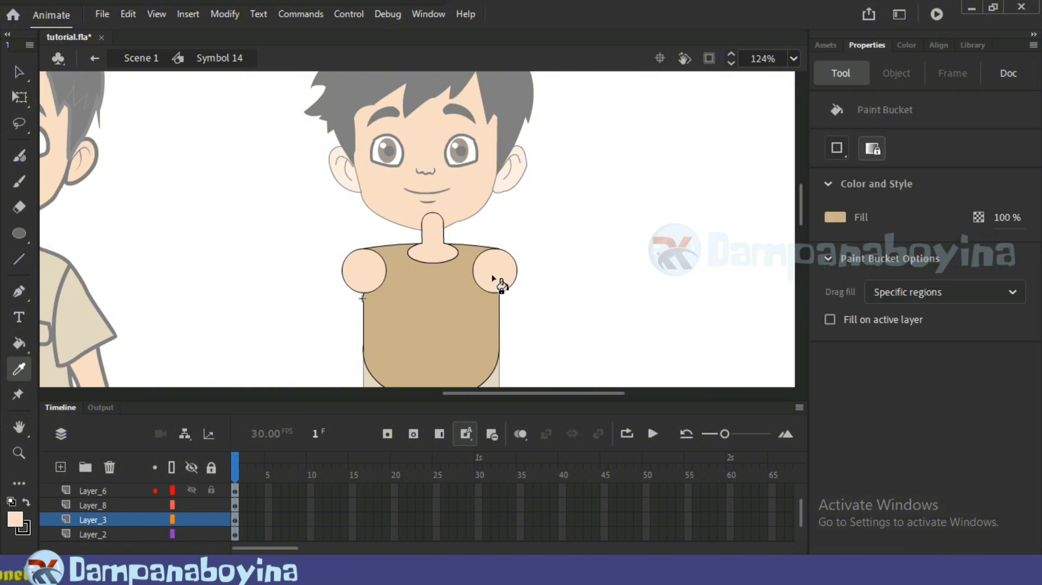
click(374, 283)
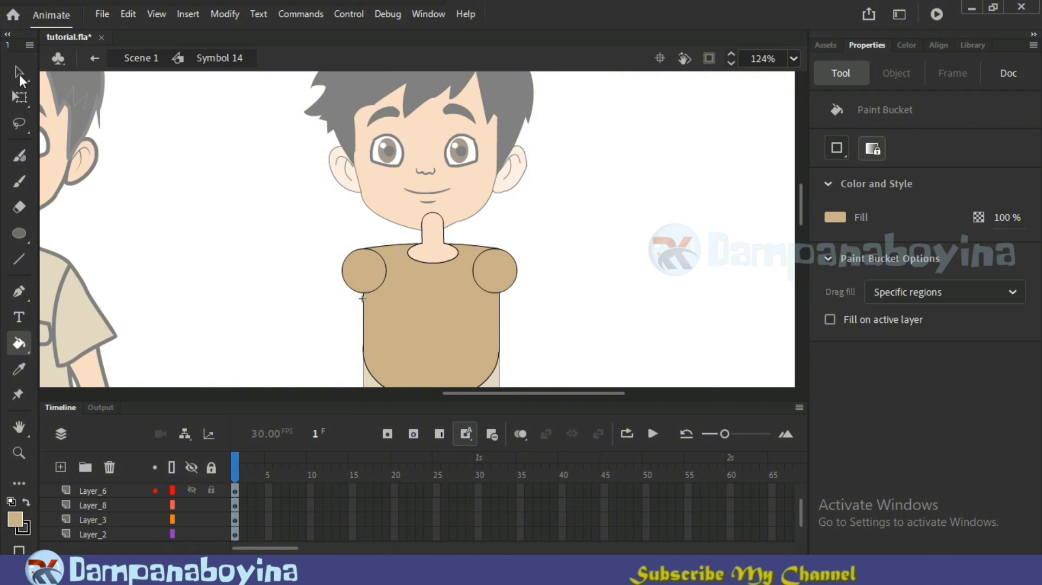
key(v)
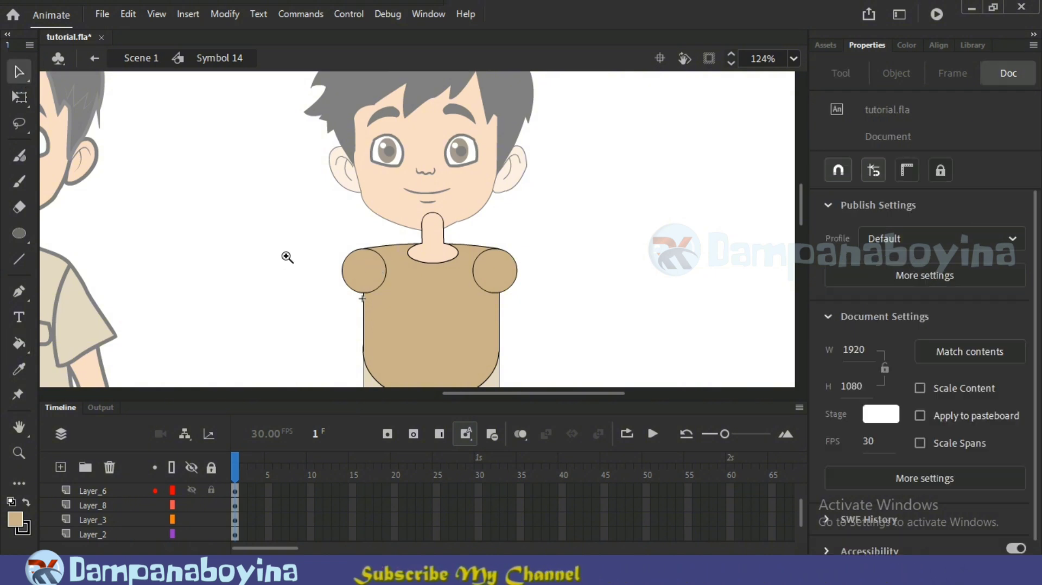
Step: Nudge the right shoulder circle on Layer_9 slightly up and to the right so its outline lines up with the torso's arched shoulder line
drag(320, 252, 550, 285)
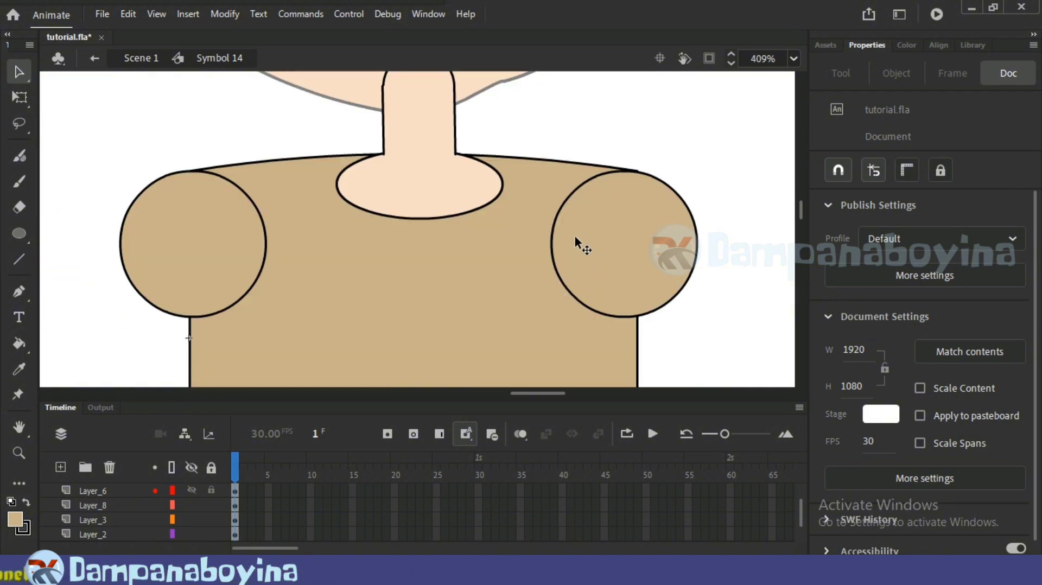
double_click(596, 227)
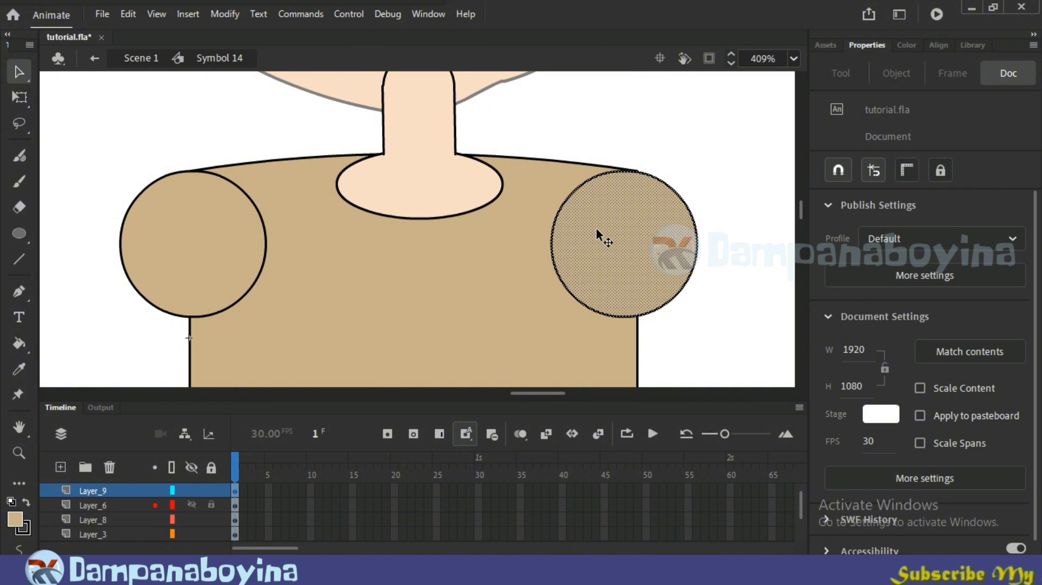
key(Right)
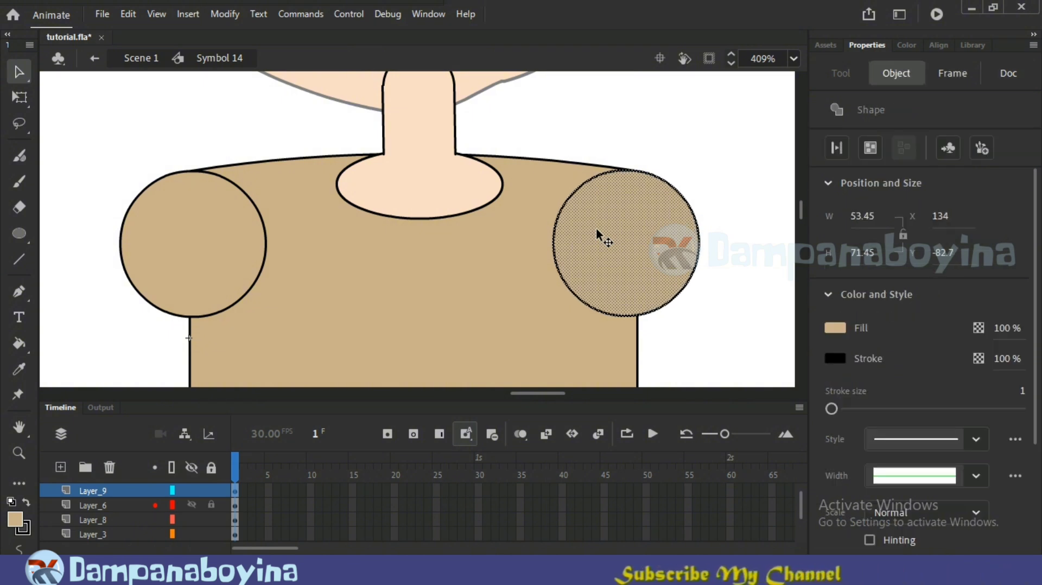
key(Right)
click(669, 144)
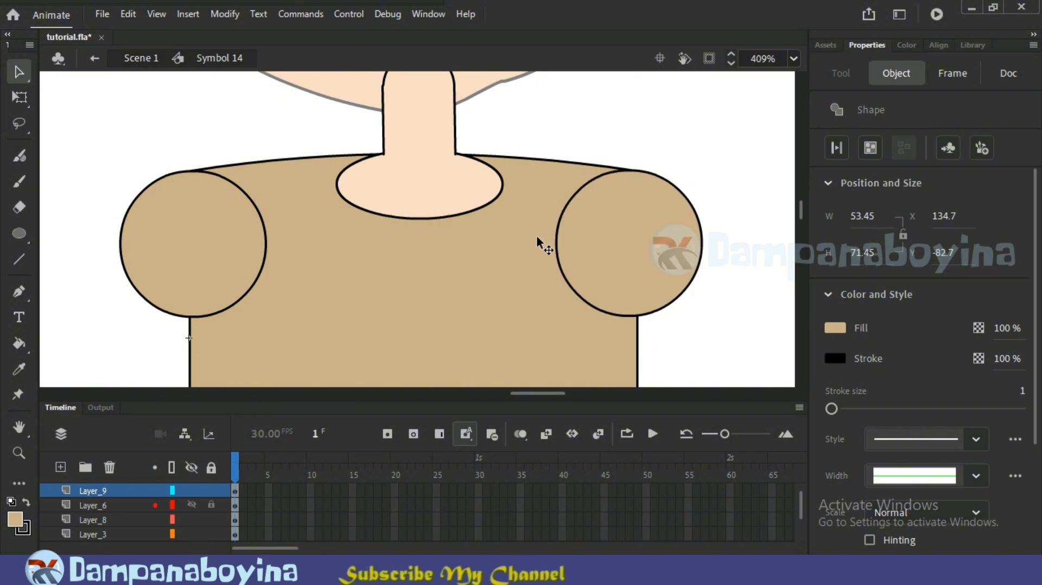
Step: Erase the part of the right shoulder circle's outline that crosses the torso, leaving only the outer curve
click(554, 241)
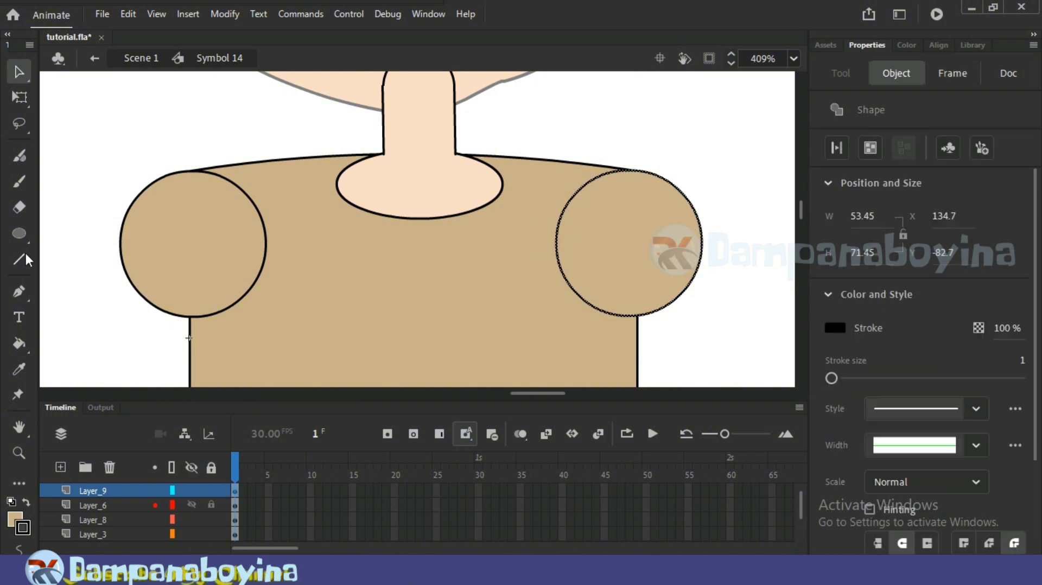
click(19, 207)
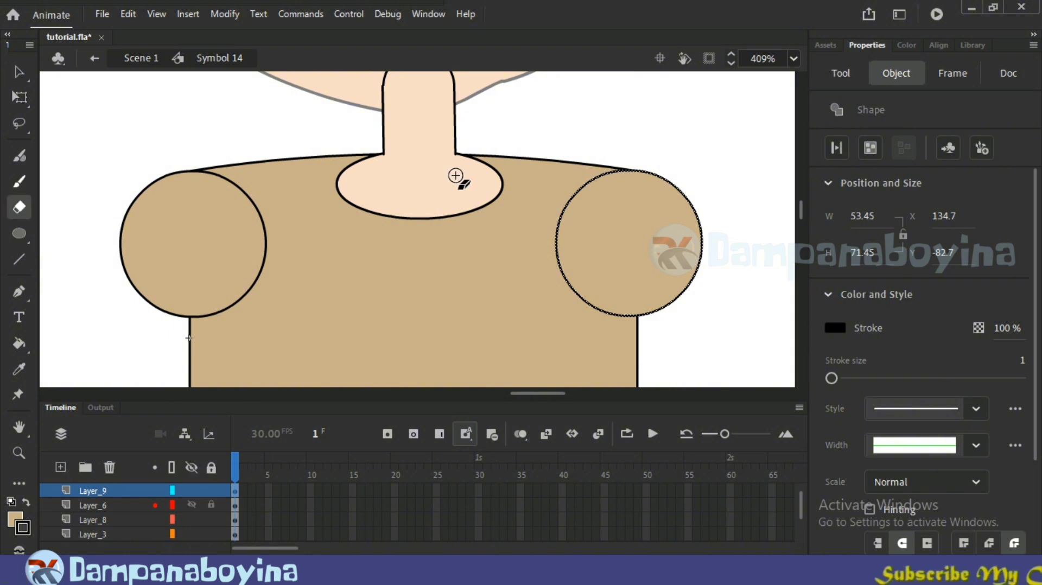
mouse_move(612, 174)
mouse_down()
mouse_move(567, 214)
mouse_move(566, 265)
mouse_move(588, 294)
mouse_move(578, 292)
mouse_move(628, 314)
mouse_move(614, 176)
mouse_up()
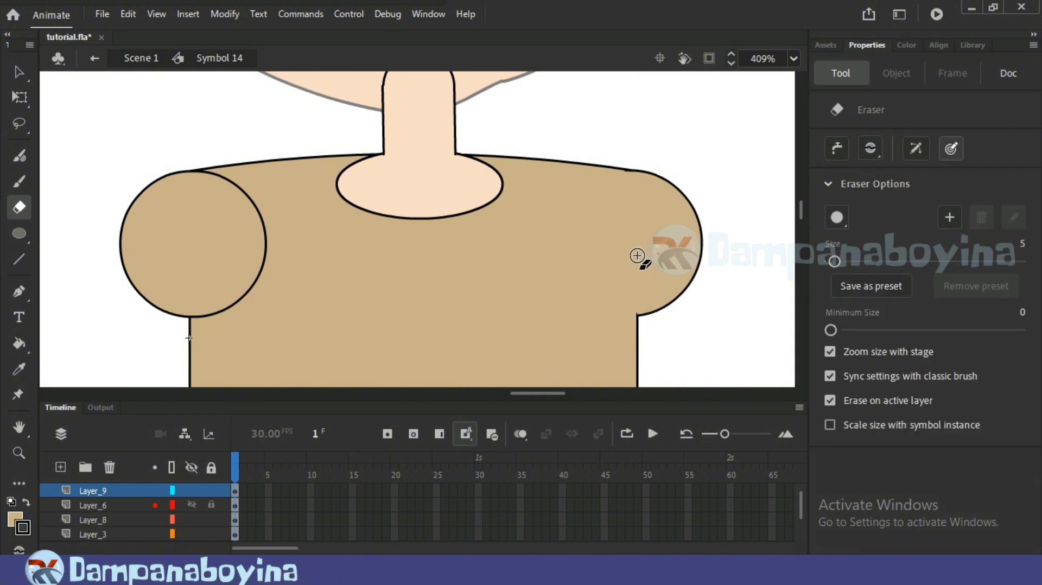
Step: Erase the part of the left shoulder circle's outline on Layer_10 that overlaps the torso, keeping the outer curve
drag(800, 505, 800, 498)
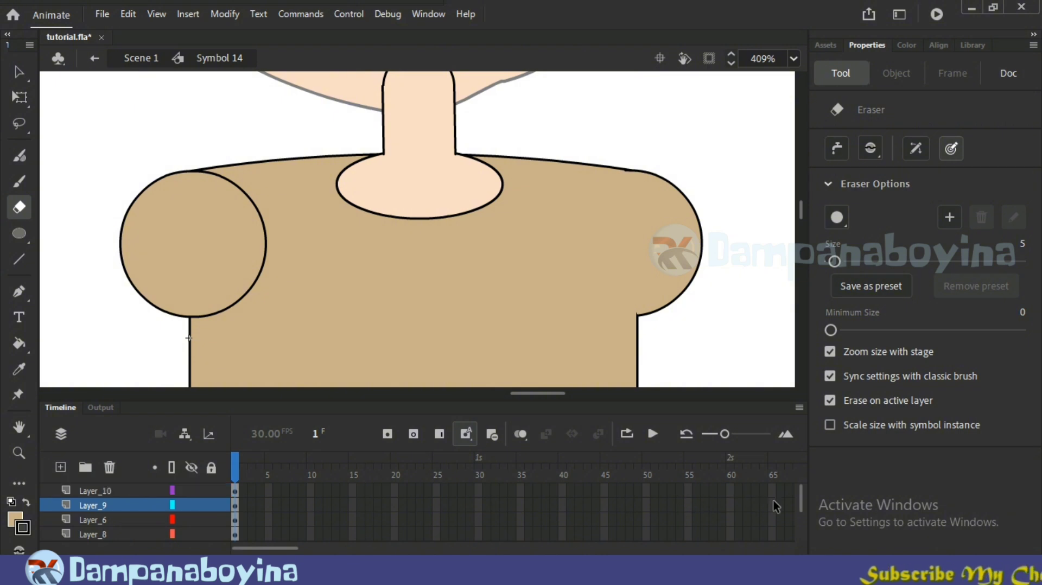
click(97, 491)
click(97, 491)
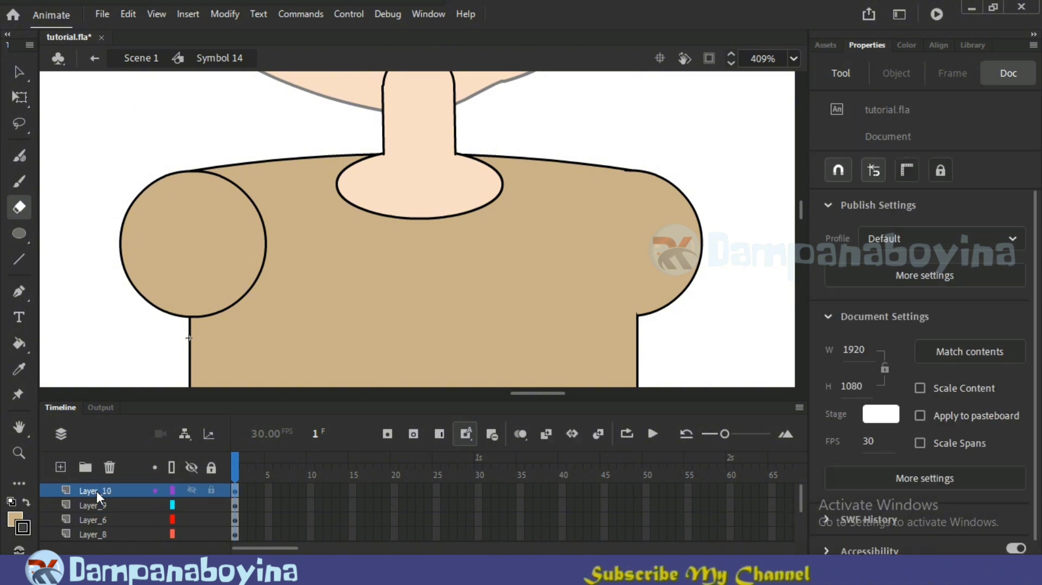
click(21, 69)
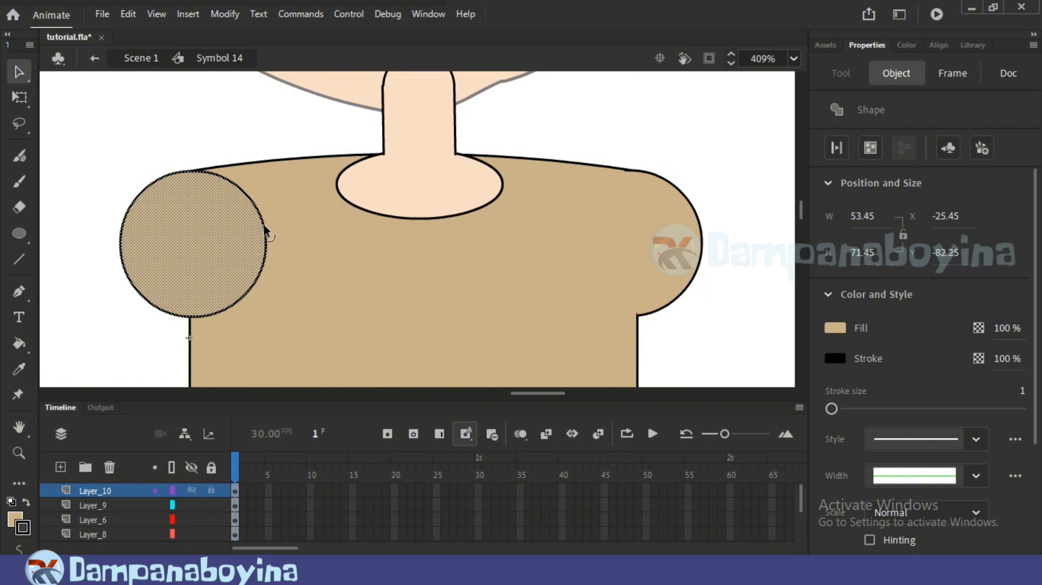
click(264, 227)
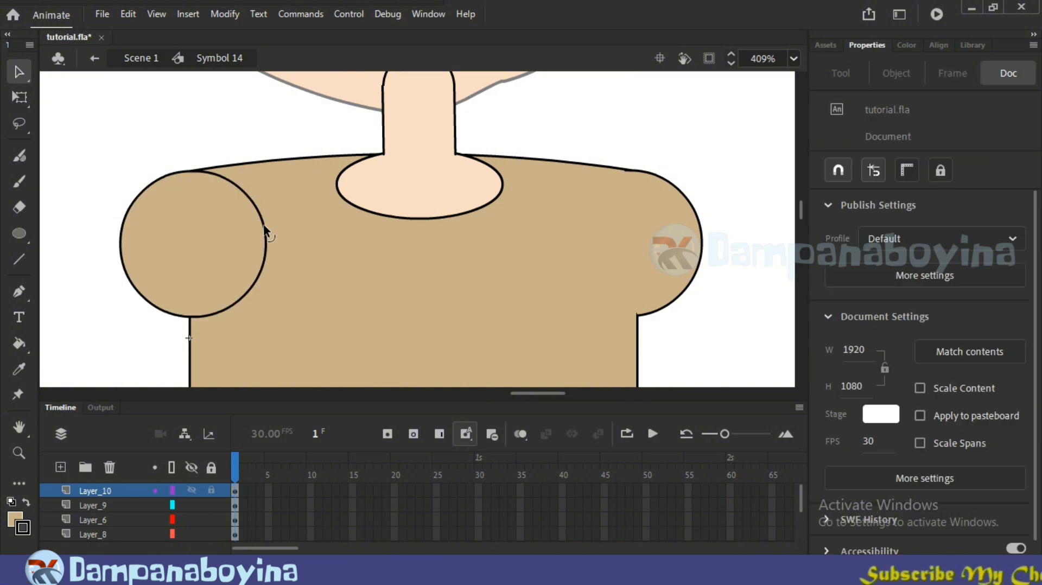
click(265, 229)
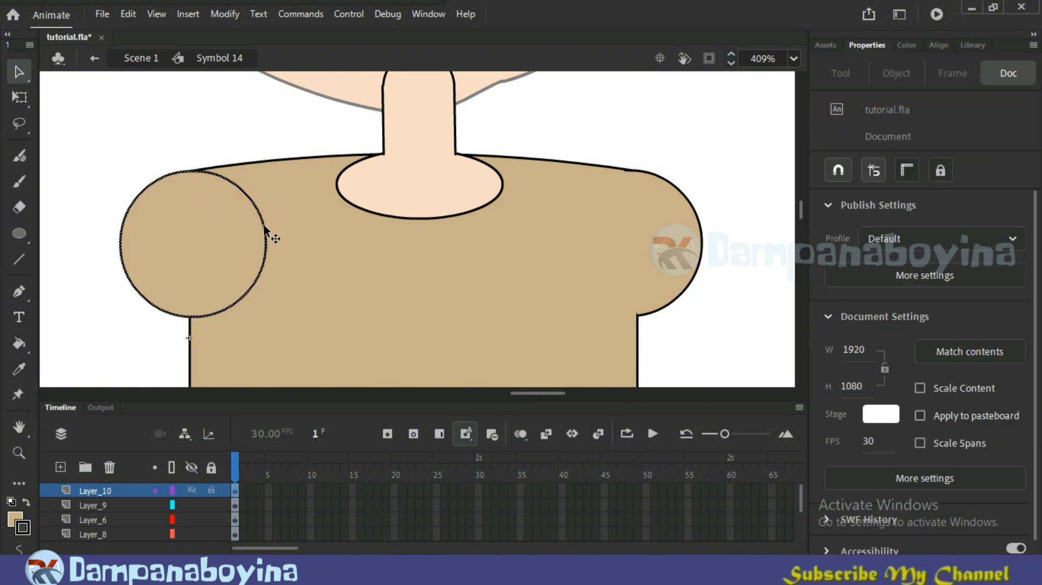
click(19, 207)
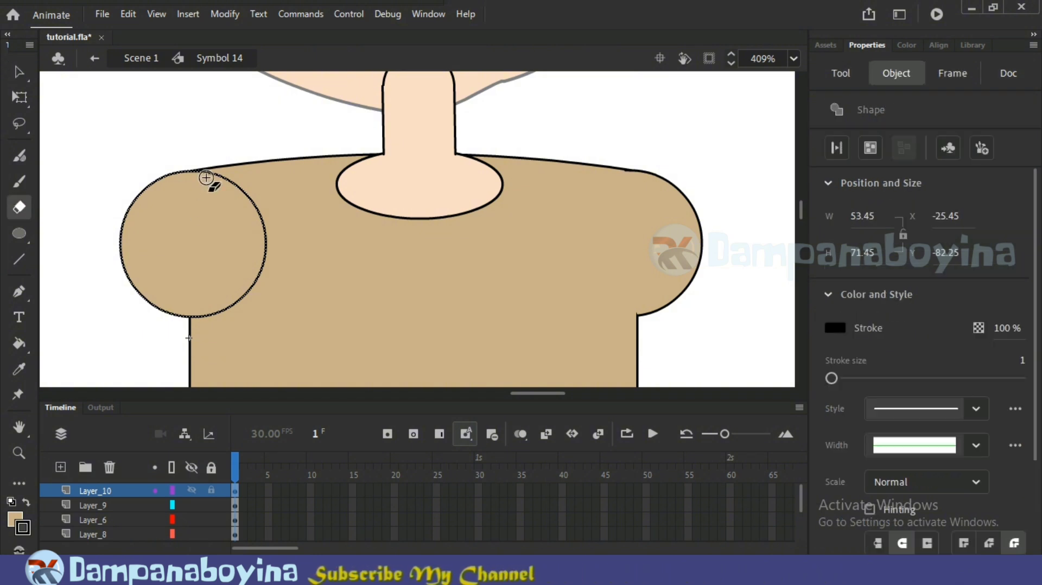
mouse_move(205, 175)
mouse_down()
mouse_move(247, 217)
mouse_move(218, 313)
mouse_up()
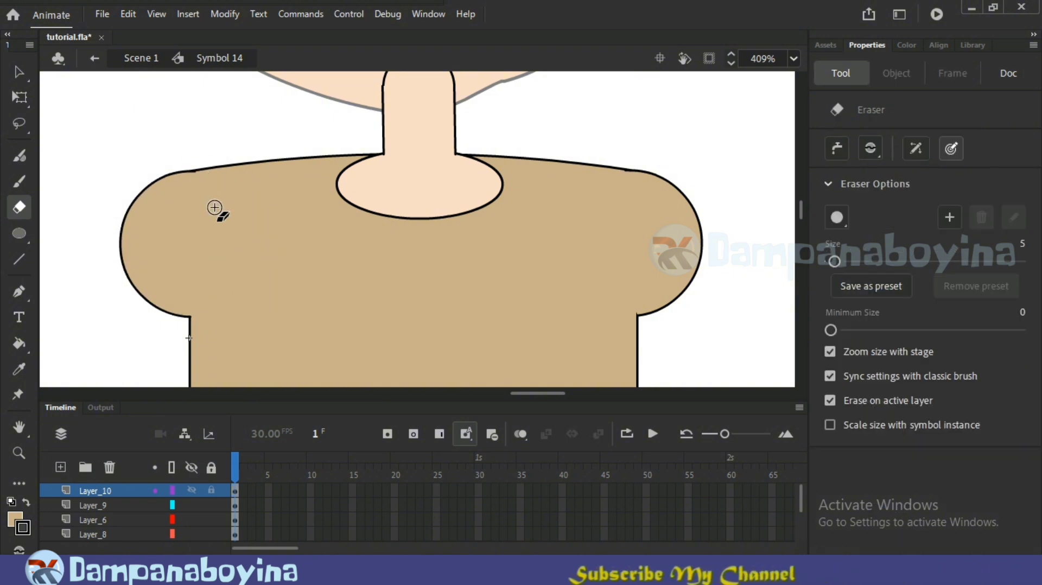
click(624, 176)
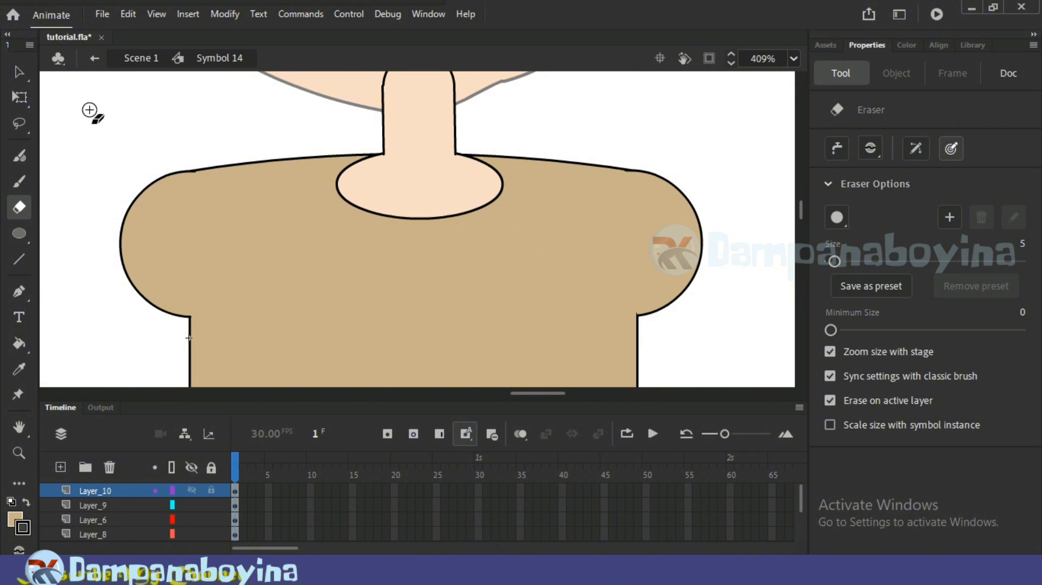
key(v)
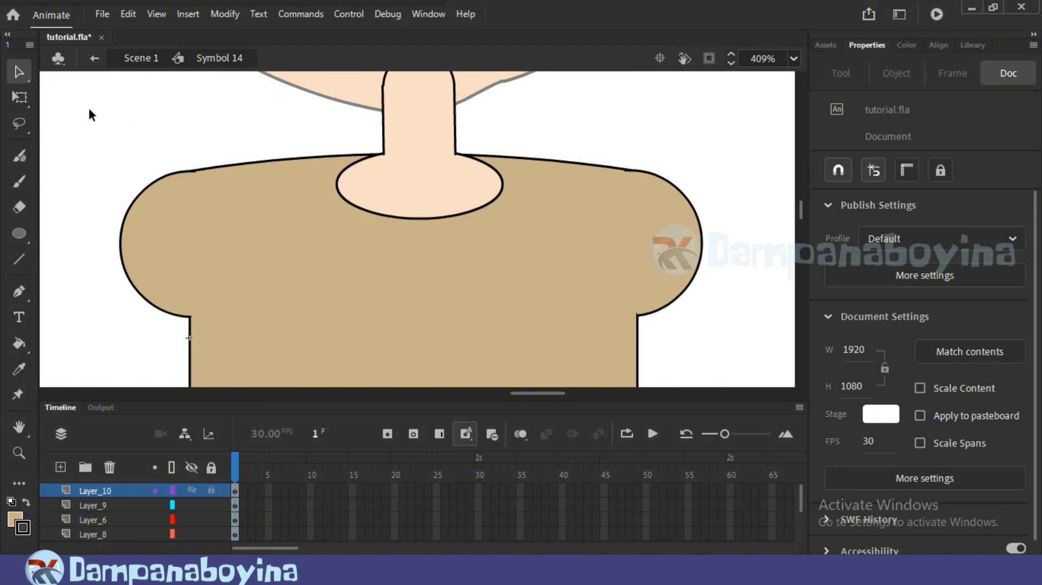
Step: Compare the jointed torso with the reference boy, and inspect where the torso overlaps the waist and hip pieces
key(ctrl+minus)
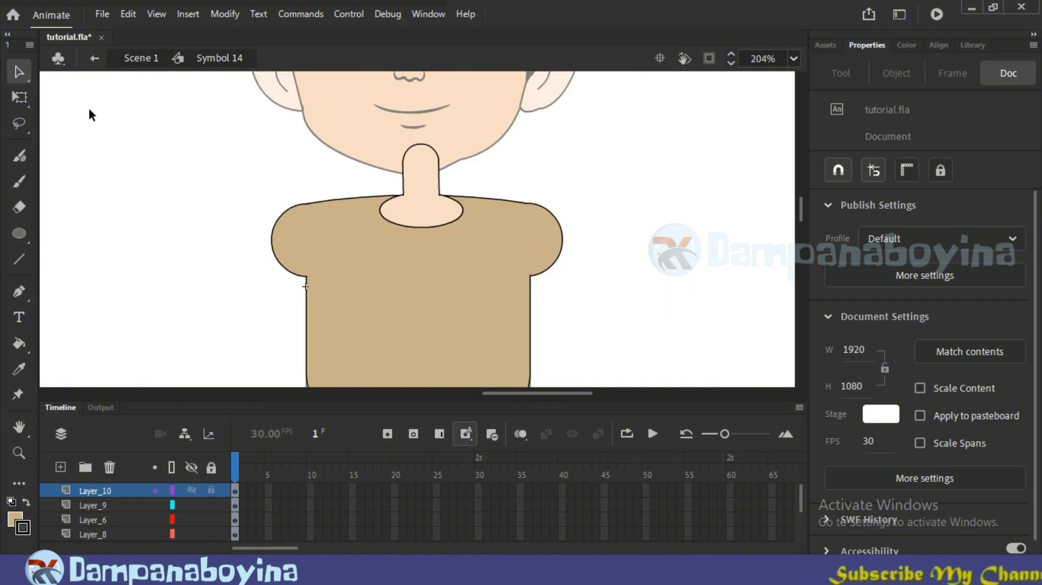
key(ctrl+minus)
key(ctrl+minus)
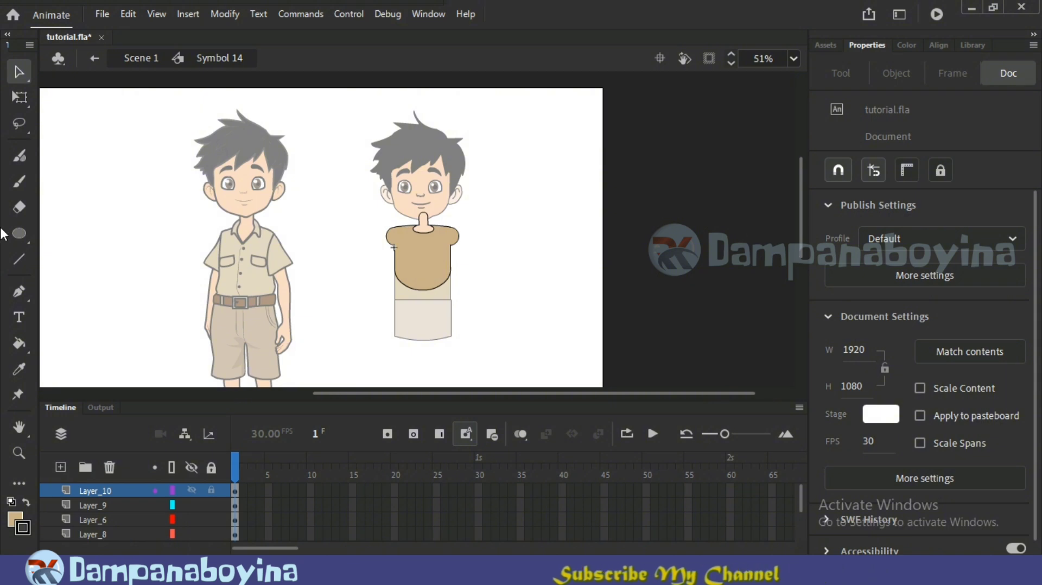
click(445, 393)
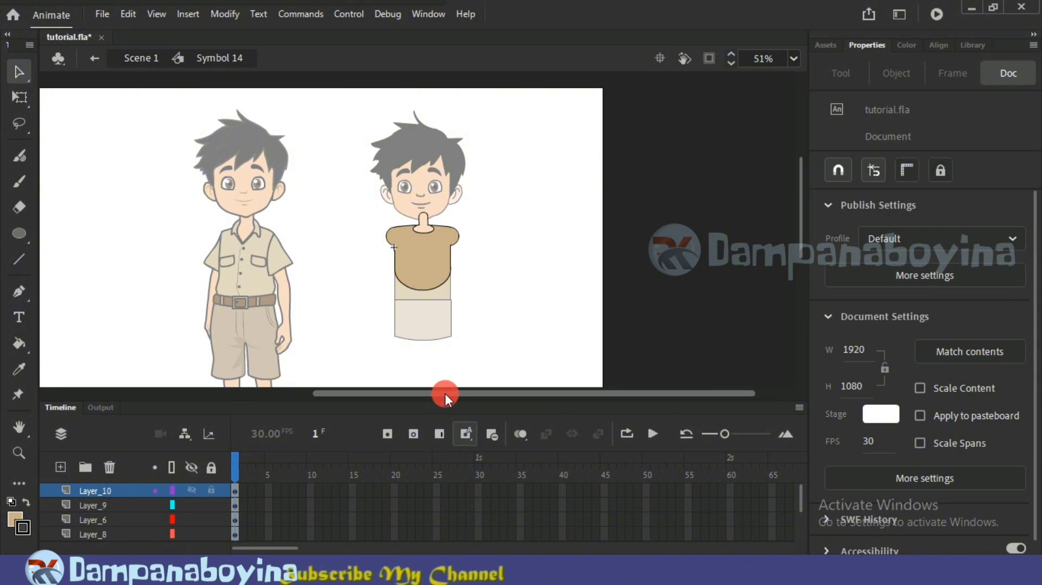
drag(445, 392, 344, 395)
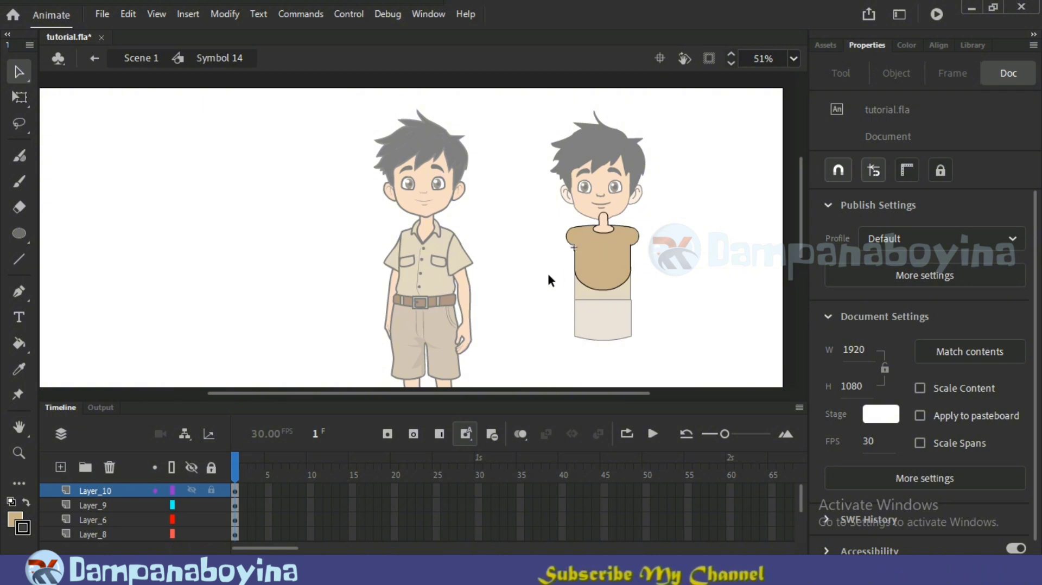
key(ctrl+space)
drag(636, 318, 682, 331)
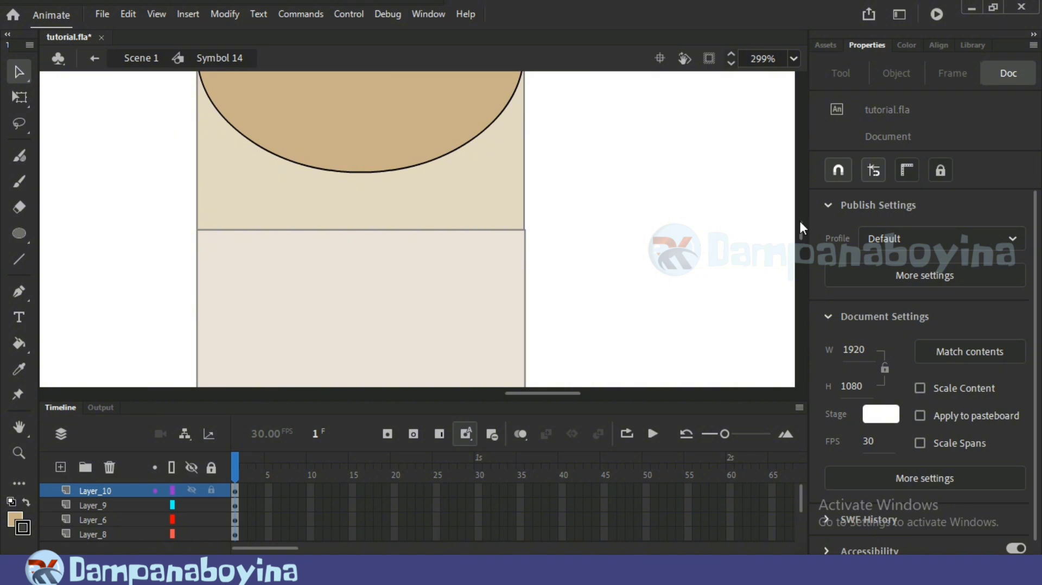
scroll(622, 231, up, 1)
scroll(691, 298, down, 1)
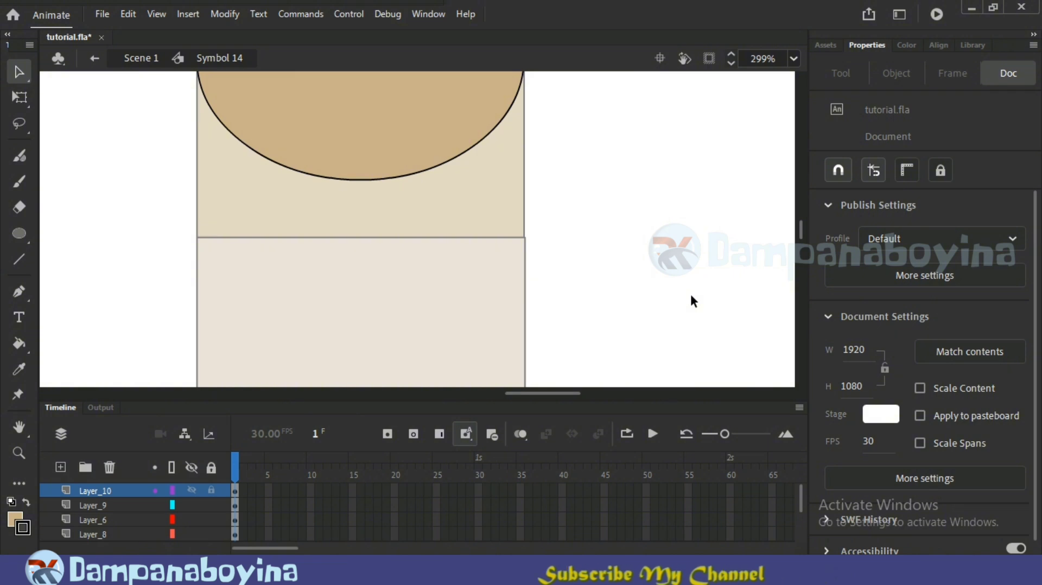
Step: Delete the curved outline along the torso's rounded lower edge in Symbol 14, keeping the fill, and return to the main scene
key(ctrl+minus)
click(427, 187)
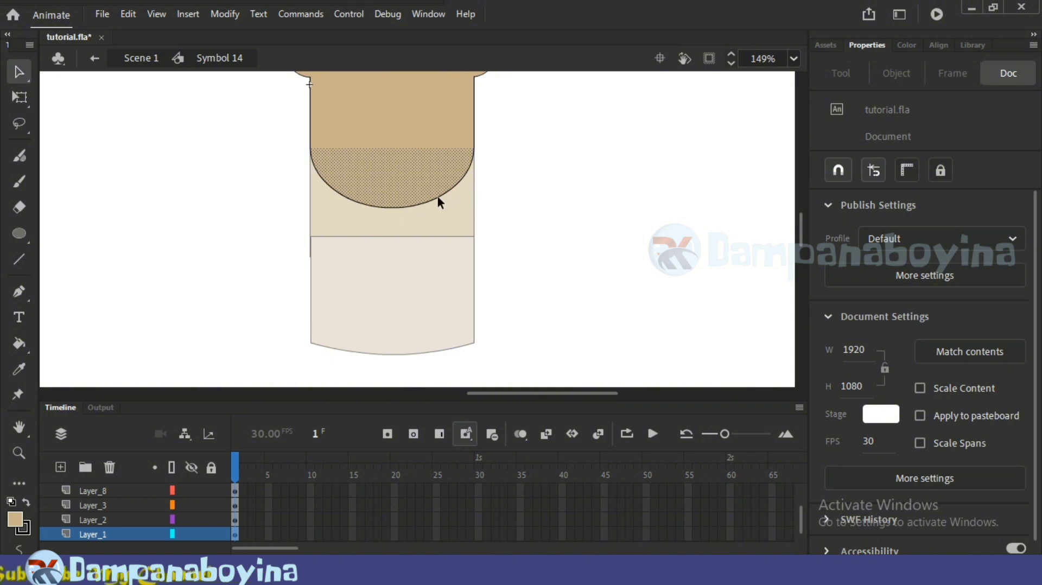
key(Escape)
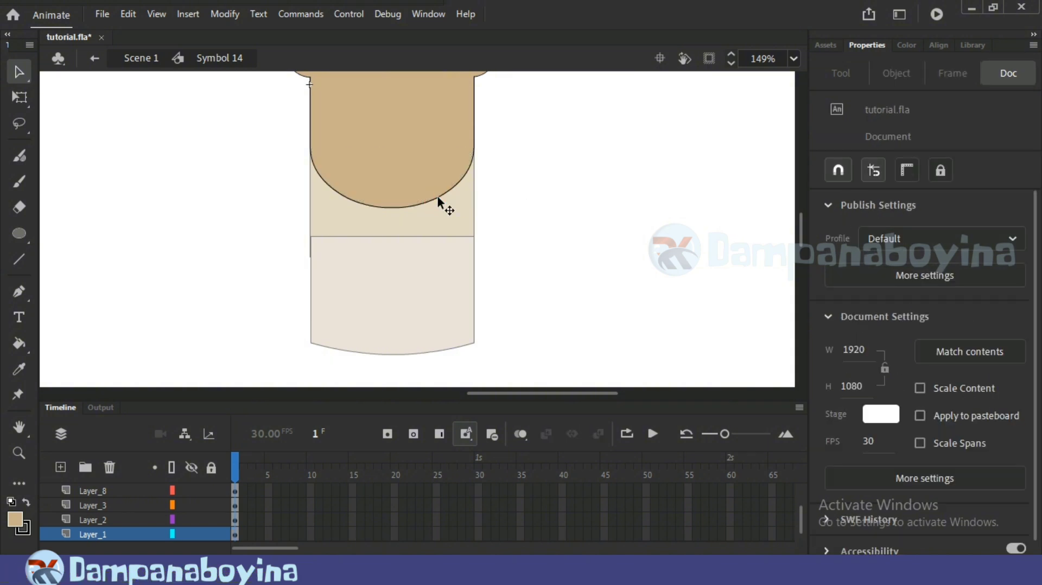
key(e)
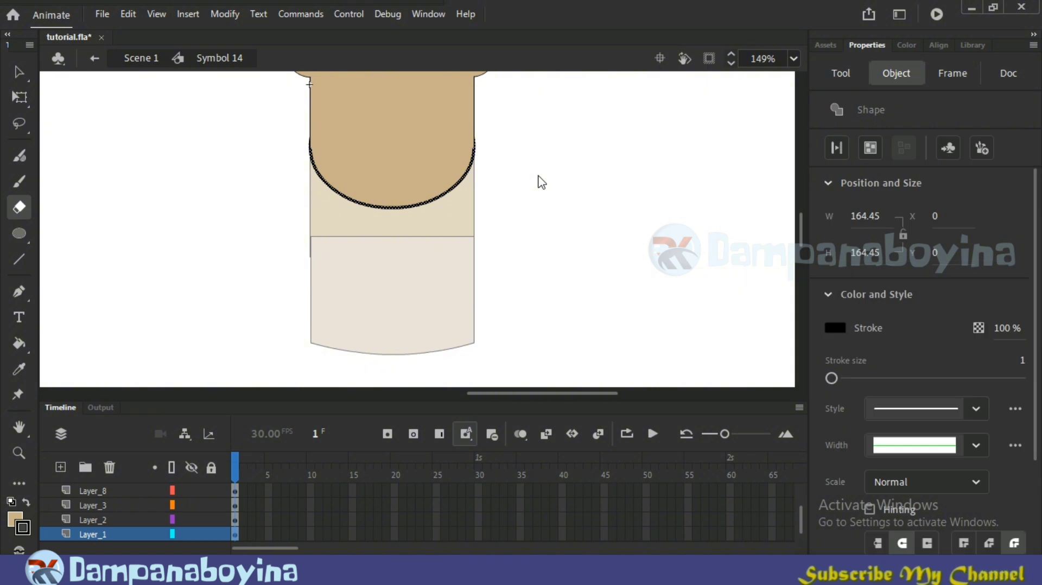
key(Delete)
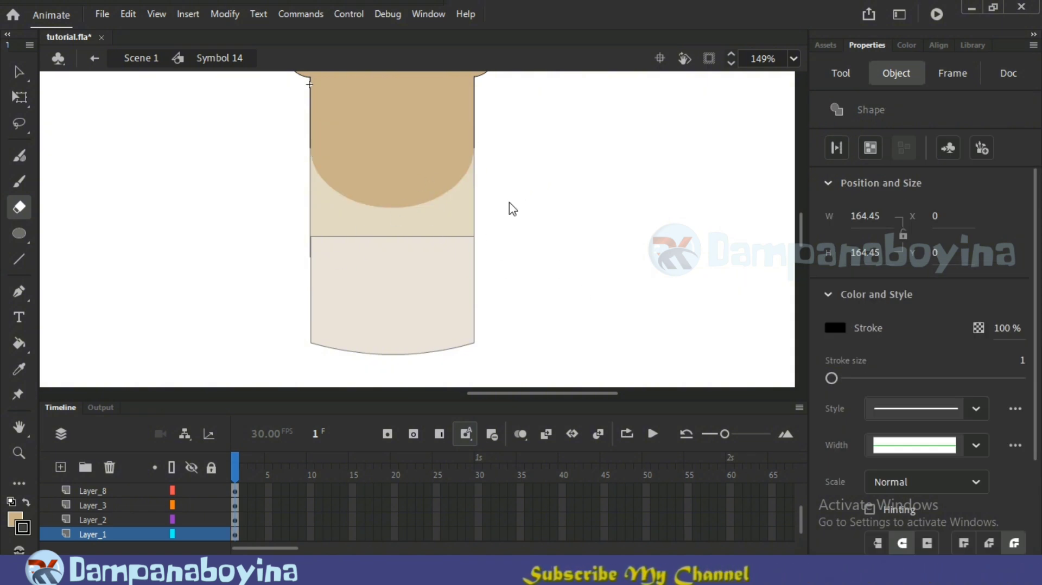
key(v)
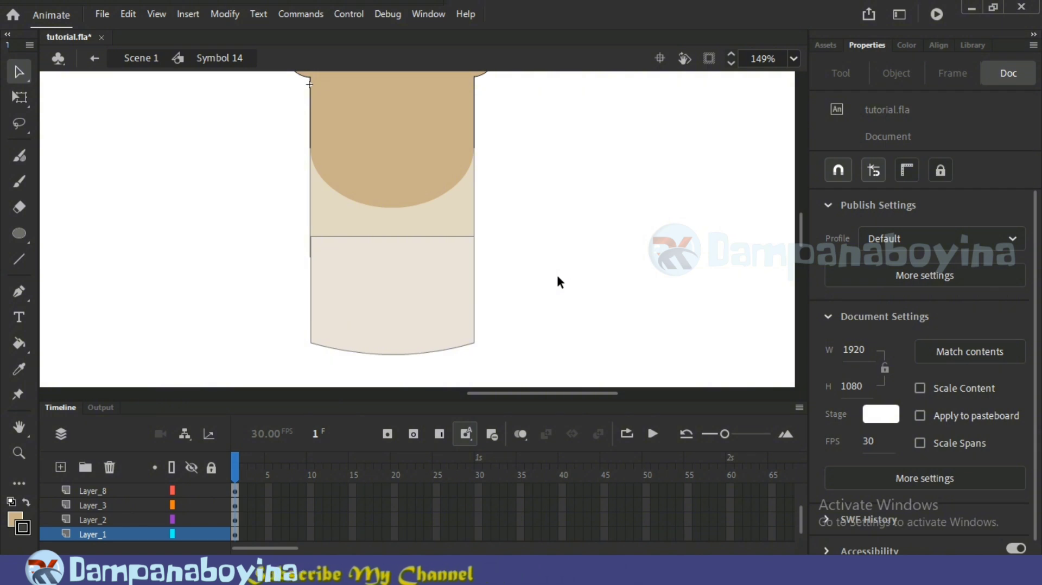
key(ctrl+minus)
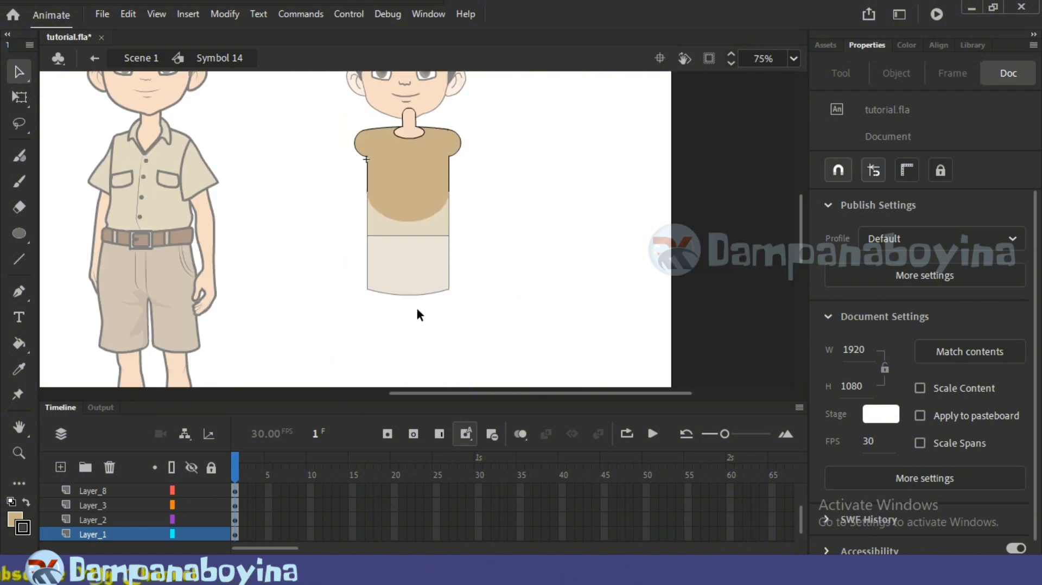
double_click(418, 315)
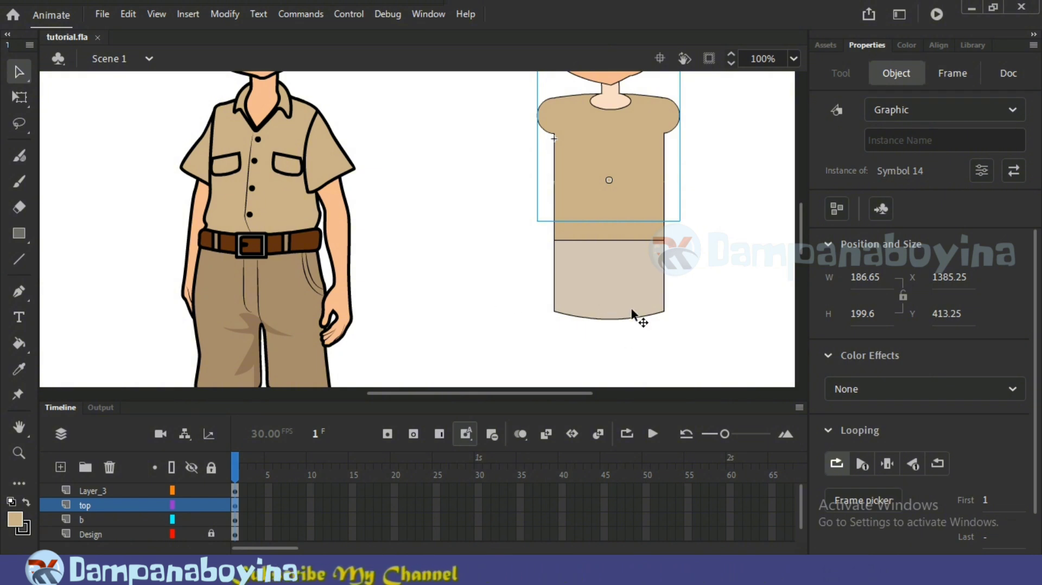
Step: Open the waist symbol and scale the light hip shape on Layer_3 down about its centre to about 151 by 145
double_click(619, 287)
click(619, 287)
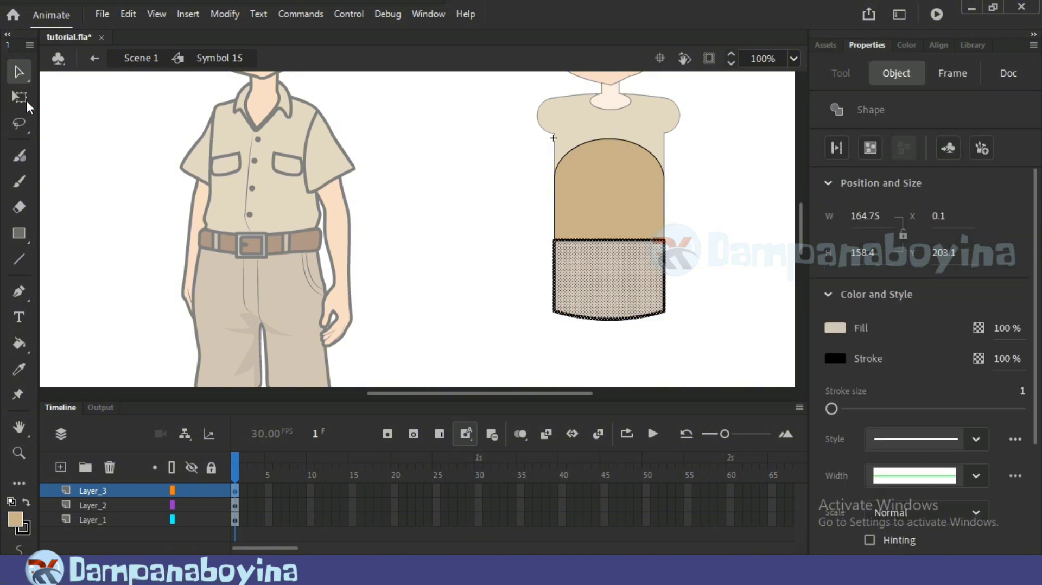
click(26, 100)
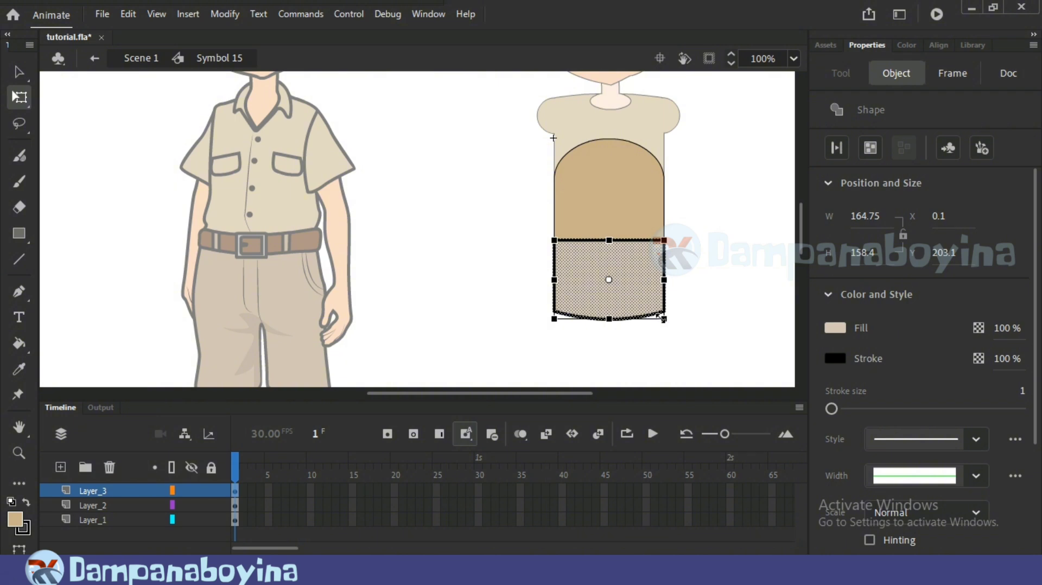
drag(662, 318, 661, 319)
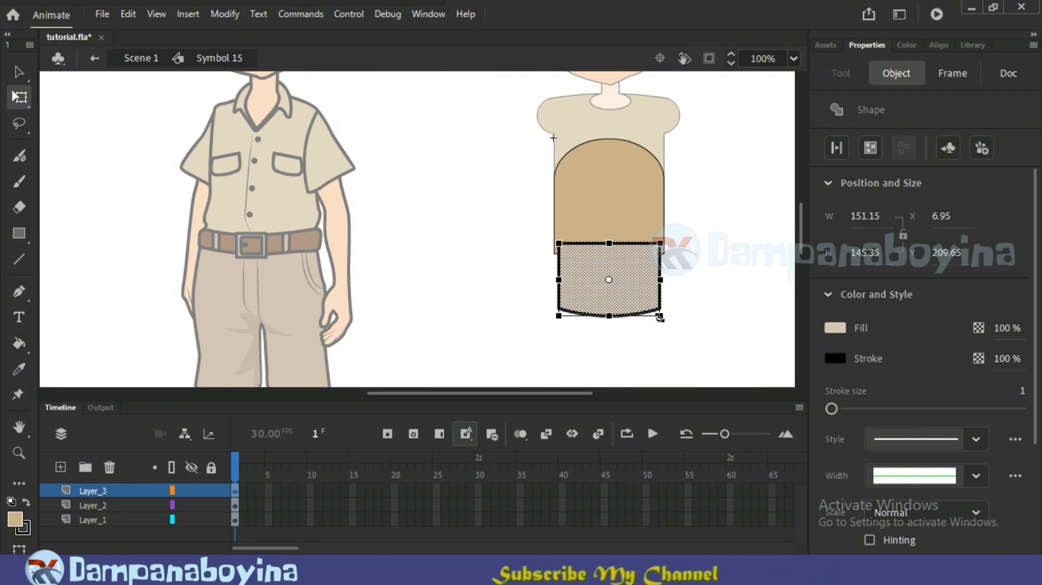
click(696, 307)
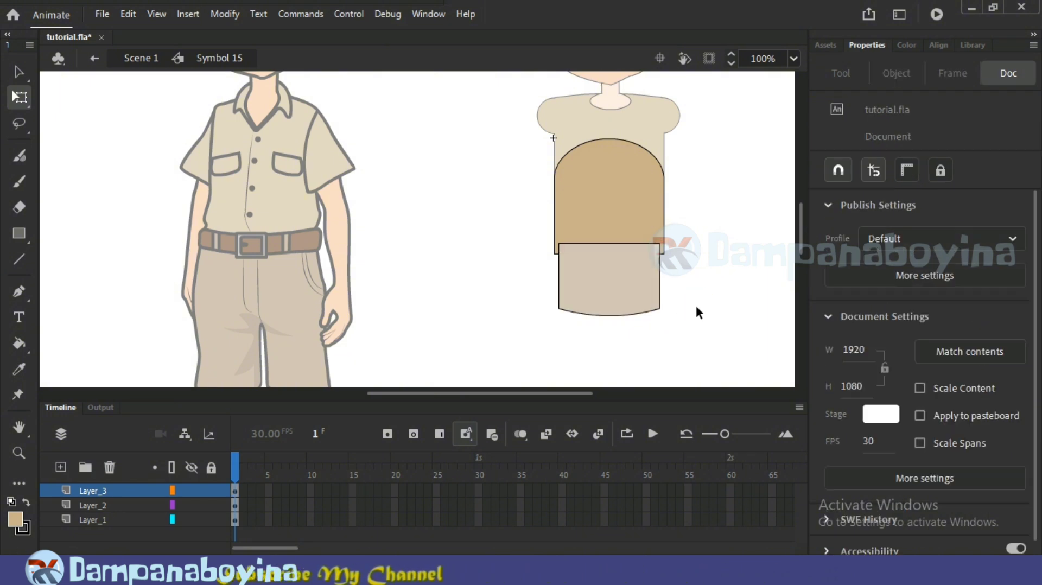
Step: Move Layer_3 below Layer_1 so the hip shape sits behind the tan waist piece
click(100, 491)
drag(107, 524, 107, 527)
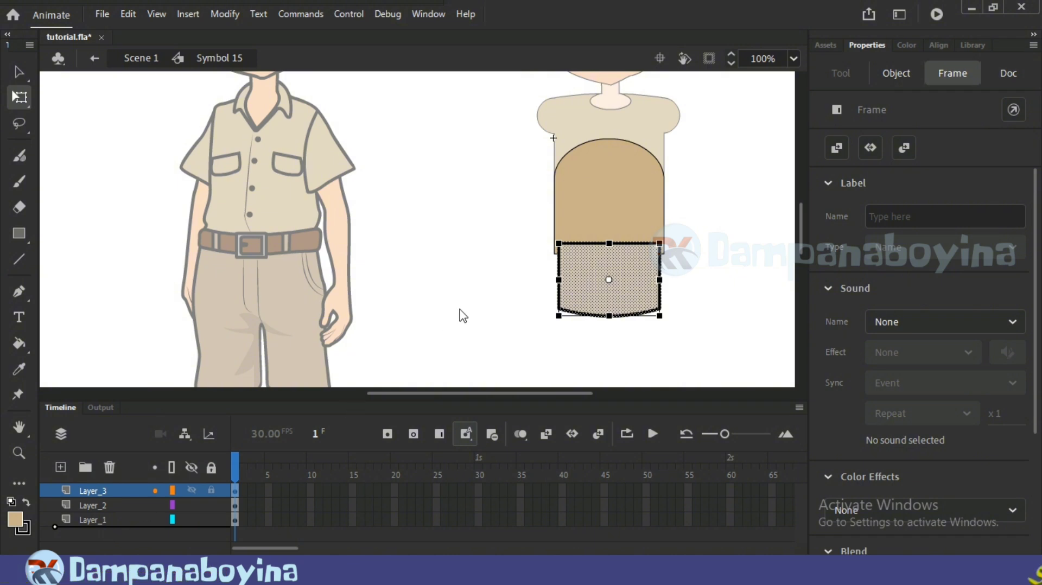
drag(460, 310, 458, 305)
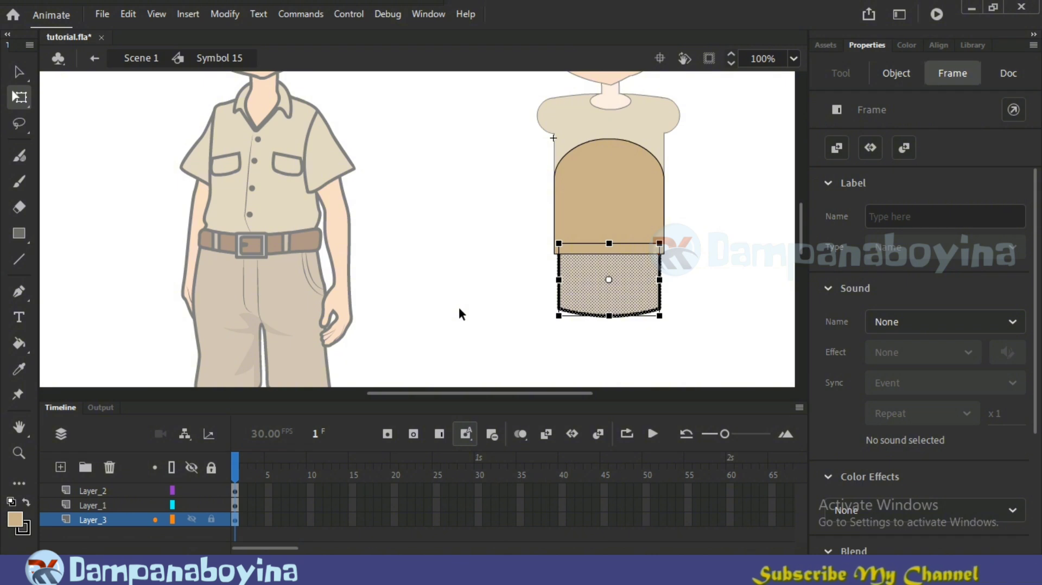
Step: Shorten the hip shape from its lower edge to a height of about 132, keeping its width
click(609, 321)
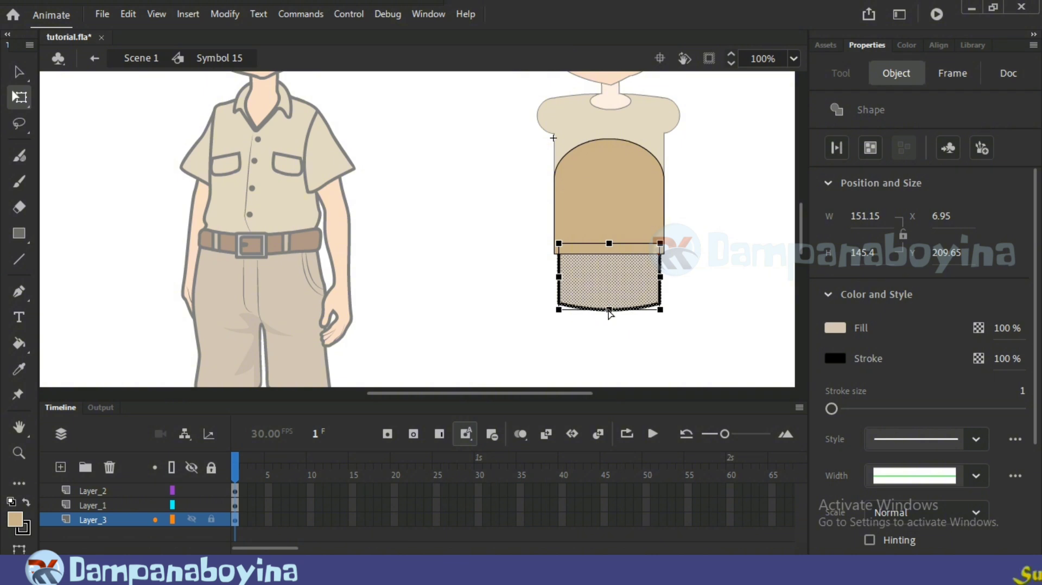
drag(609, 309, 609, 309)
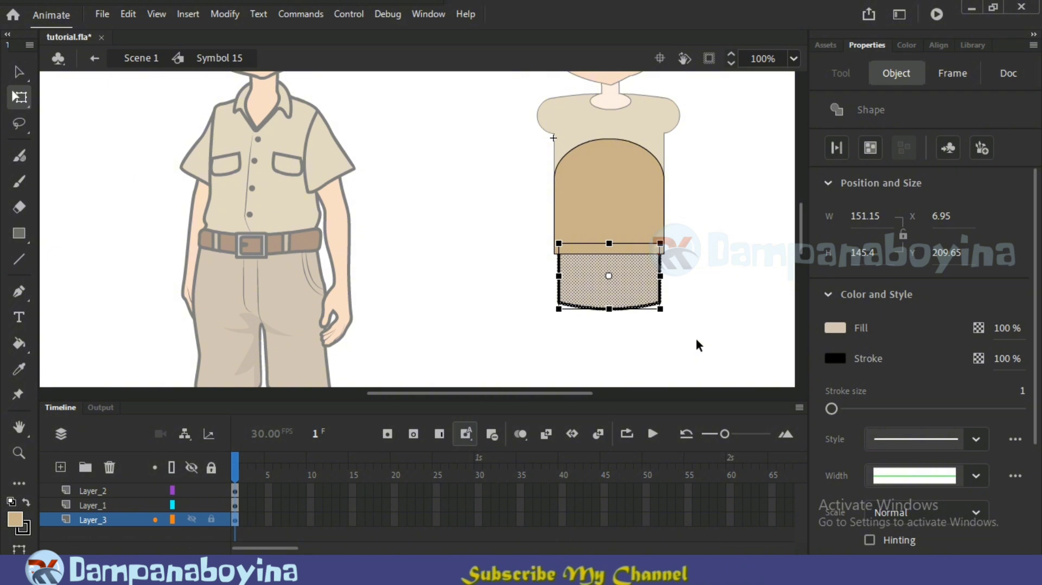
click(708, 256)
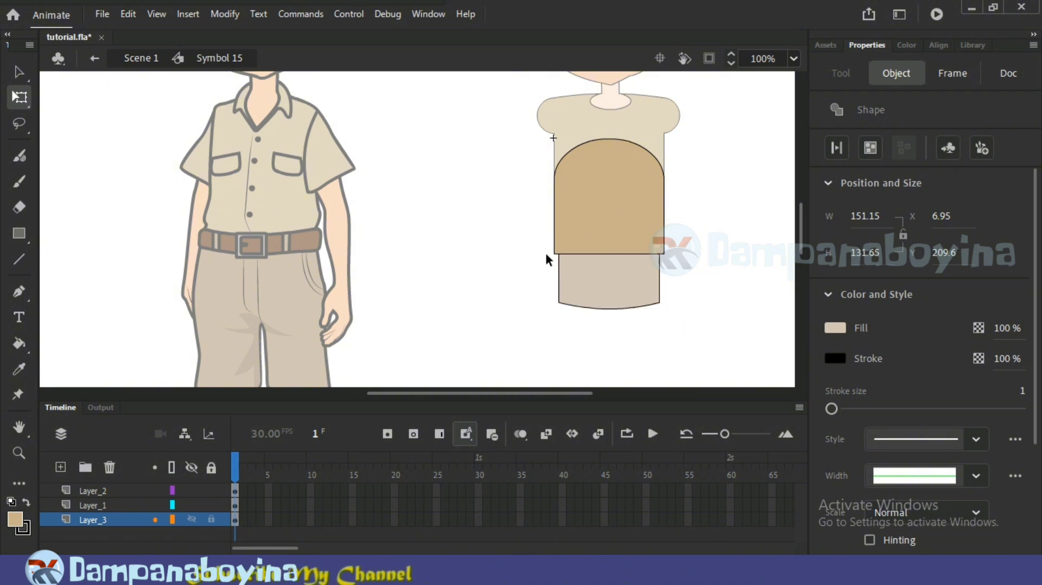